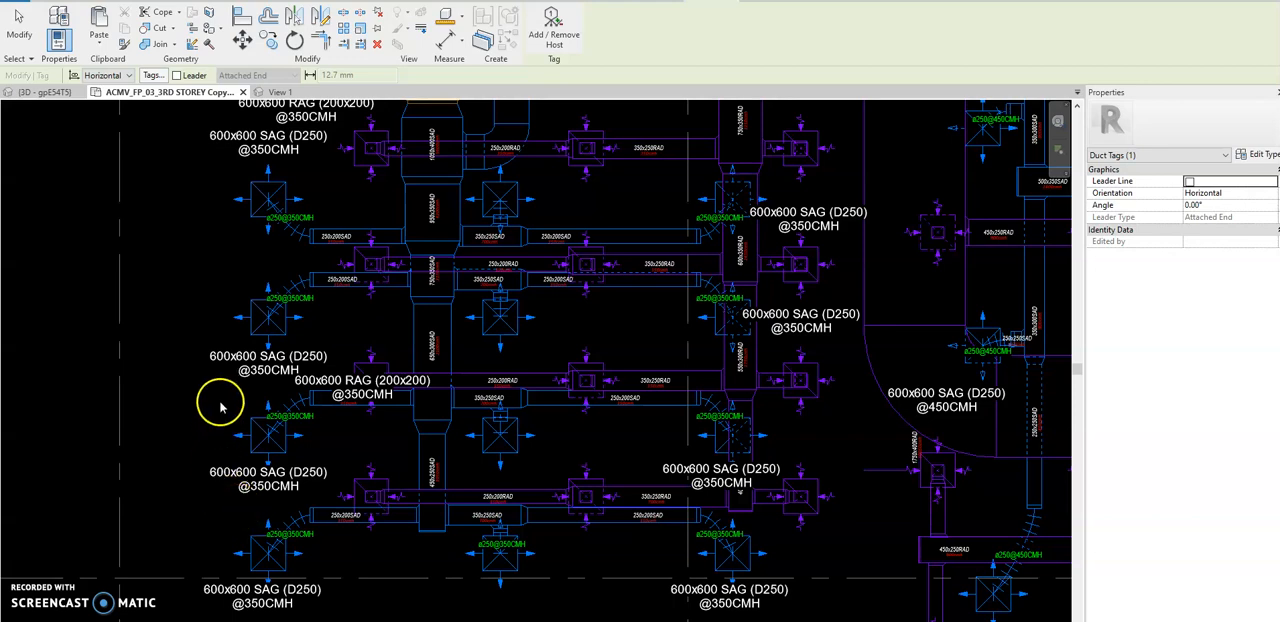
Leave the tagging command and bring up the handwritten chart of duct, flex and air terminal sizes by flow.
right_click(227, 273)
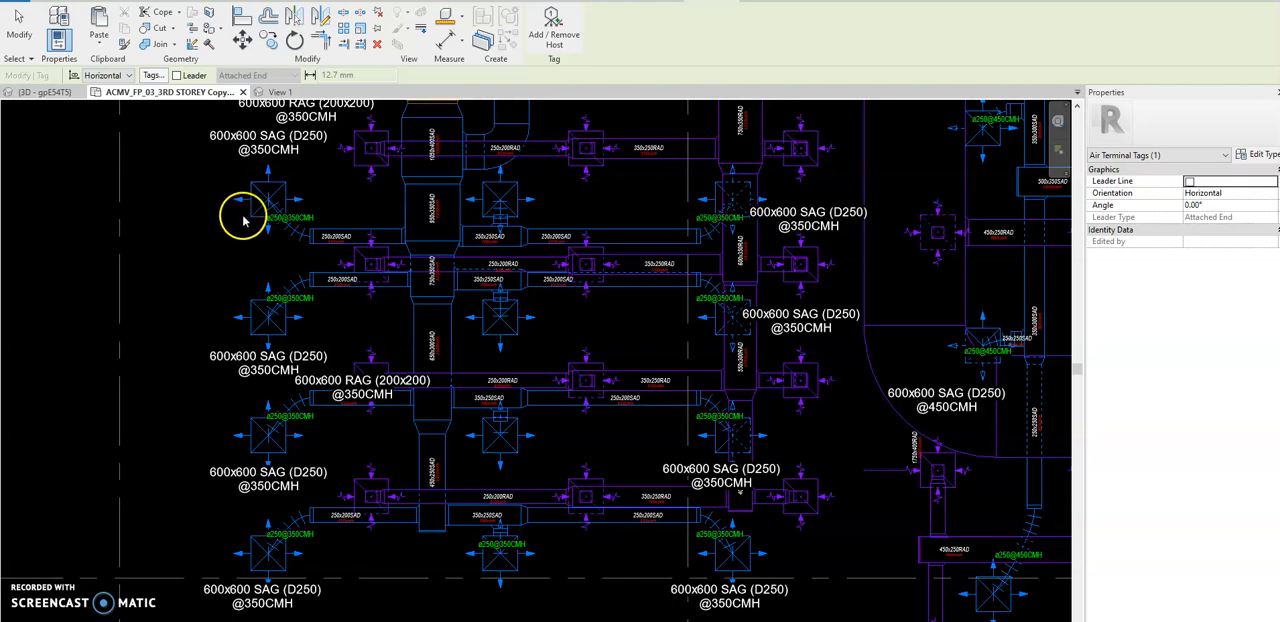
key("Escape")
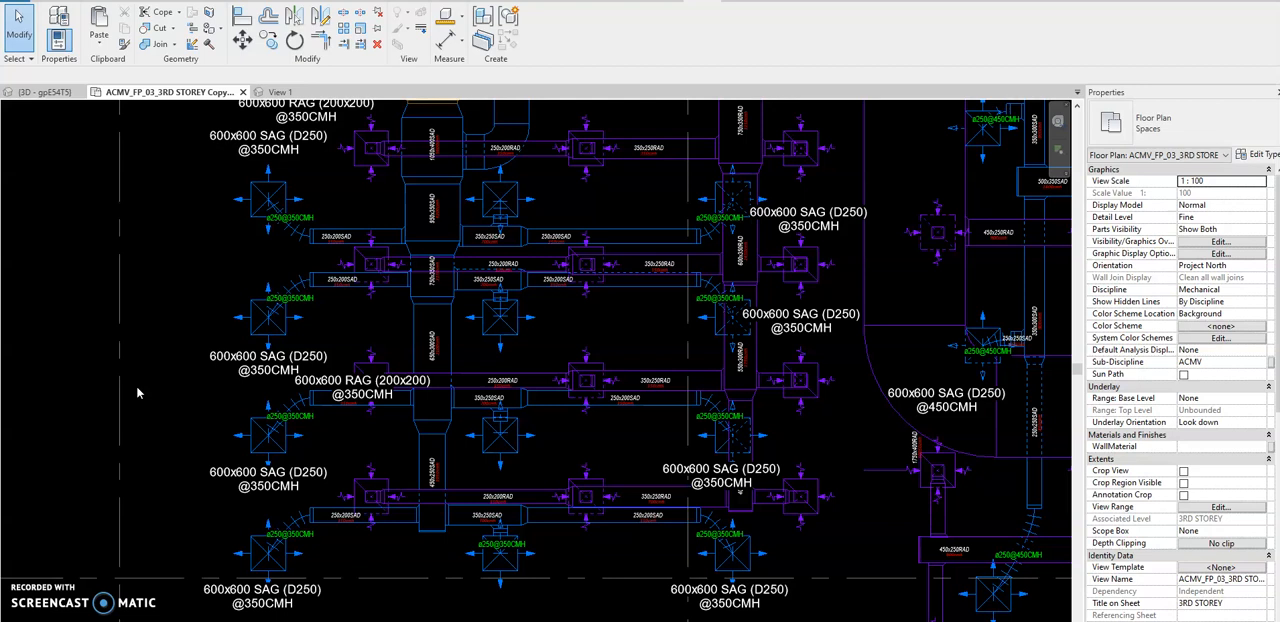
scroll(286, 205, "up", 5)
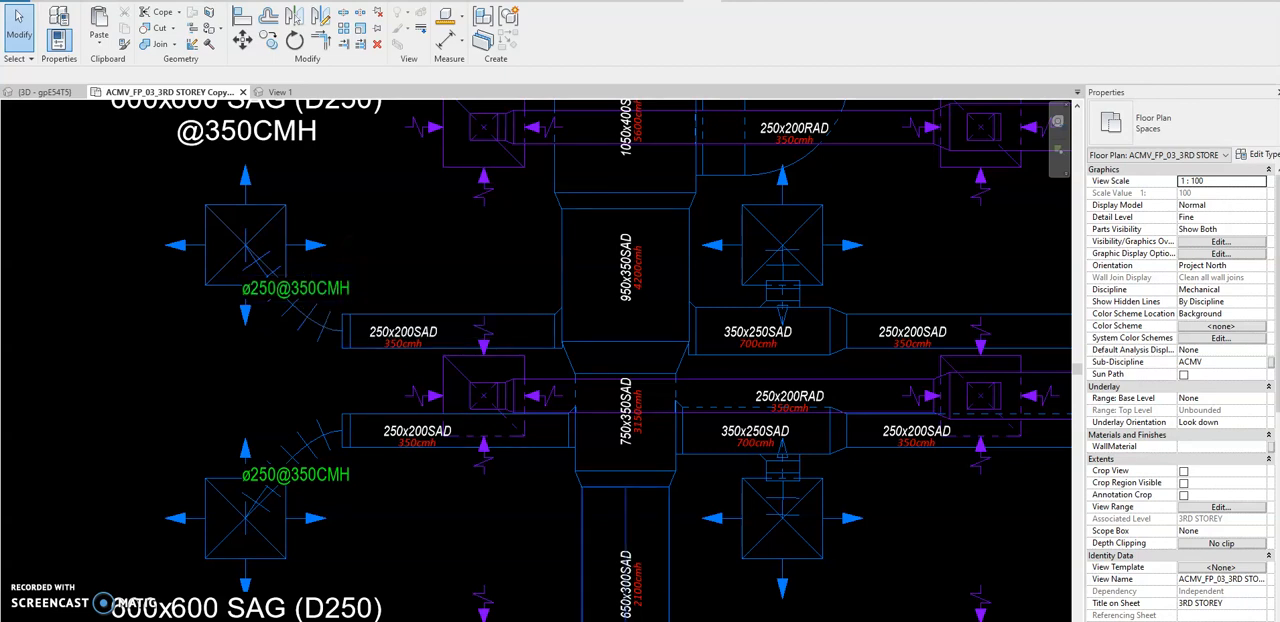
mouse_move(903, 621)
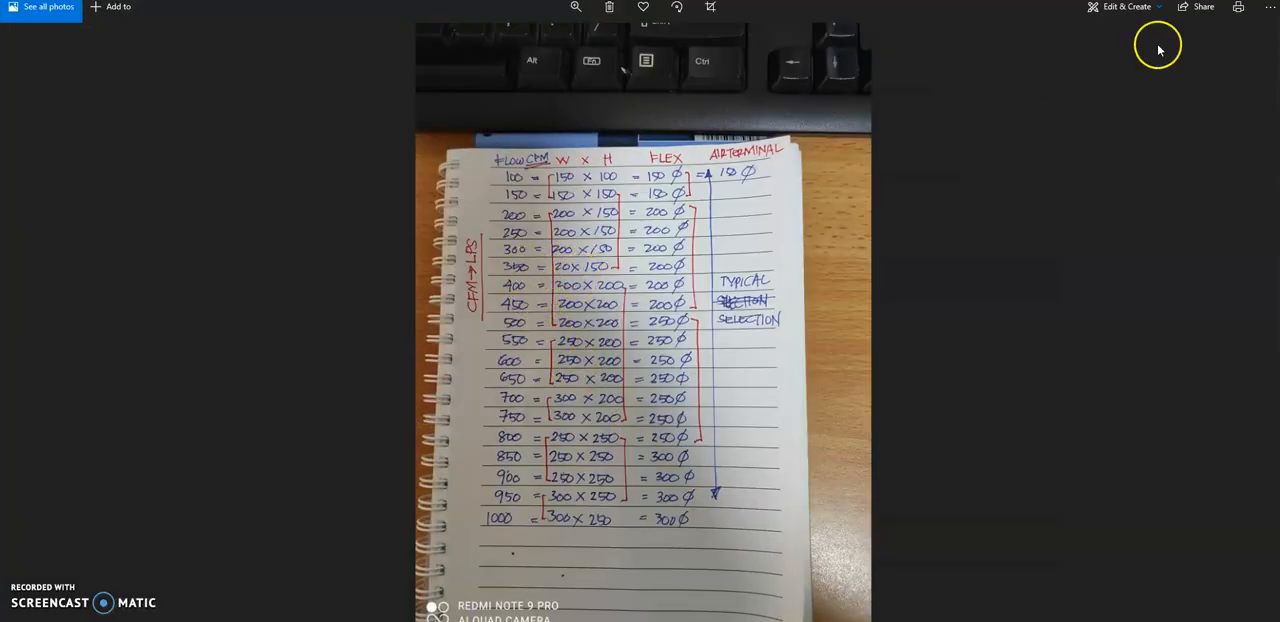
Return from the chart photo to the floor plan and select the return diffuser beside the 750x350 supply duct to view its properties.
left_click(1197, 1)
left_click(378, 248)
left_click(395, 315)
left_click(440, 264)
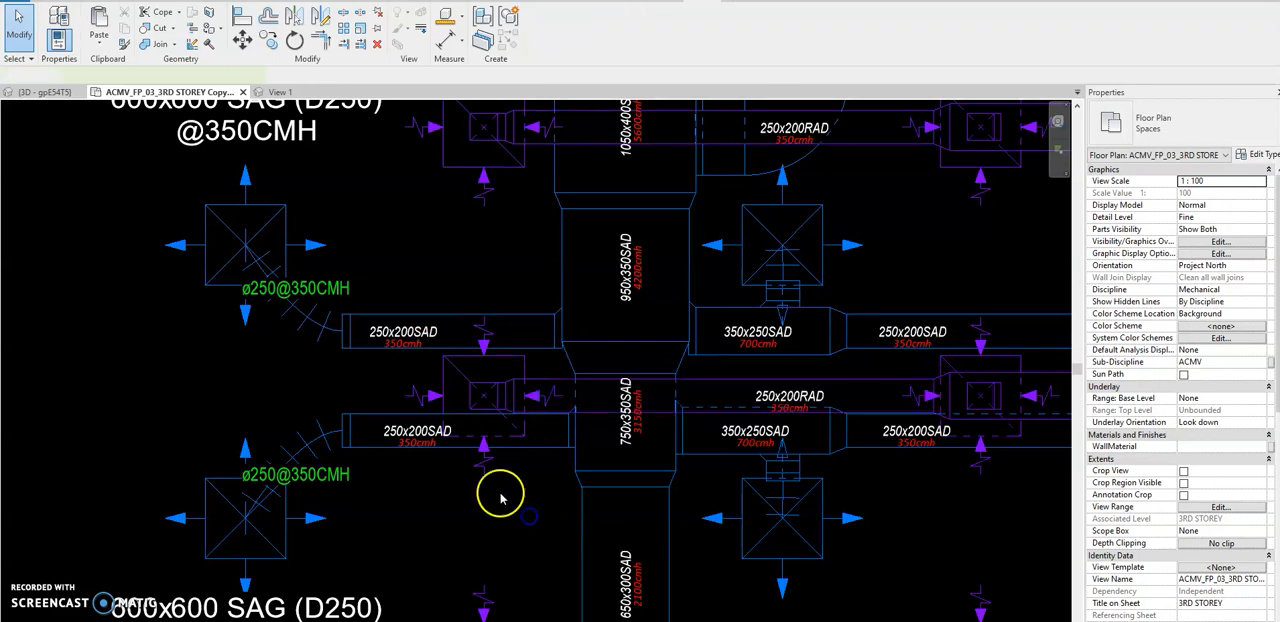
left_click(481, 452)
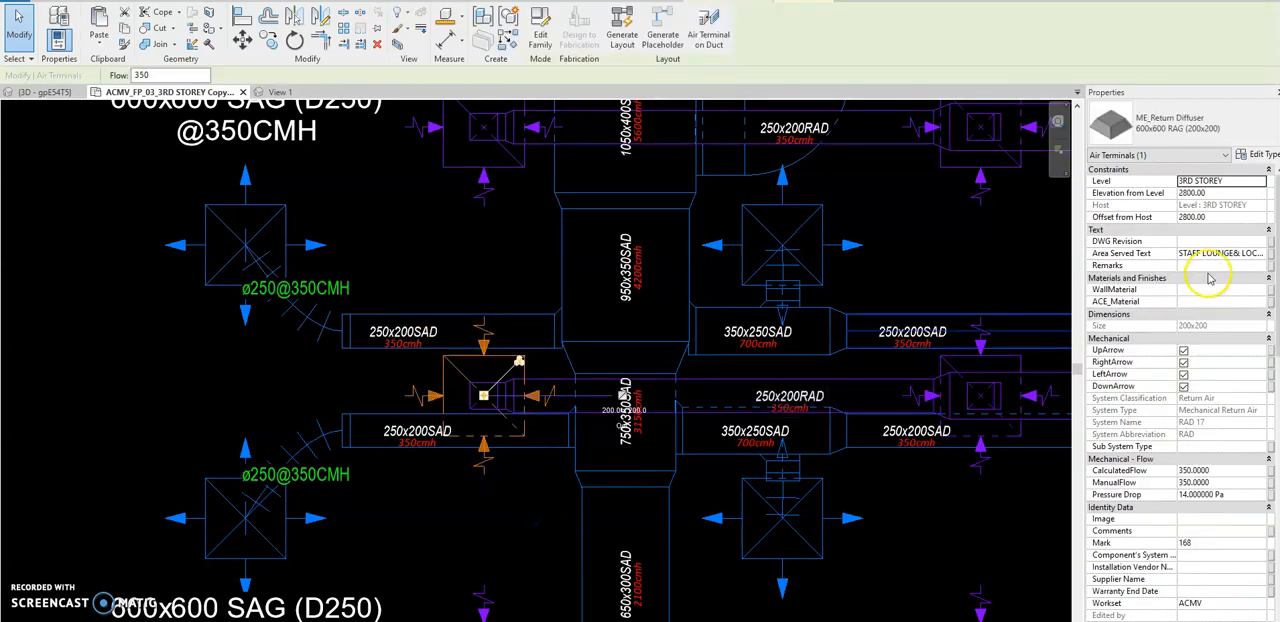
Switch to the Dynamo graph "Duct sizing as per Flow.dyn" and bring its flex duct and ducts groups into readable view.
left_click_drag(1279, 104, 1026, 89)
left_click(1141, 83)
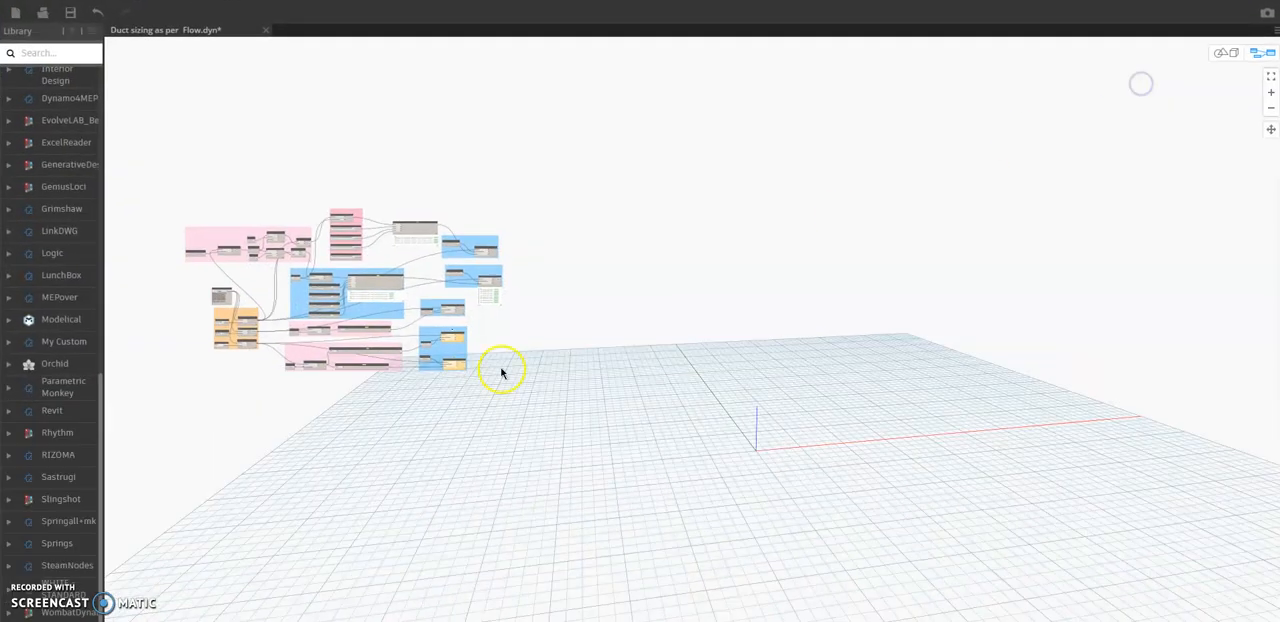
scroll(260, 277, "up", 5)
scroll(603, 340, "up", 2)
scroll(603, 340, "up", 1)
middle_click_drag(562, 399, 826, 364)
middle_click_drag(833, 492, 846, 298)
scroll(562, 395, "up", 3)
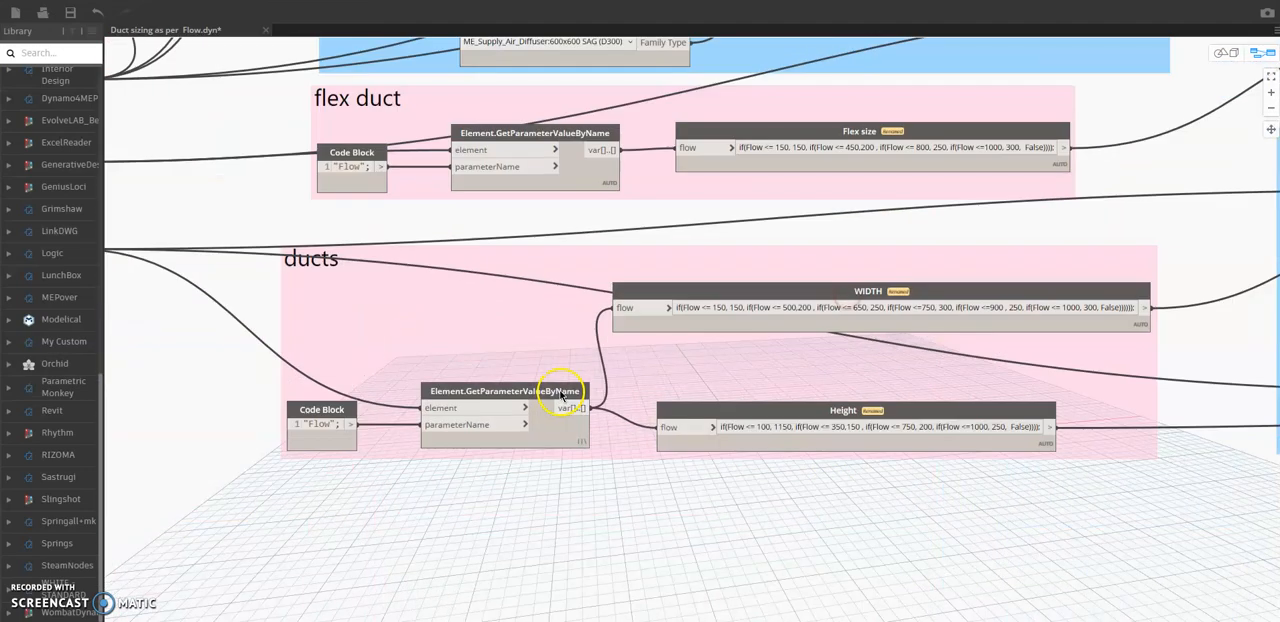
Examine the WIDTH and Height formulas that size ducts by flow in the ducts group.
mouse_move(848, 337)
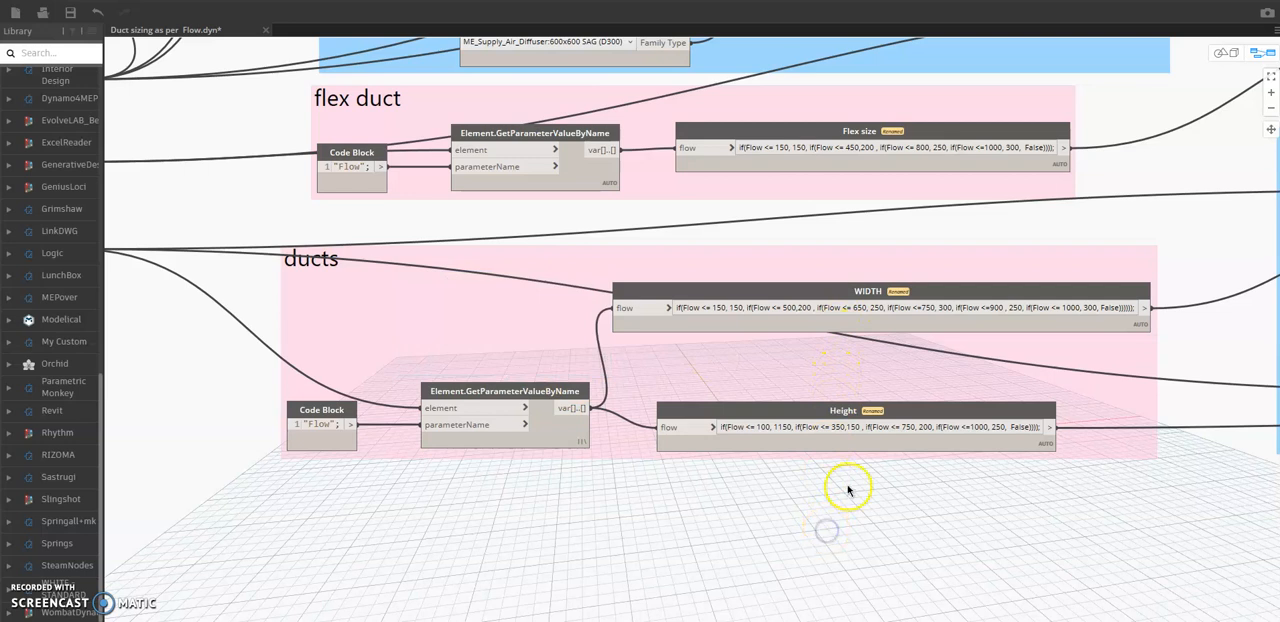
scroll(846, 489, "up", 1)
mouse_move(801, 281)
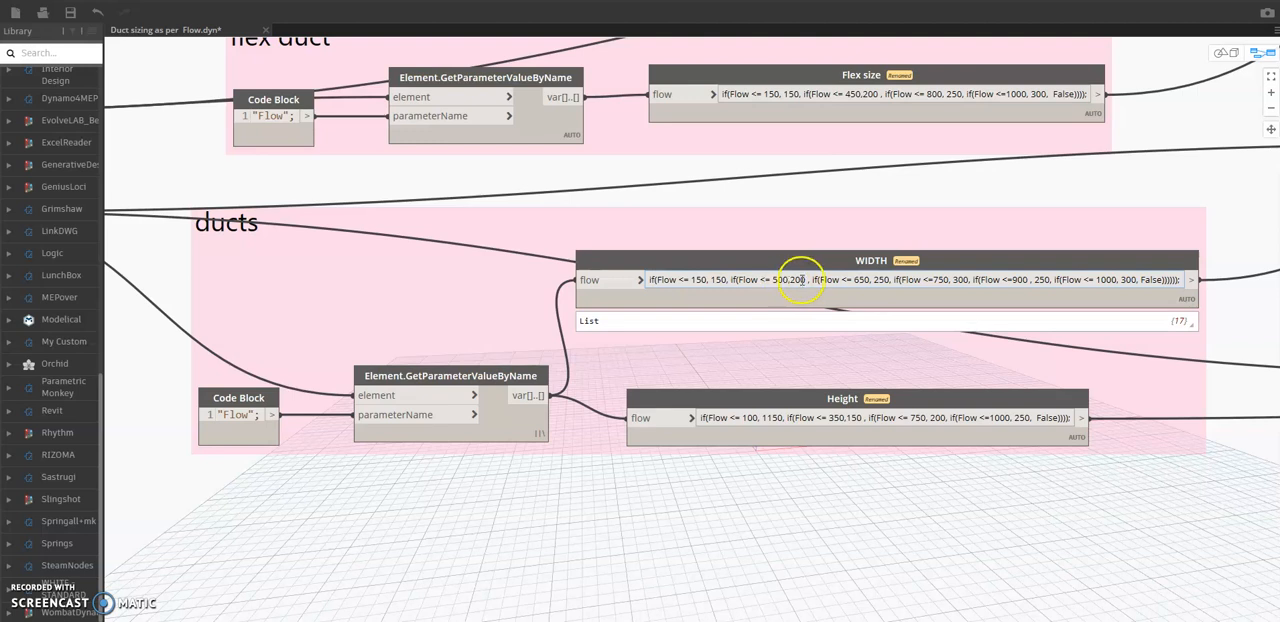
mouse_move(840, 422)
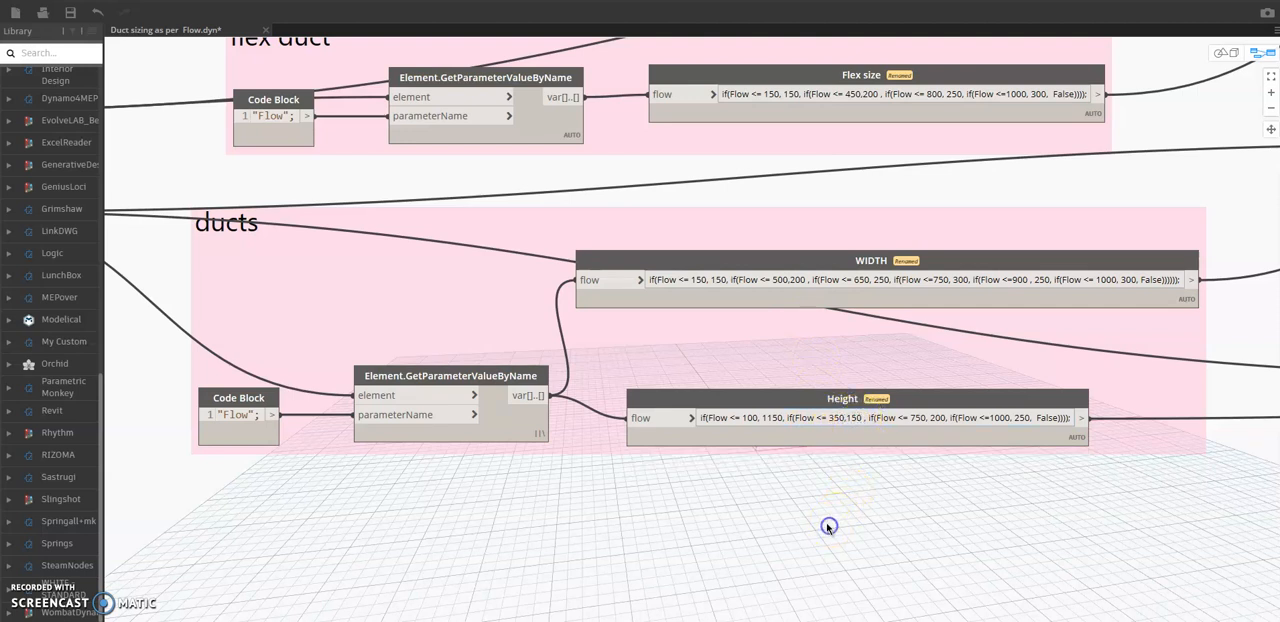
left_click(941, 283)
Examine the category filter group and the nodes that separate supply and return diffusers by system abbreviation.
scroll(695, 215, "down", 6)
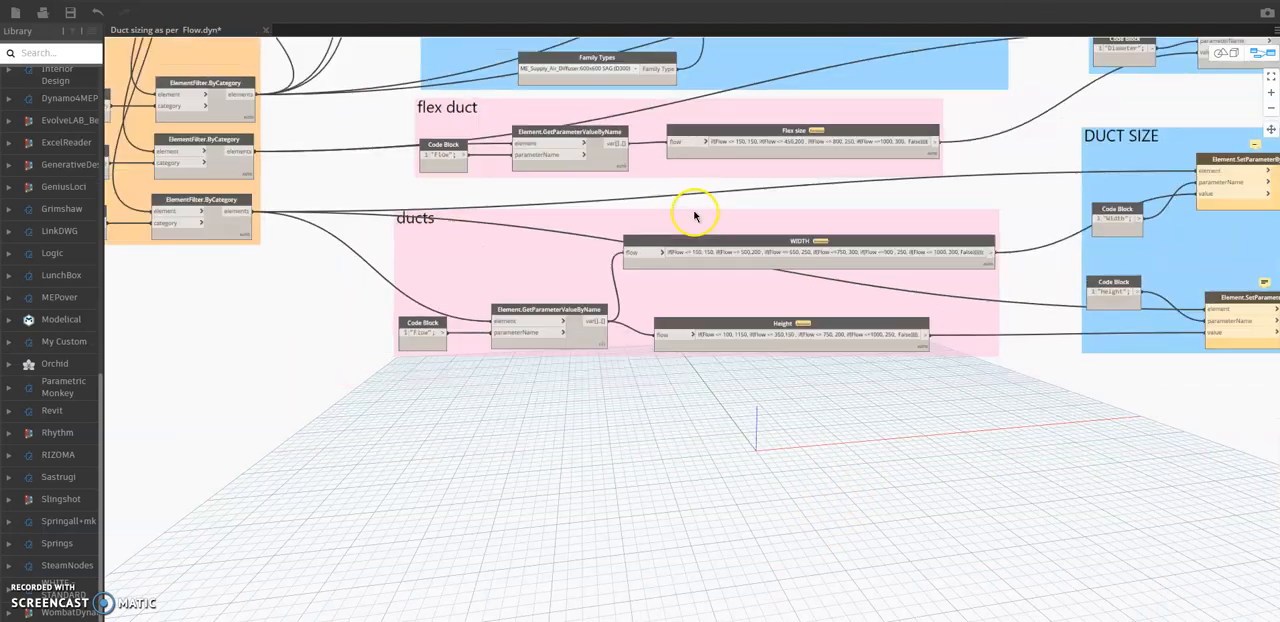
scroll(669, 360, "down", 2)
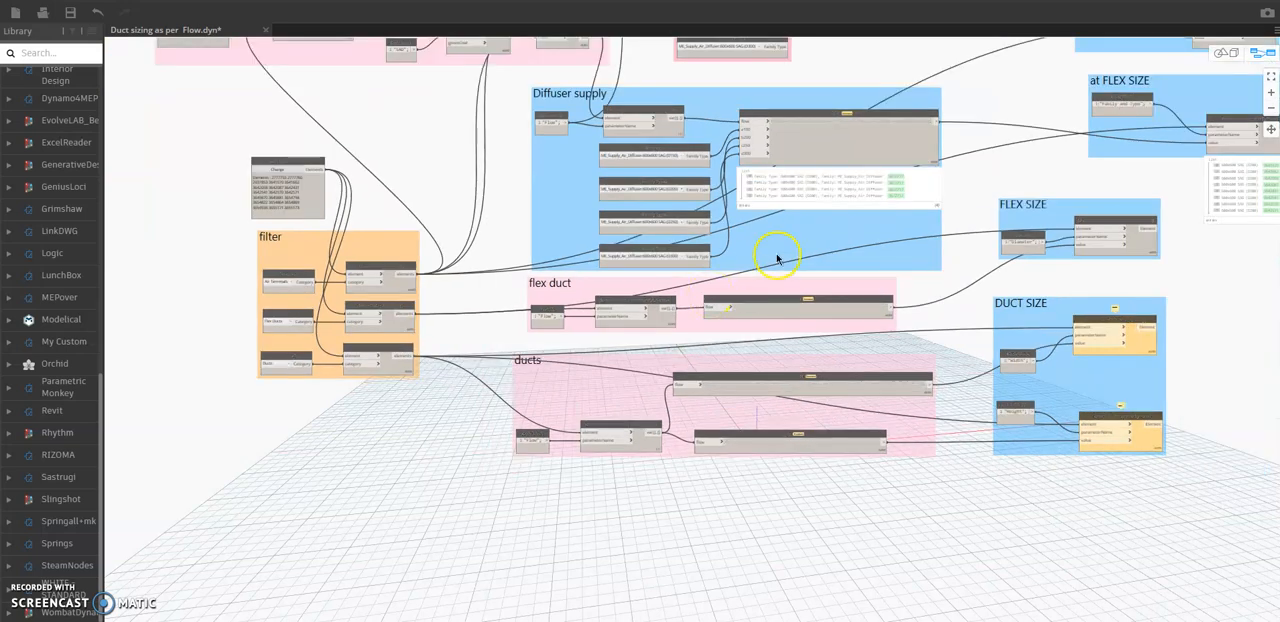
middle_click_drag(771, 257, 763, 300)
scroll(388, 260, "up", 4)
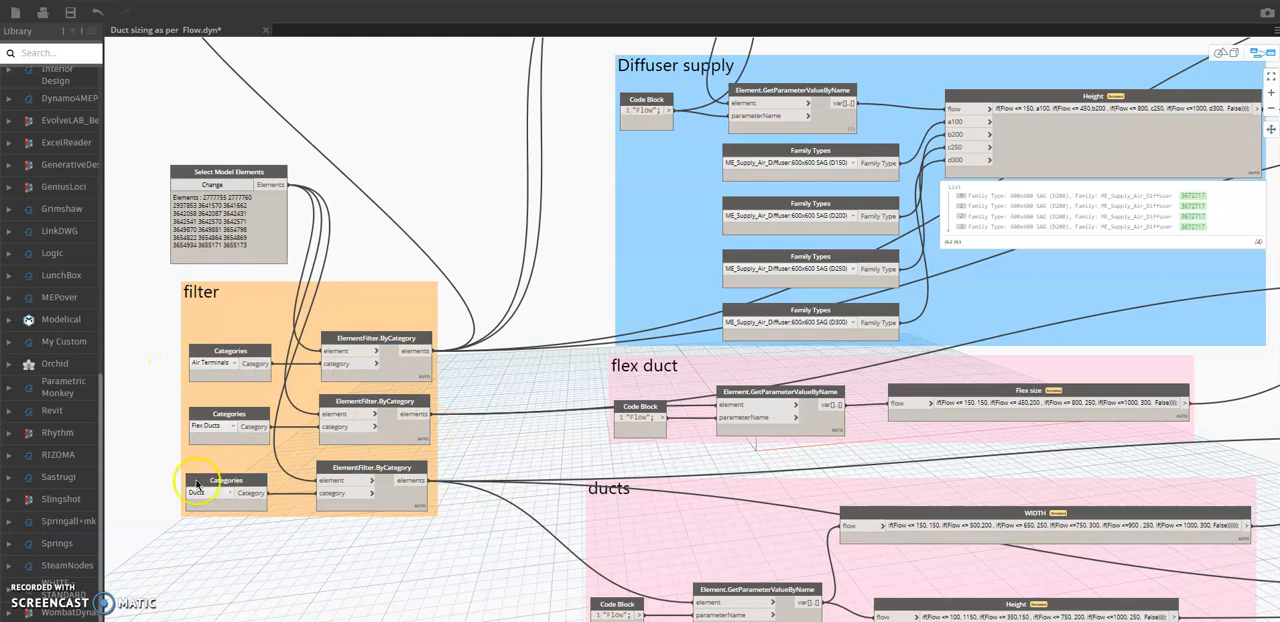
scroll(563, 360, "down", 3)
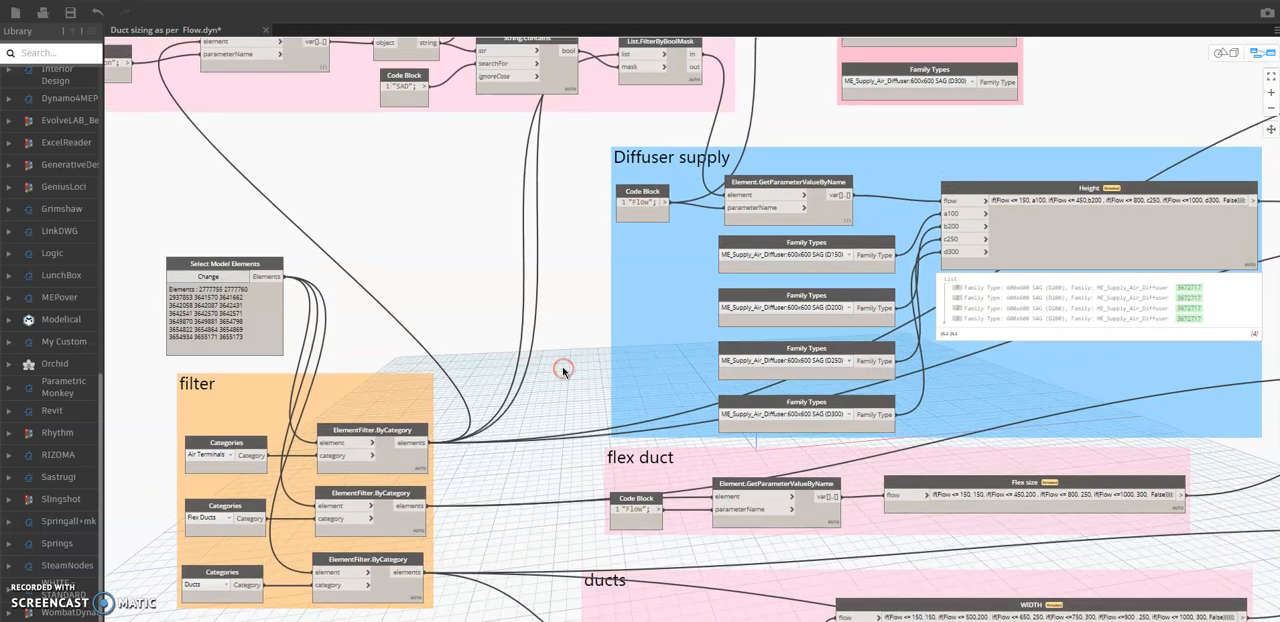
middle_click_drag(405, 265, 476, 366)
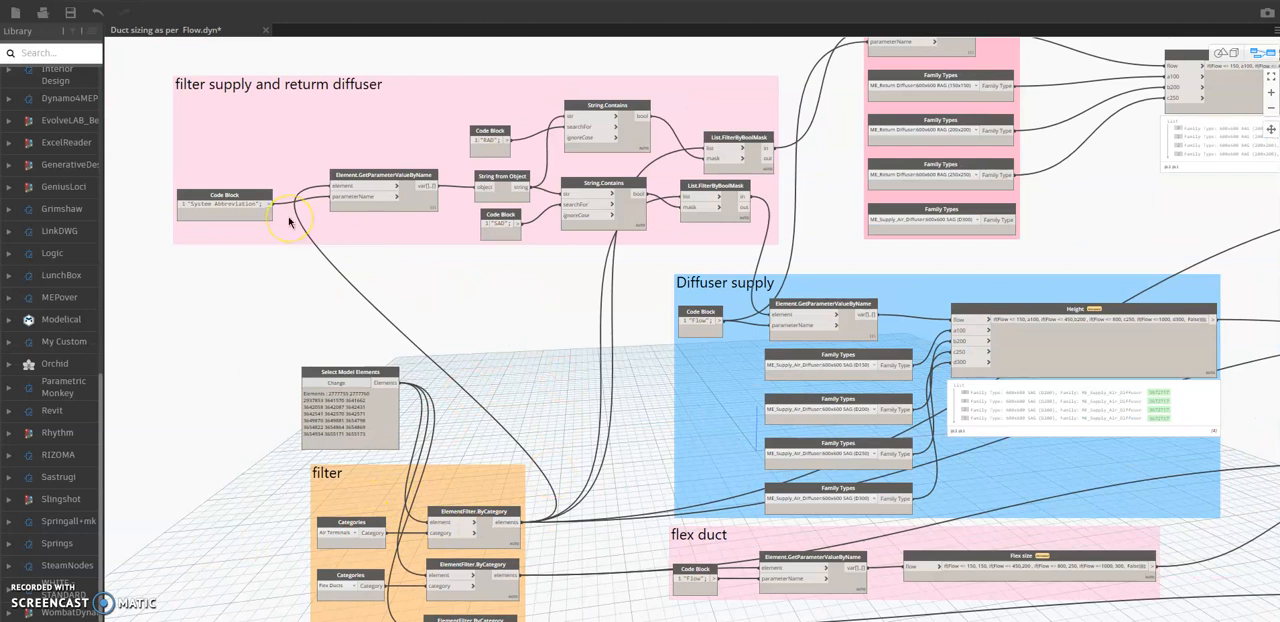
mouse_move(232, 221)
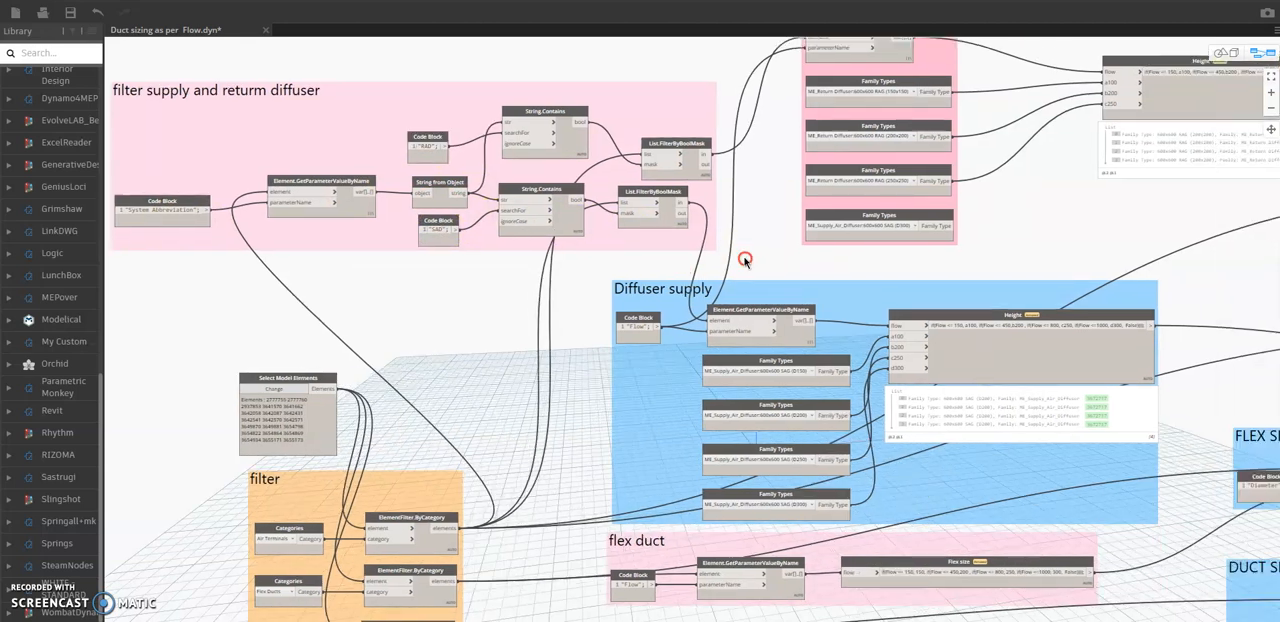
Examine how the Diffuser supply group matches flow values to the supply air diffuser family types.
scroll(743, 257, "down", 2)
scroll(610, 232, "down", 1)
middle_click_drag(720, 288, 650, 288)
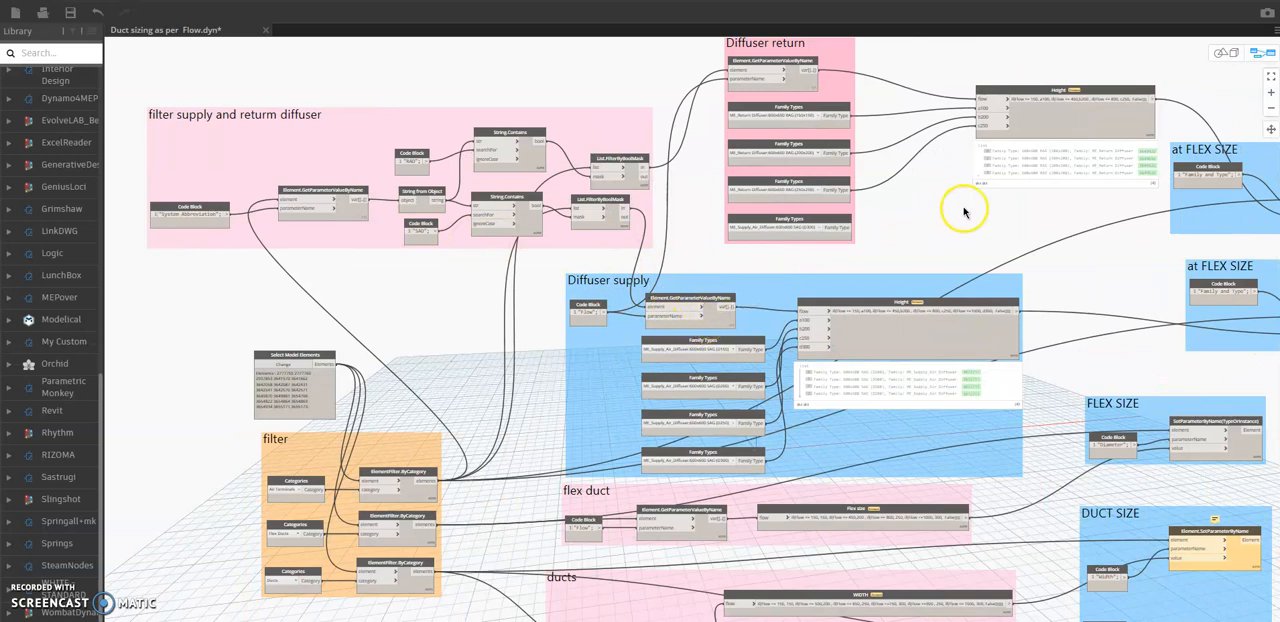
middle_click_drag(954, 209, 754, 229)
scroll(708, 363, "up", 2)
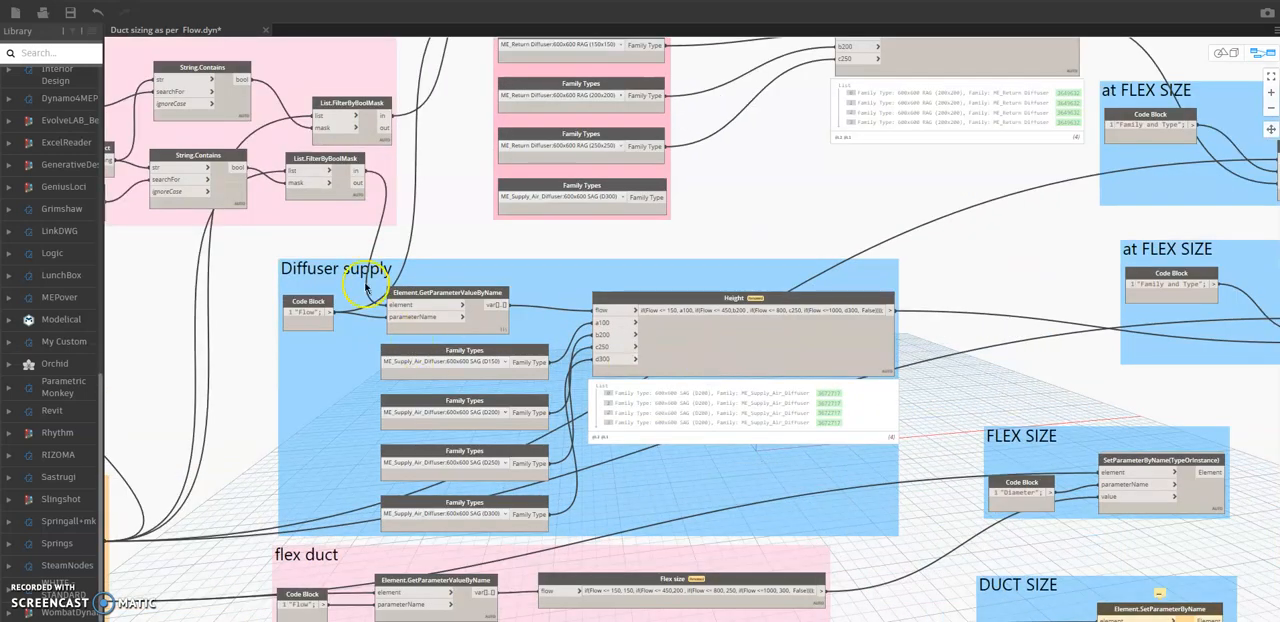
scroll(563, 430, "up", 1)
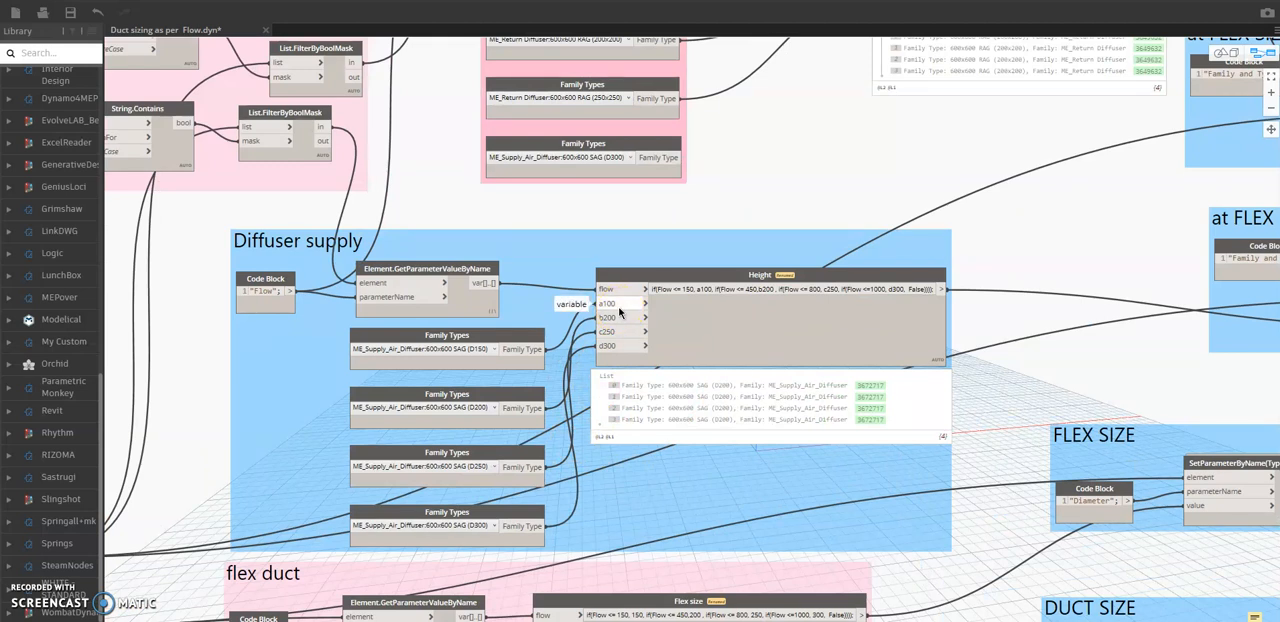
left_click(698, 290)
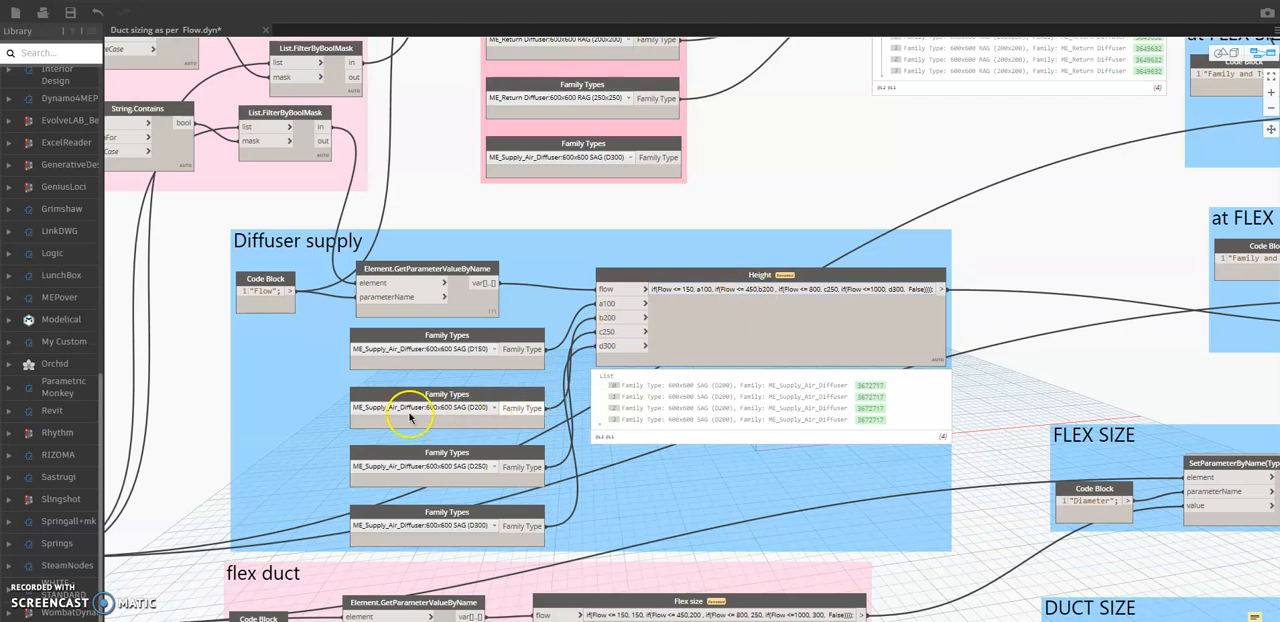
mouse_move(466, 415)
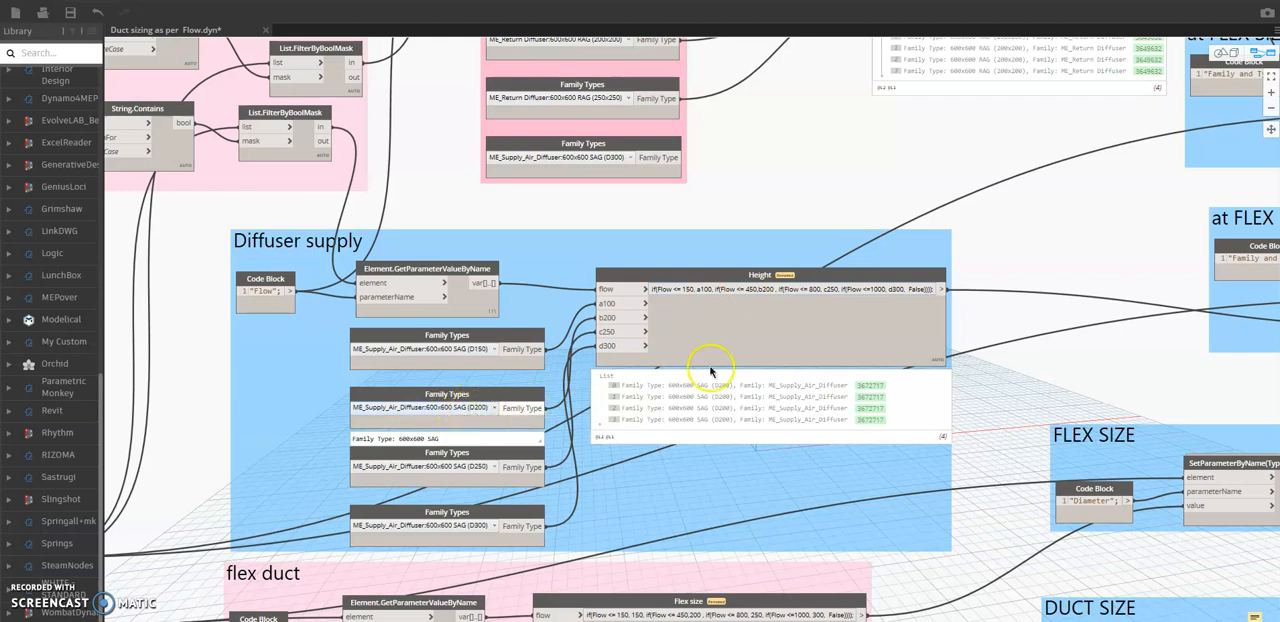
Fit the whole Dynamo graph in view to review all its groups together.
scroll(1072, 311, "down", 5)
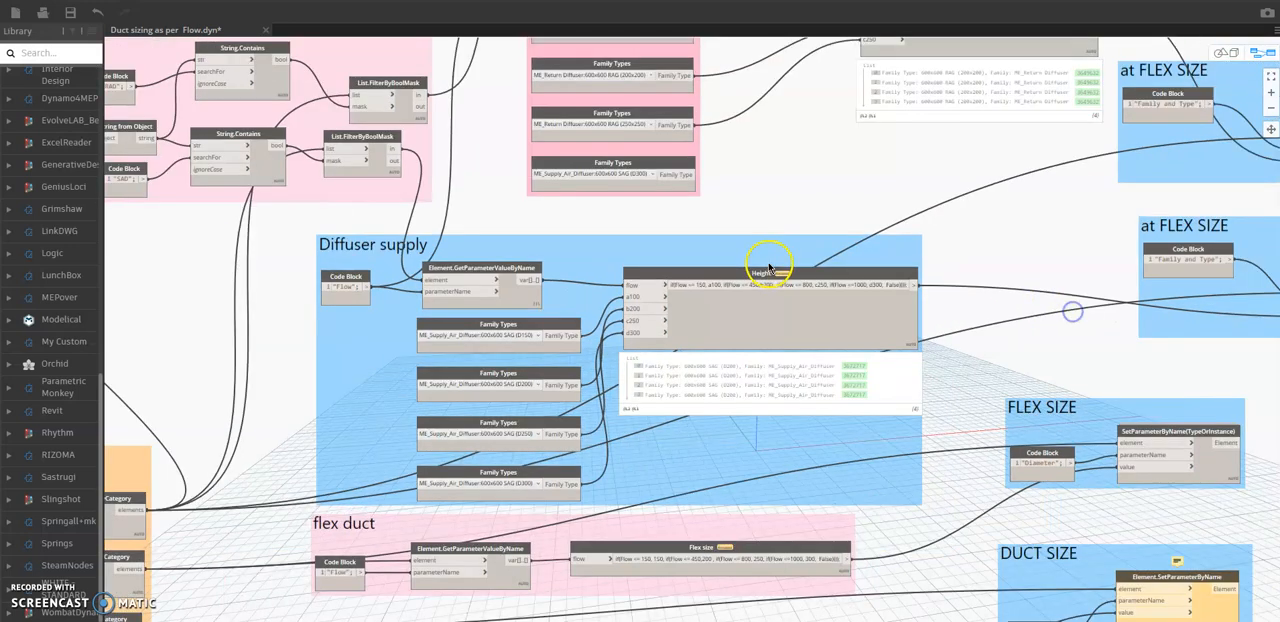
scroll(890, 312, "up", 2)
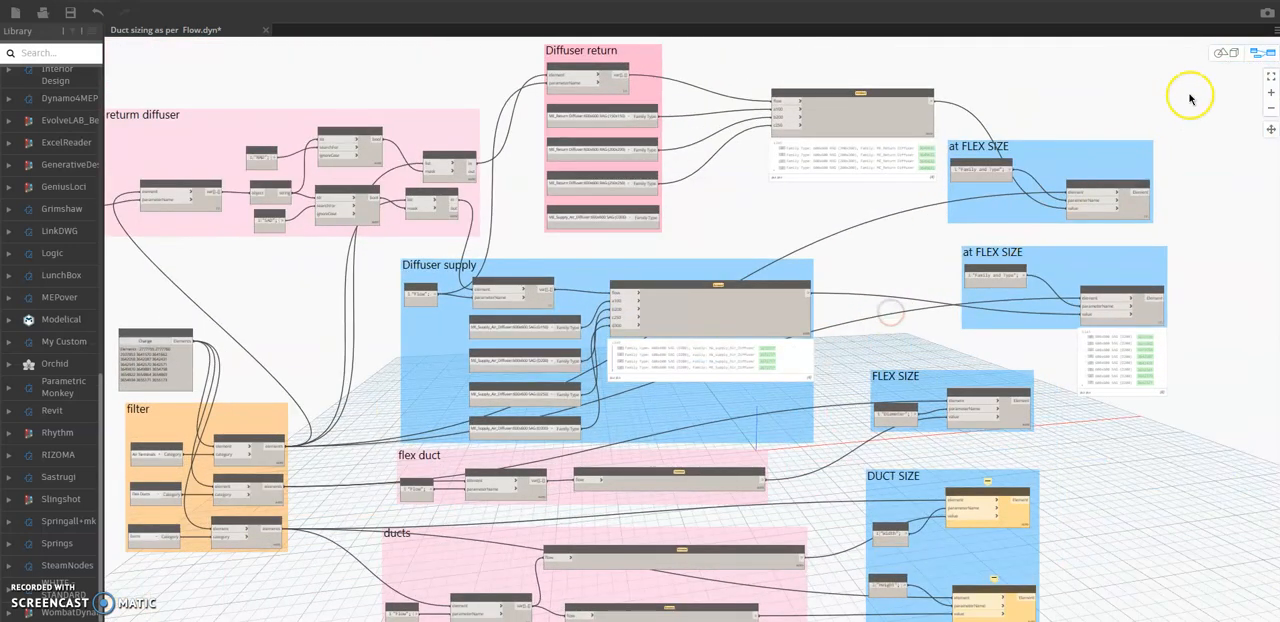
left_click(1269, 75)
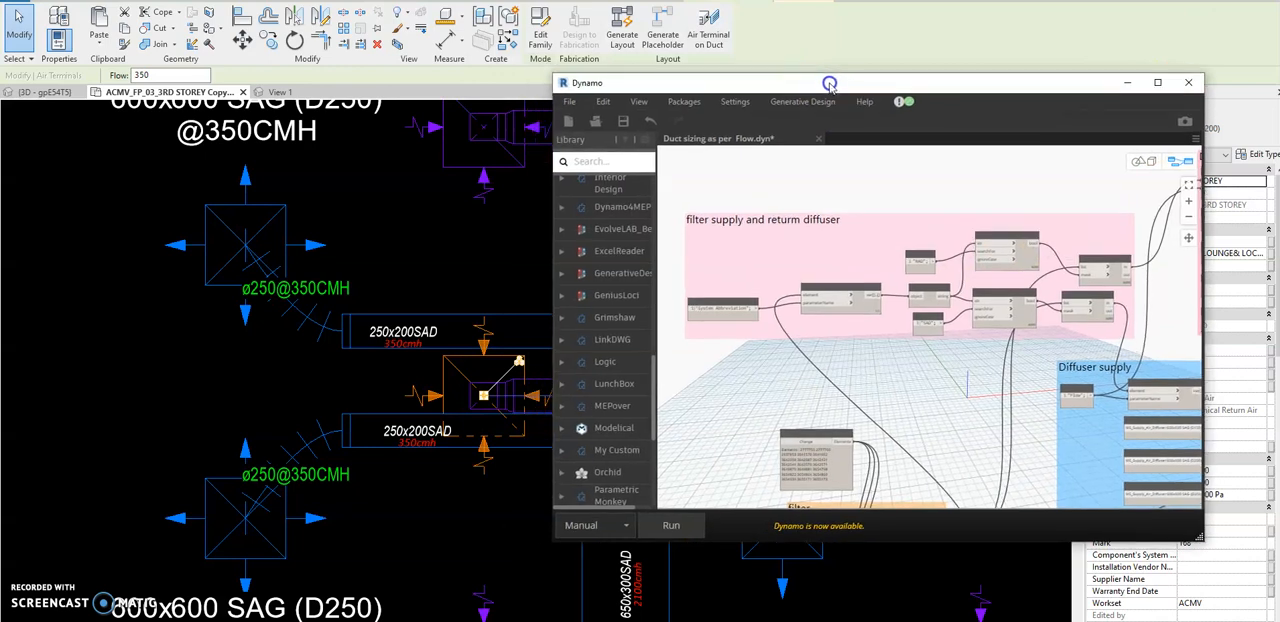
Move the Dynamo window aside to uncover the Revit floor plan and clear the diffuser selection.
left_click_drag(829, 84, 1279, 65)
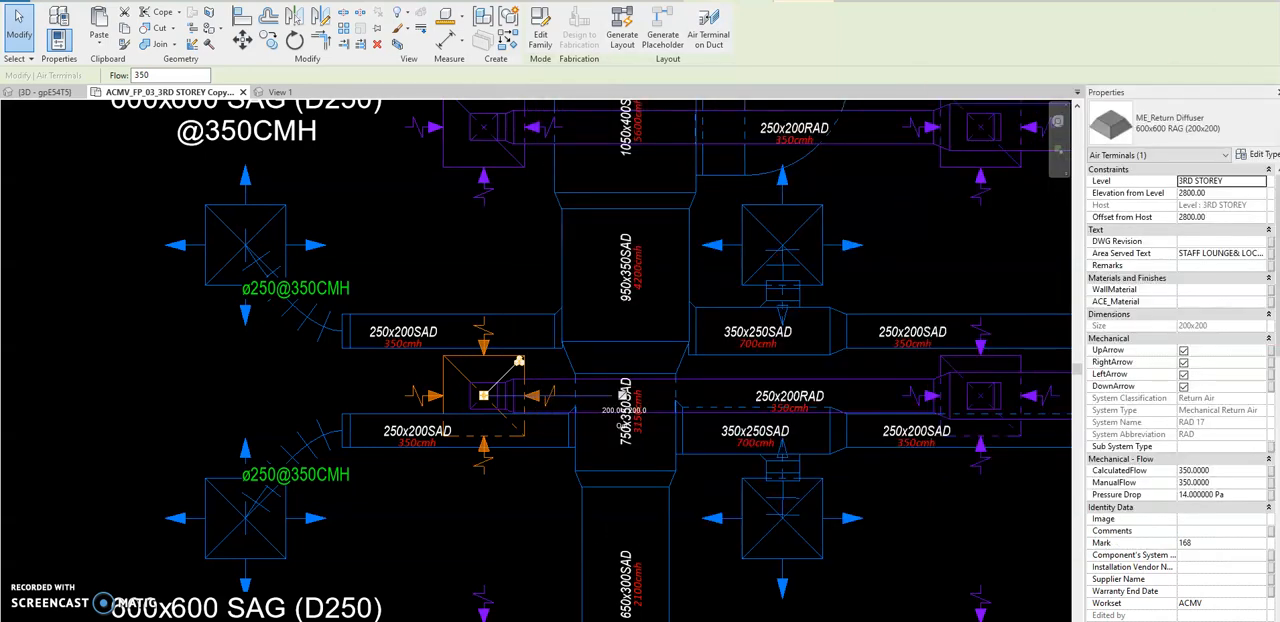
left_click_drag(1279, 130, 1243, 151)
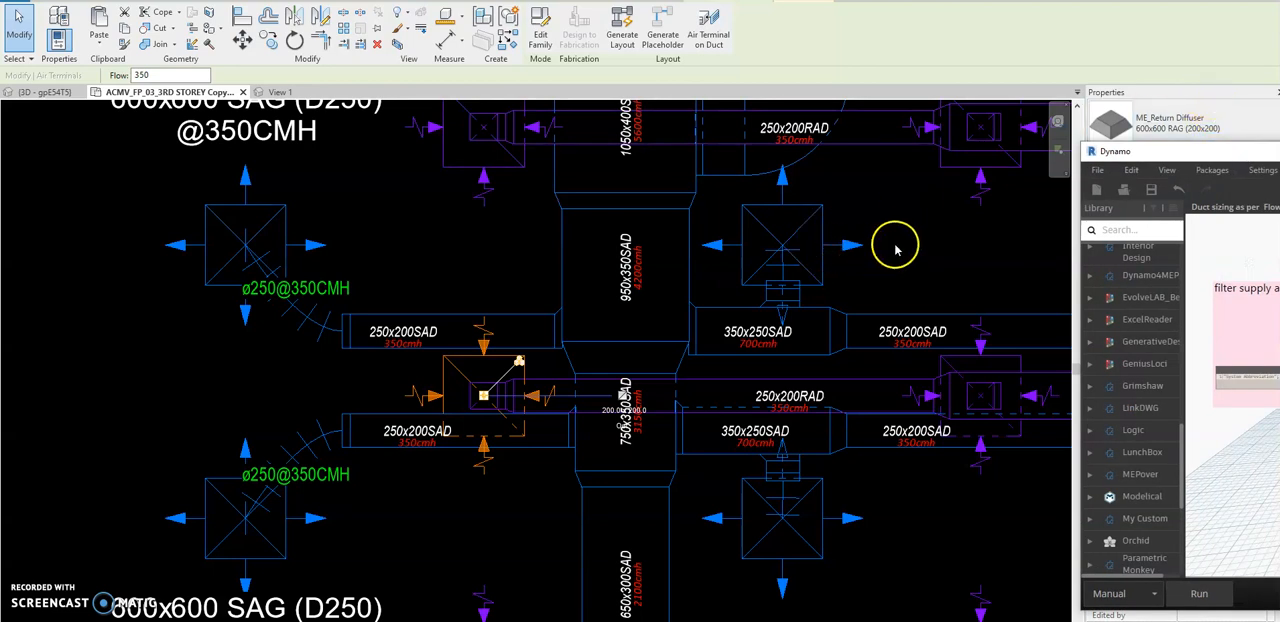
scroll(317, 311, "down", 3)
key("Escape")
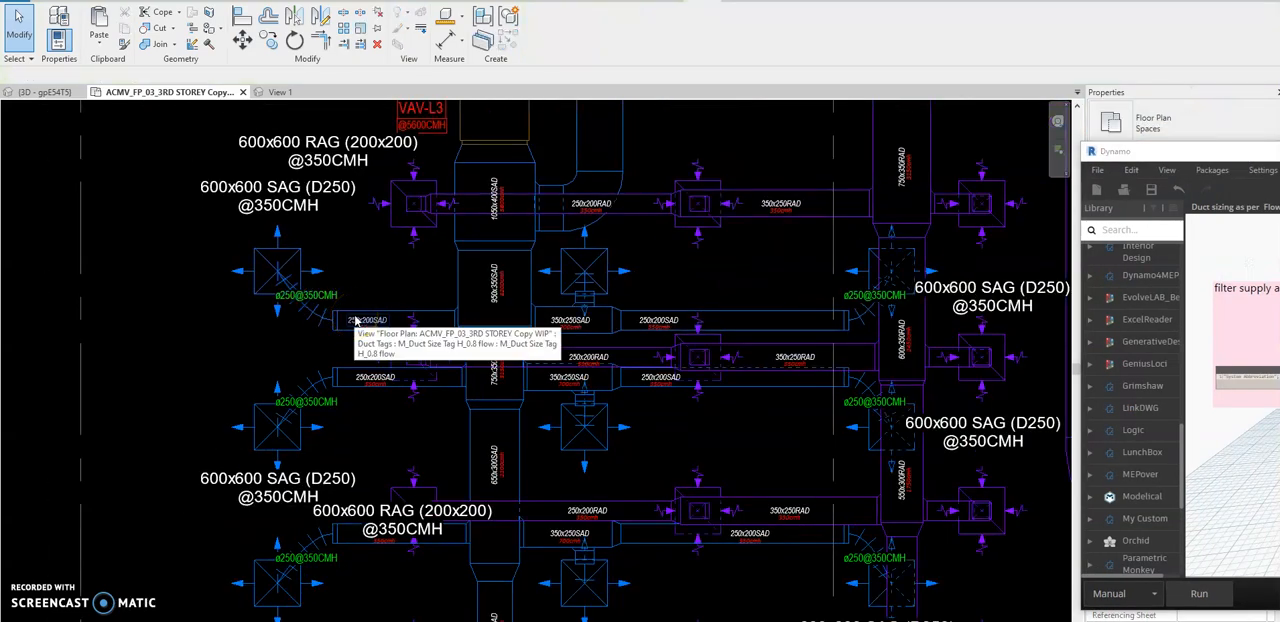
Move the overlapping 600x600 RAG (200x200) tag up so it sits clear above its return diffuser and branch duct.
scroll(355, 318, "down", 1)
scroll(417, 484, "up", 2)
middle_click_drag(395, 519, 438, 450)
left_click(429, 443)
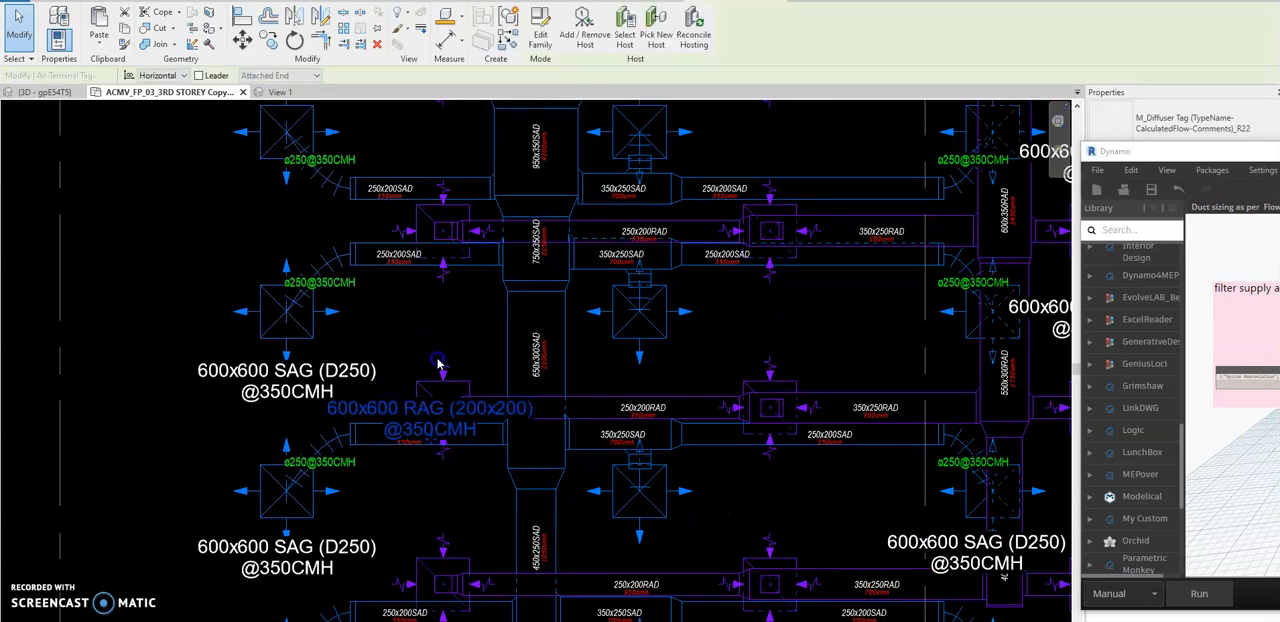
left_click(414, 479)
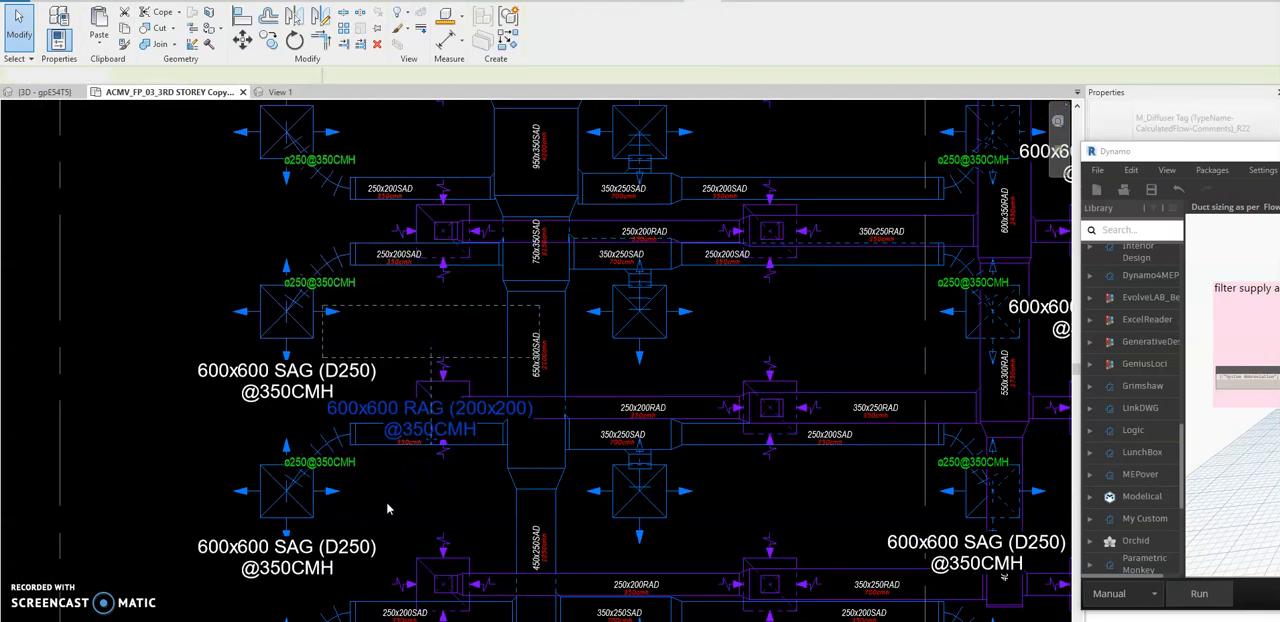
Set the CalculatedFlow of the supply diffuser at the end of the 250x200 branch below the RAG tag to 500.
scroll(400, 500, "up", 2)
scroll(345, 500, "up", 1)
left_click(285, 509)
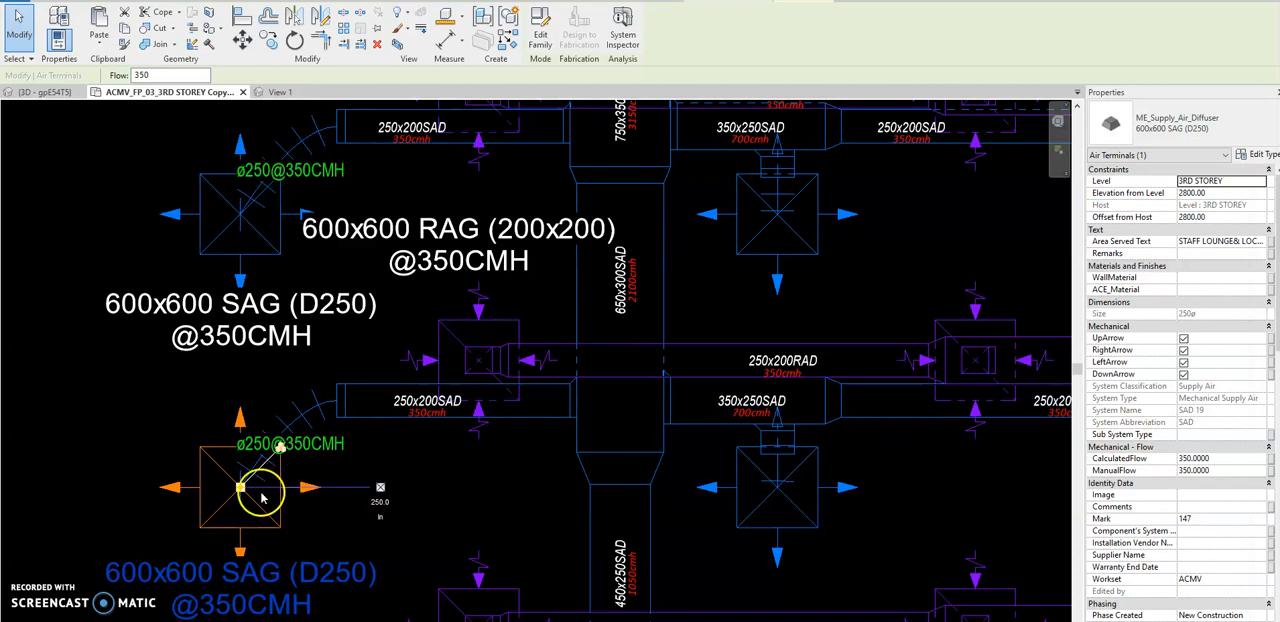
left_click(1222, 459)
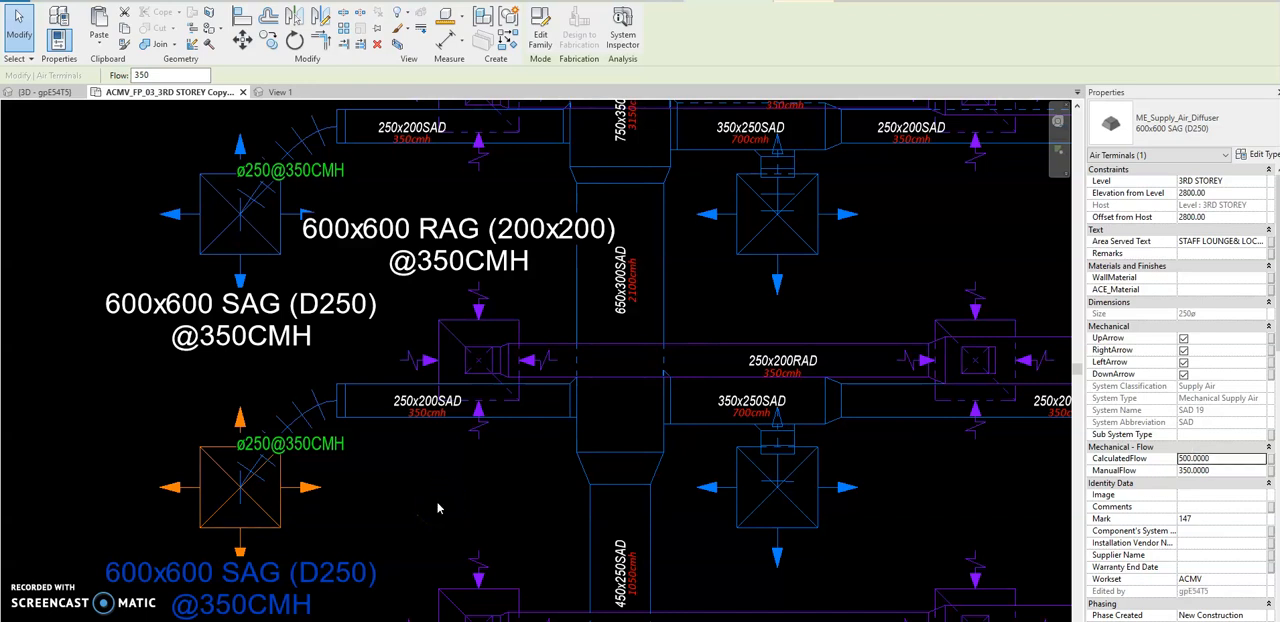
left_click(436, 502)
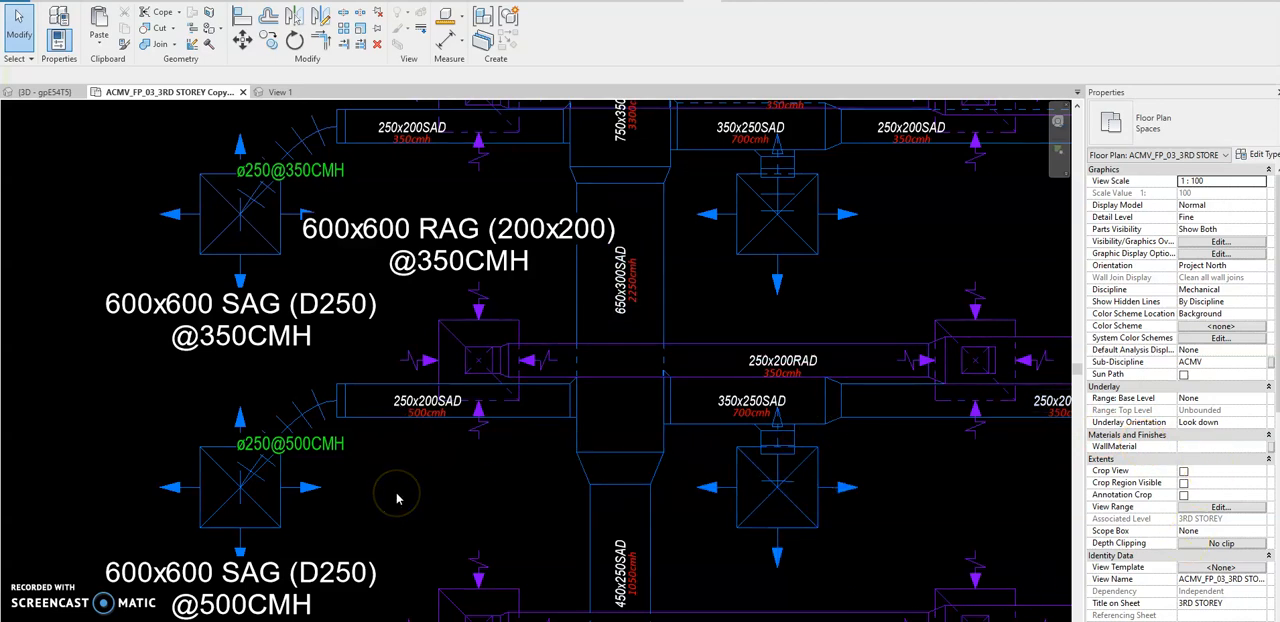
Check the flow tags along the supply duct run up to VAV-L3 and undo the diffuser's flow change.
scroll(396, 498, "down", 1)
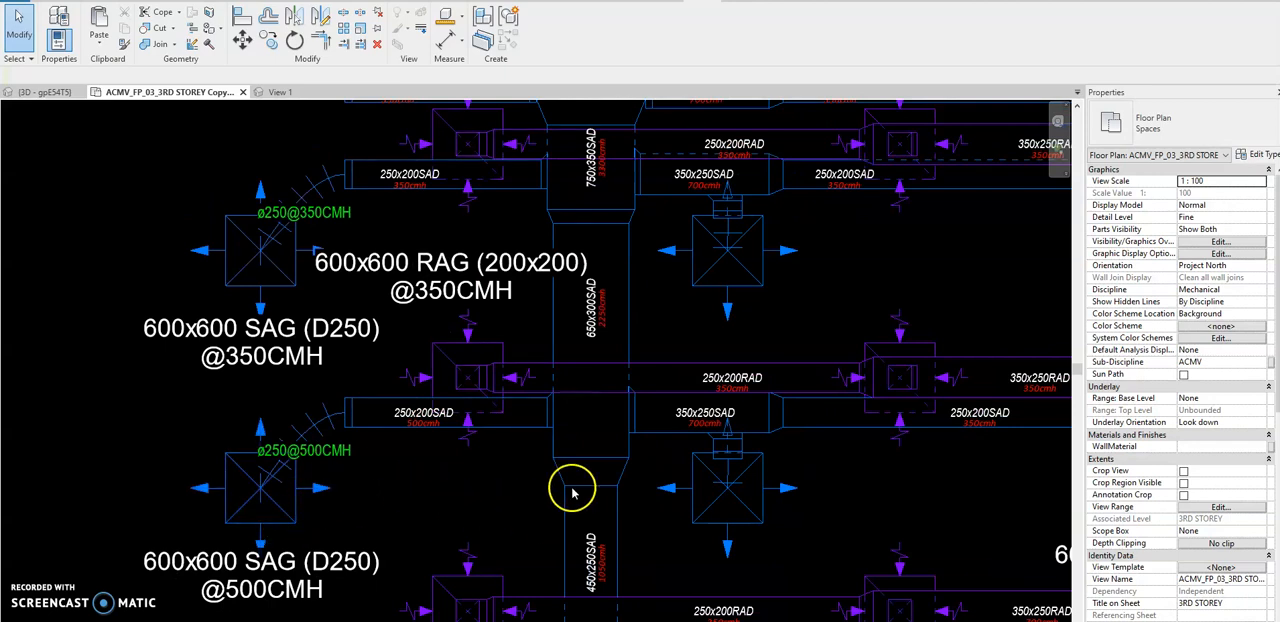
scroll(500, 322, "down", 1)
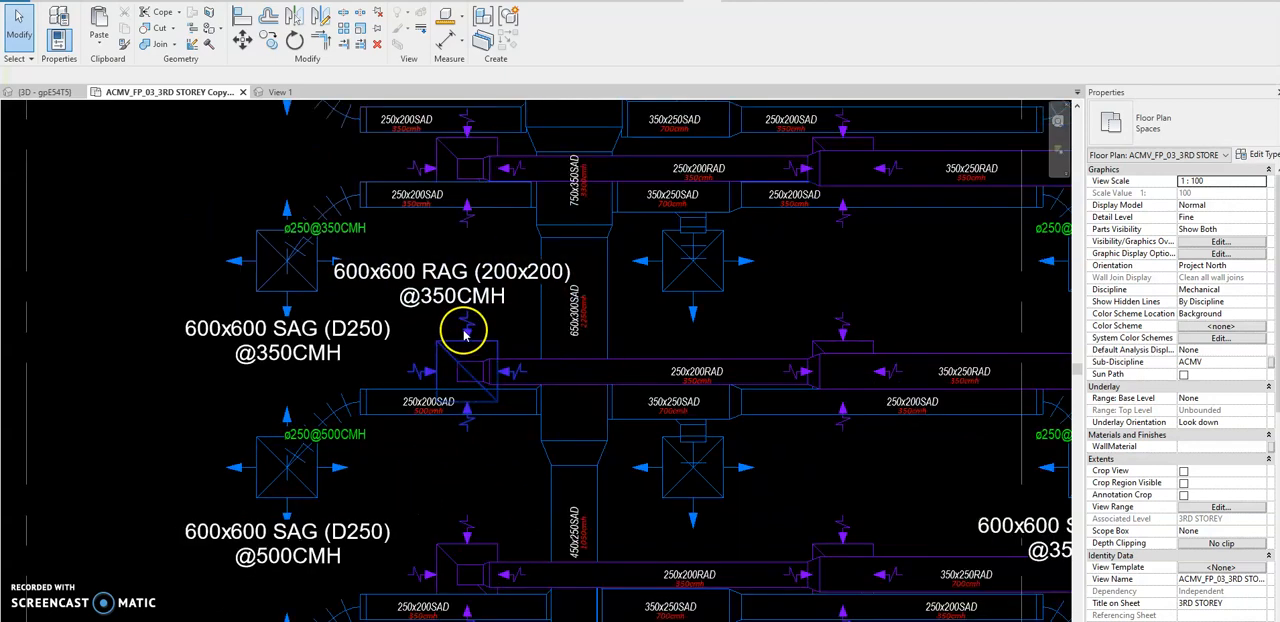
scroll(460, 331, "down", 1)
middle_click_drag(470, 234, 499, 335)
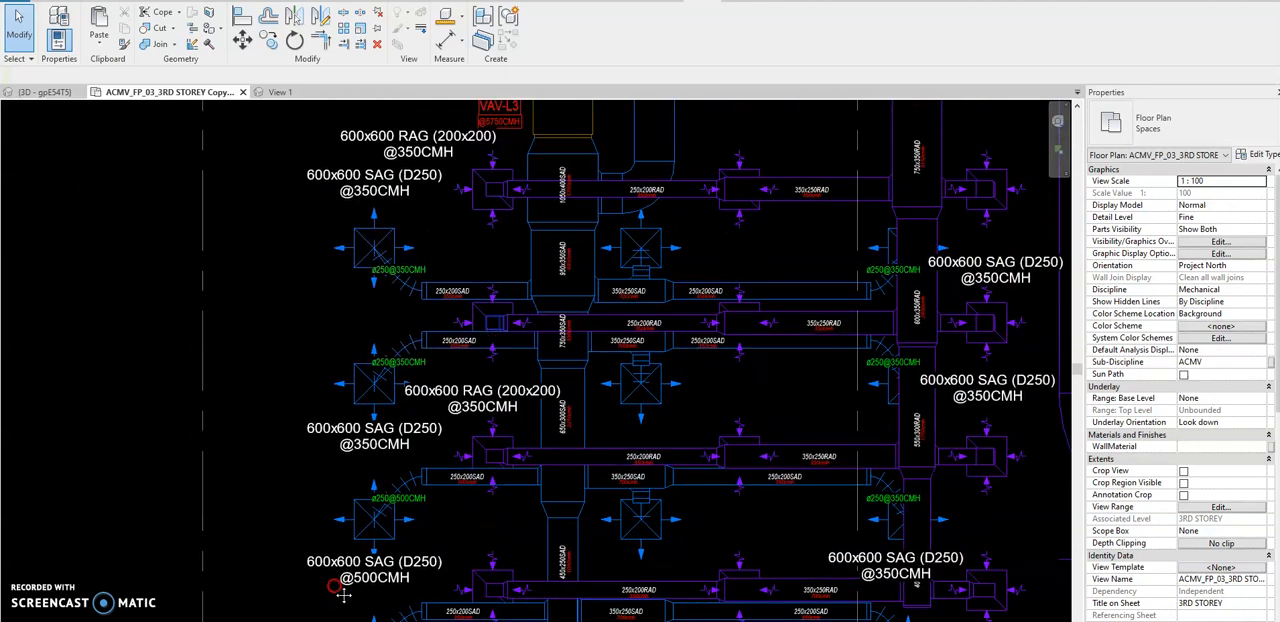
scroll(341, 590, "up", 2)
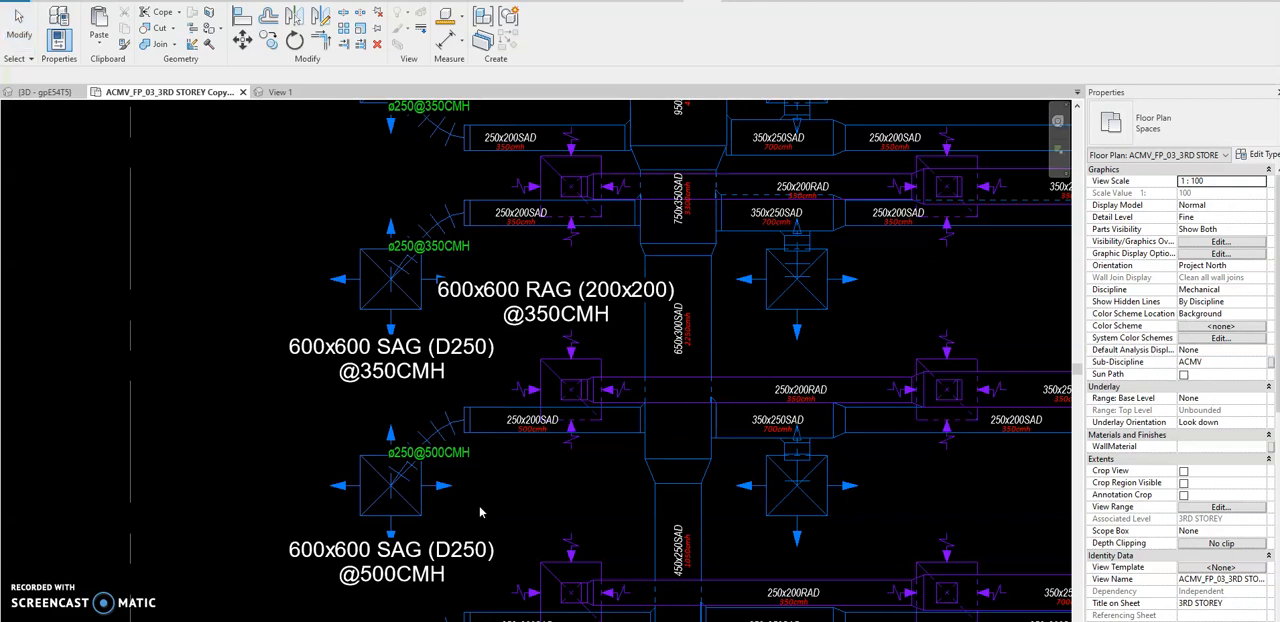
scroll(491, 343, "down", 2)
scroll(563, 409, "up", 1)
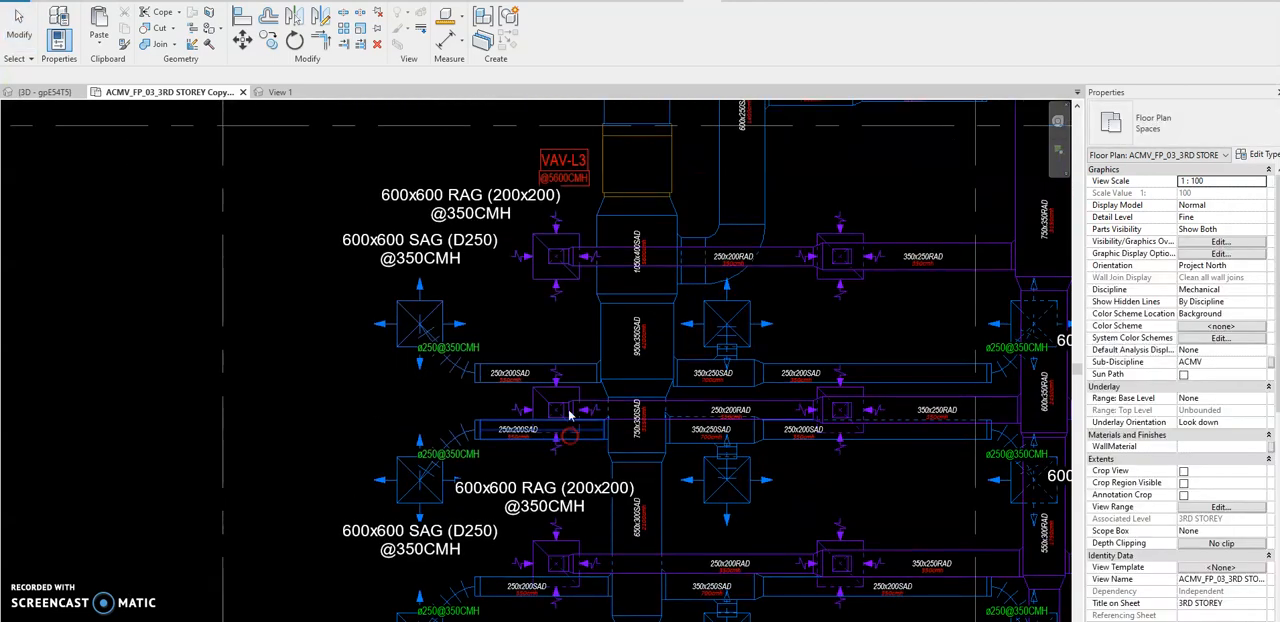
Inspect the calculated-flow tag of VAV-L3 and clear its selection.
scroll(537, 277, "up", 1)
scroll(544, 256, "up", 2)
middle_click_drag(544, 256, 536, 316)
left_click(600, 210)
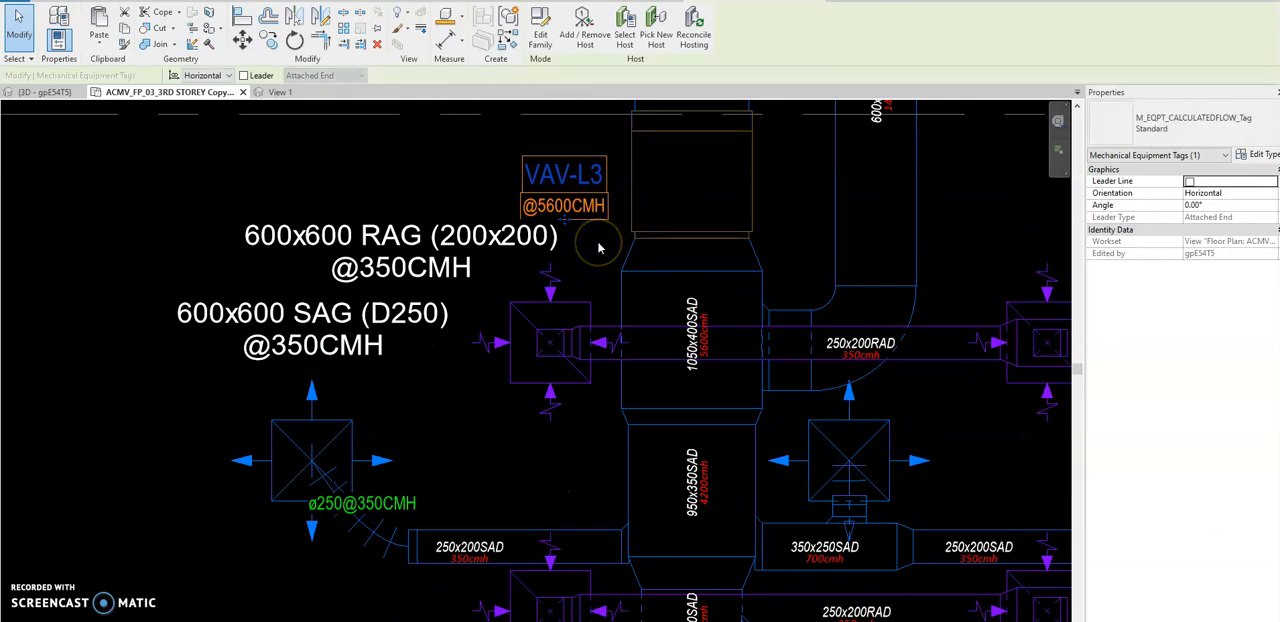
left_click(477, 374)
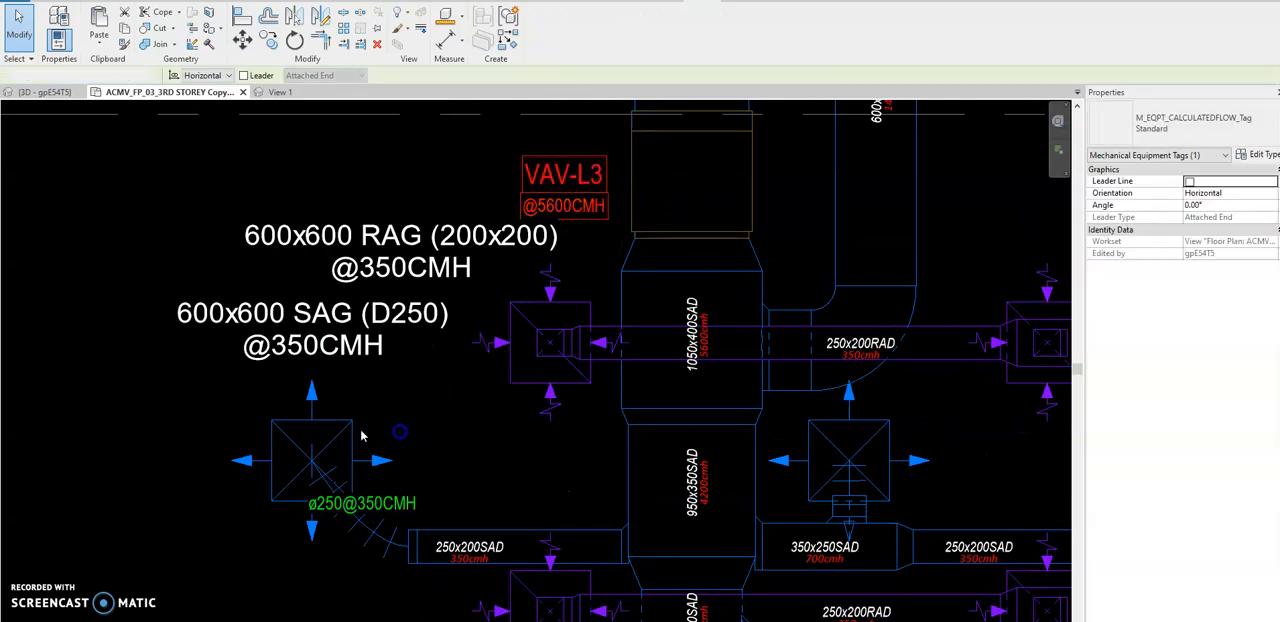
Set the CalculatedFlow of the supply diffuser on the first 250x200 branch below VAV-L3 to 500 and deselect it.
left_click(447, 436)
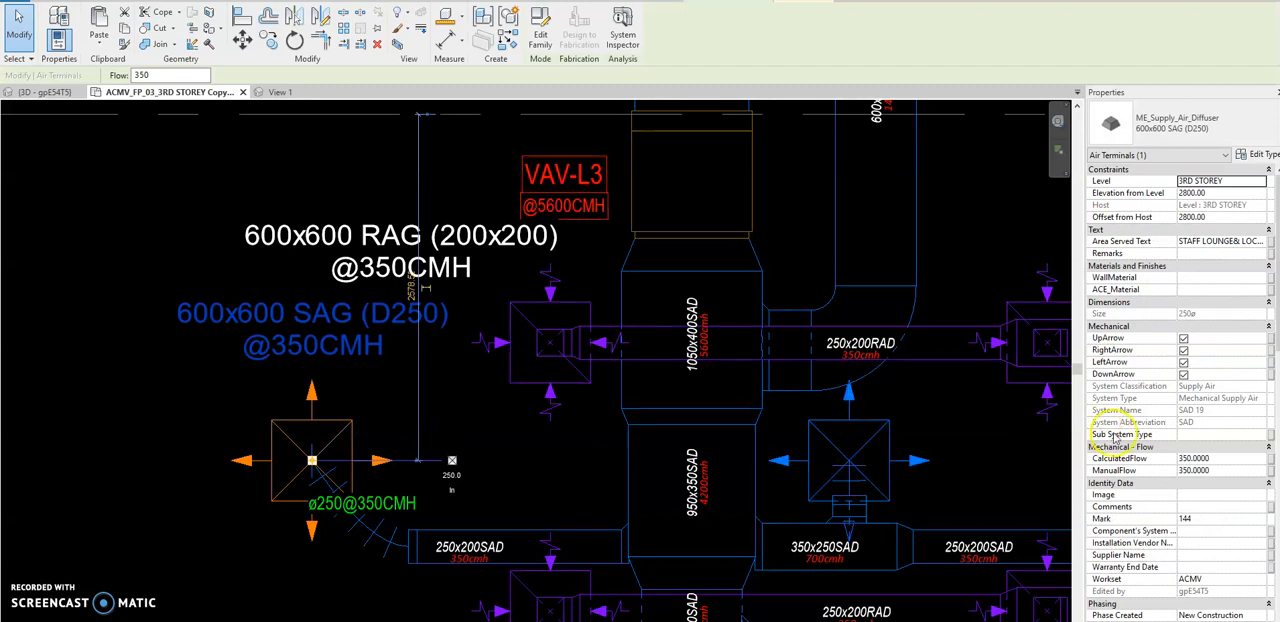
left_click(1228, 458)
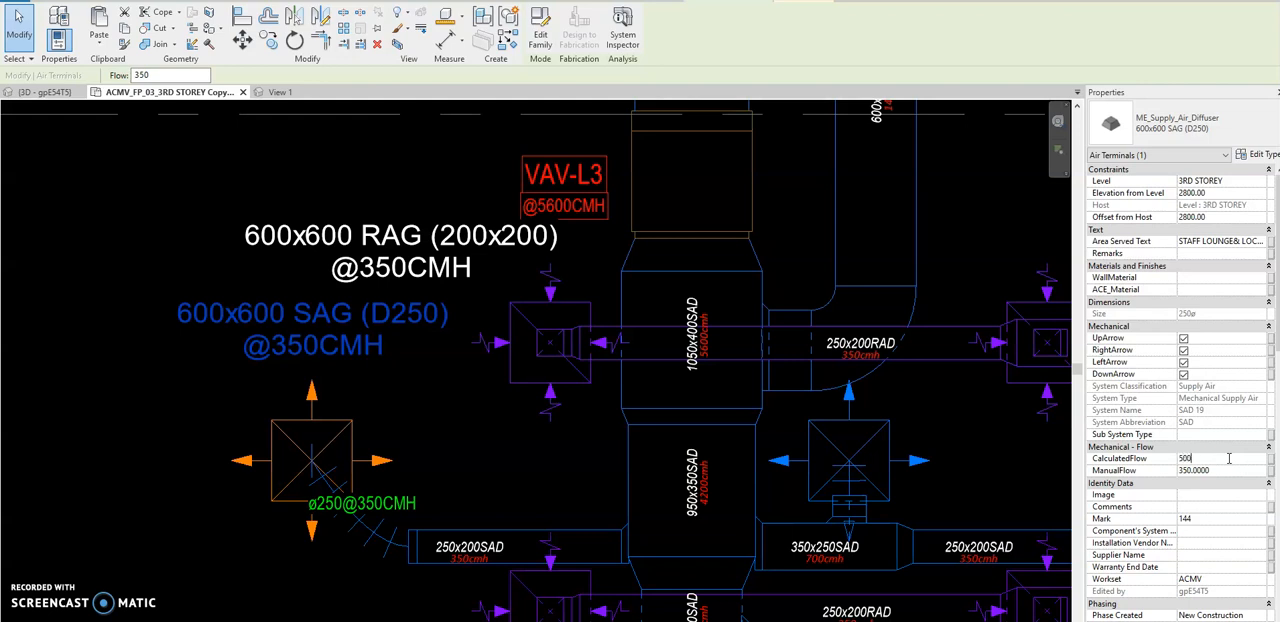
left_click(524, 467)
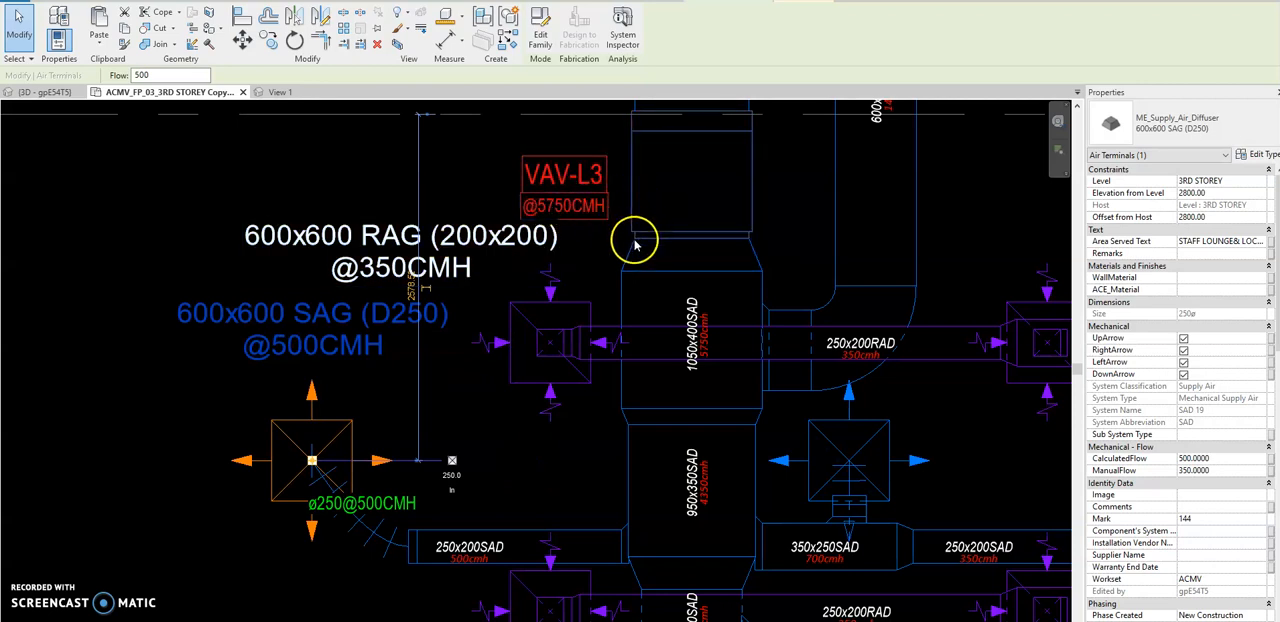
left_click(517, 485)
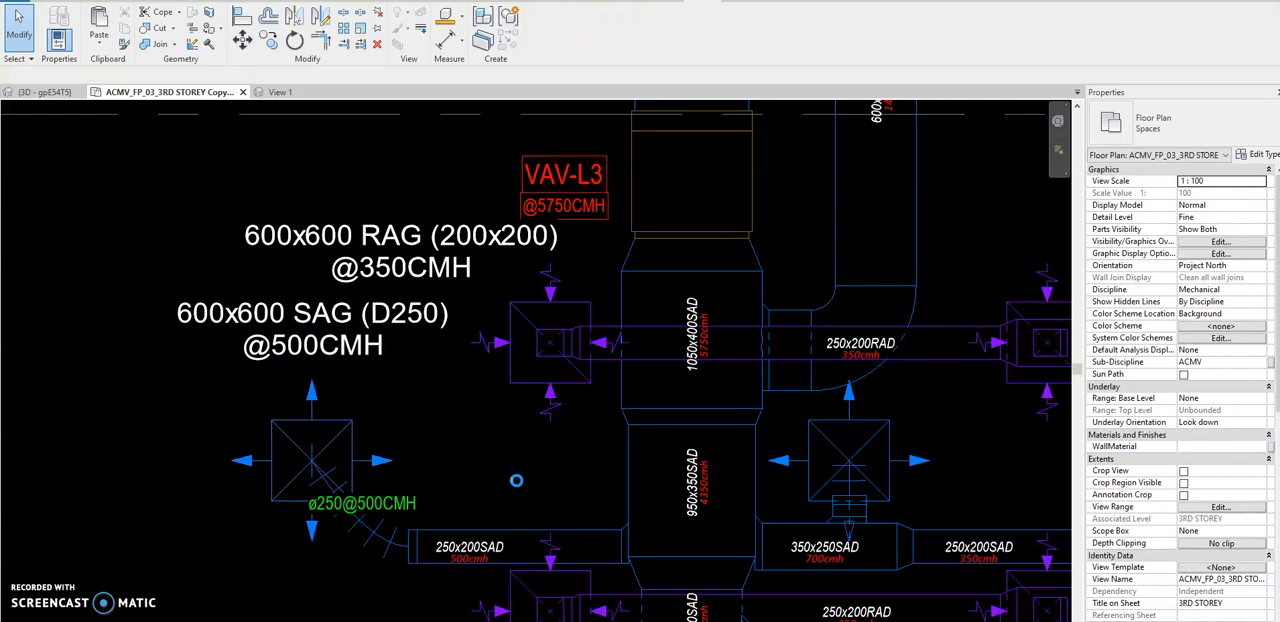
Undo the diffuser's flow change, consult the photo of the handwritten flow-to-duct-size chart and return to the floor plan.
scroll(517, 487, "down", 2)
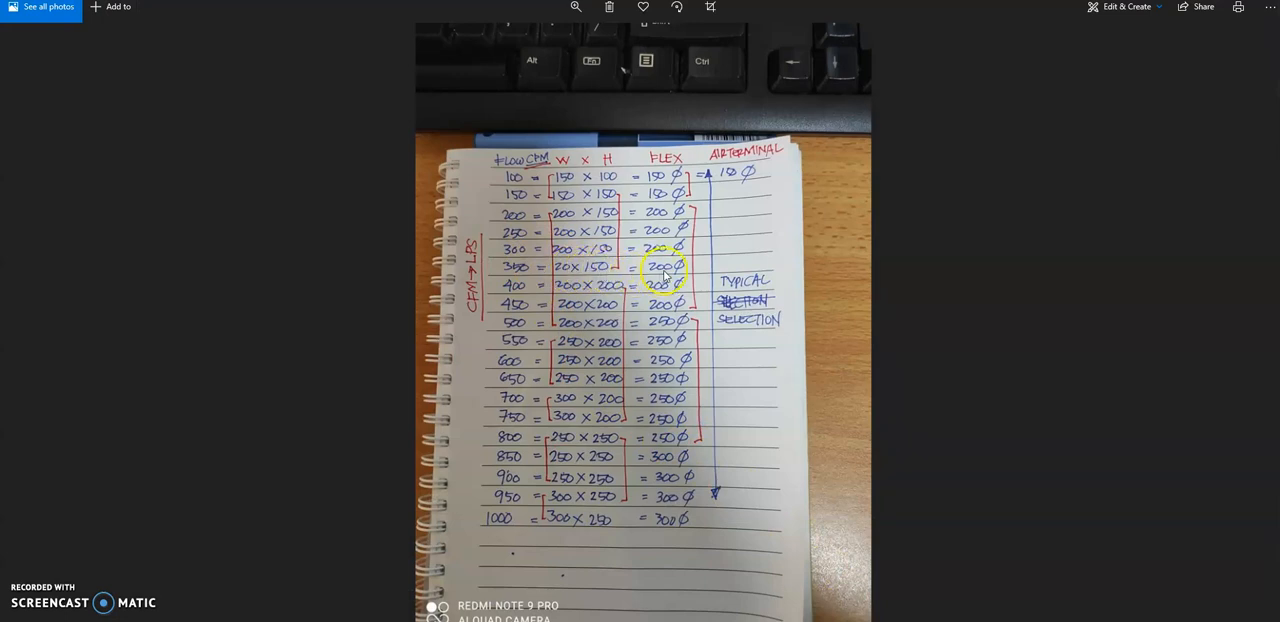
left_click(1197, 1)
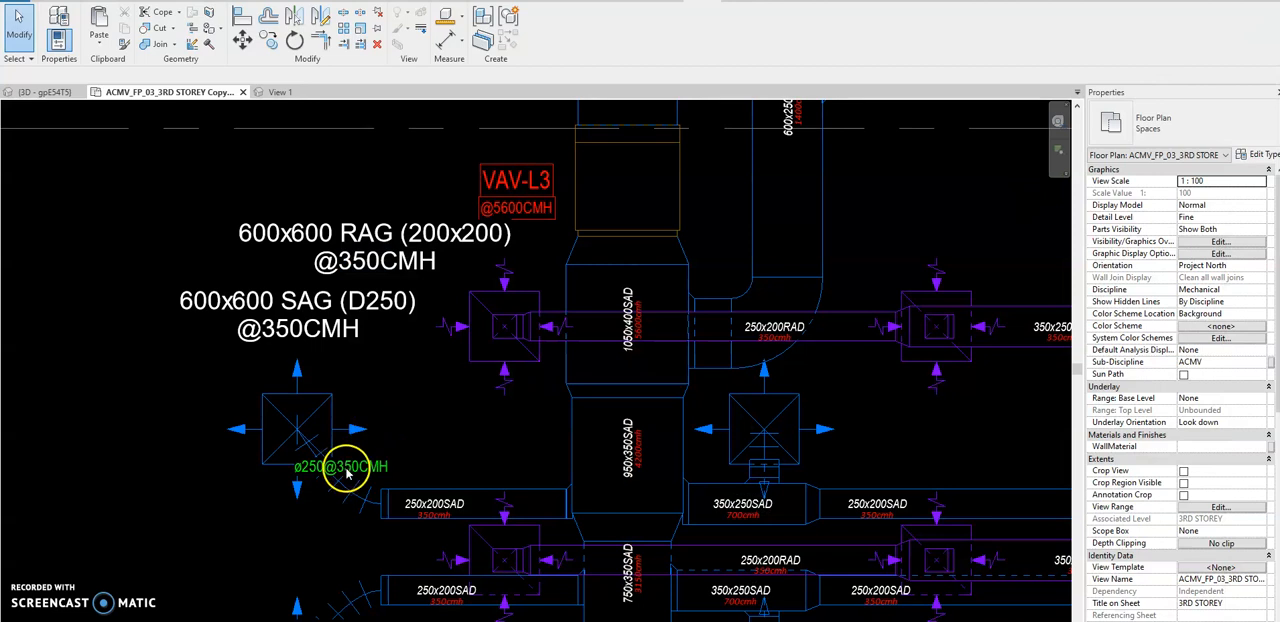
Inspect the properties of the first 250x200 supply branch duct below VAV-L3 and clear the selection.
scroll(337, 489, "up", 1)
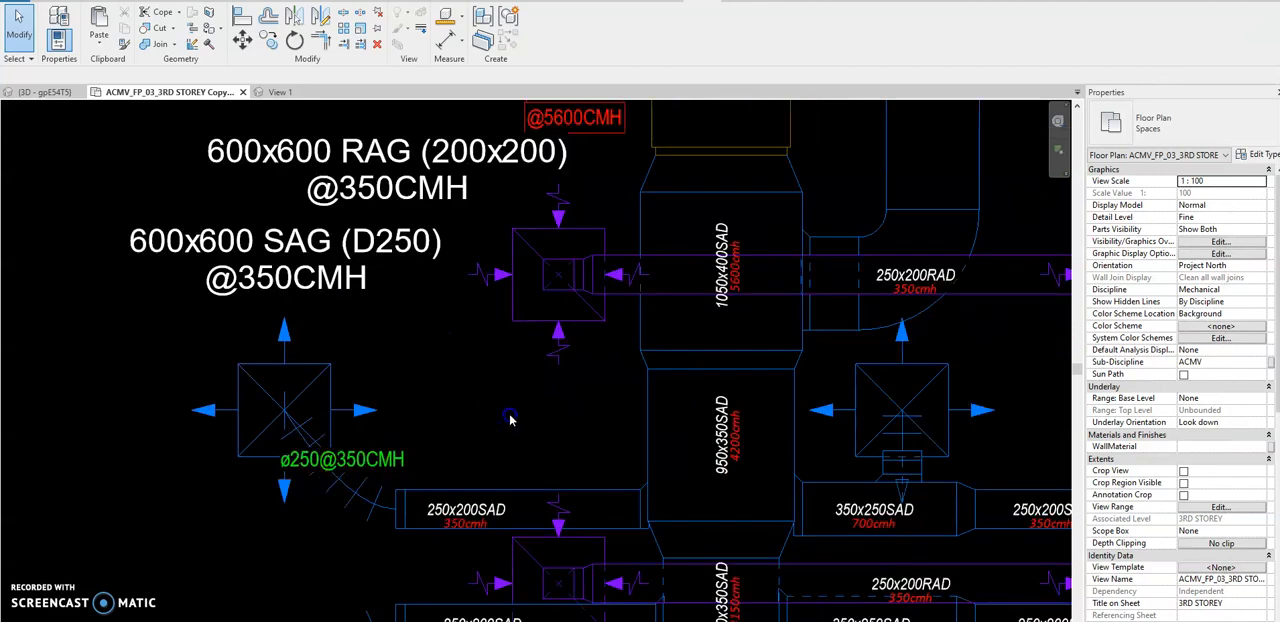
left_click(439, 525)
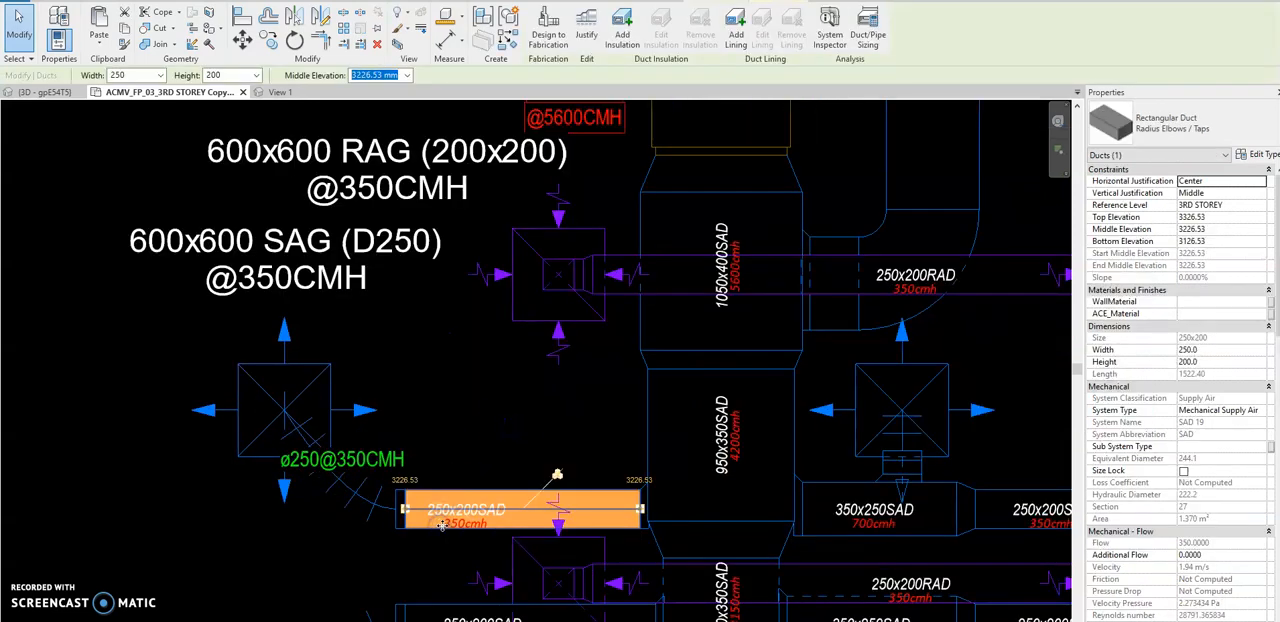
left_click(497, 408)
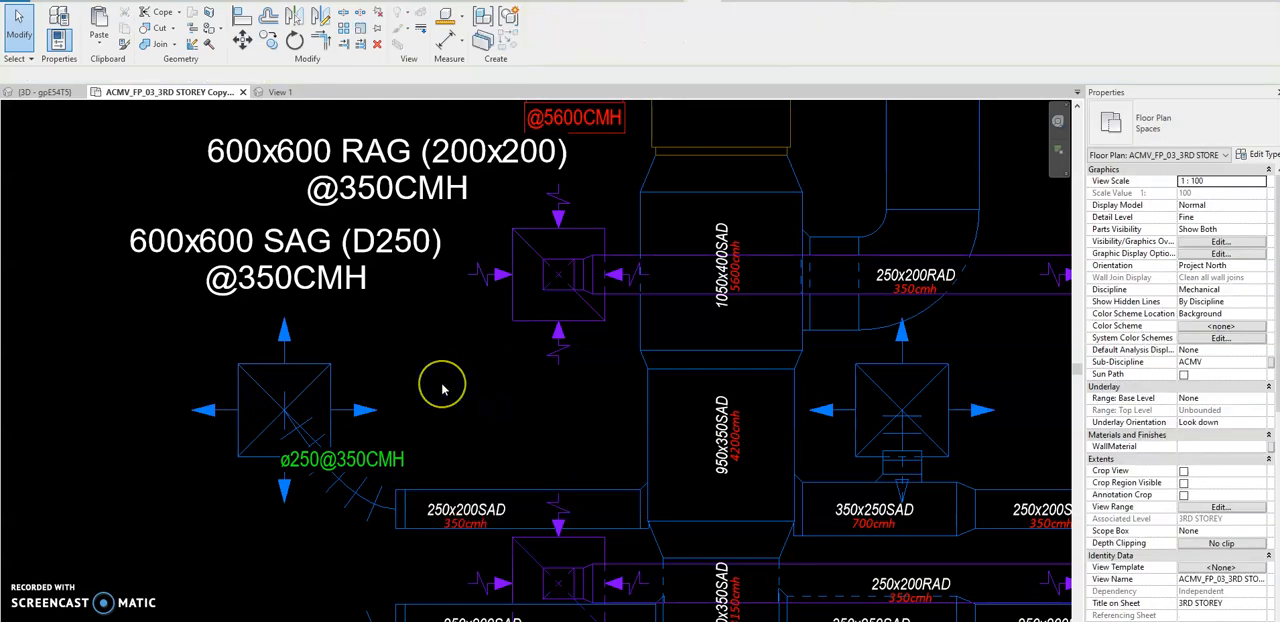
scroll(437, 383, "down", 1)
middle_click_drag(380, 376, 334, 391)
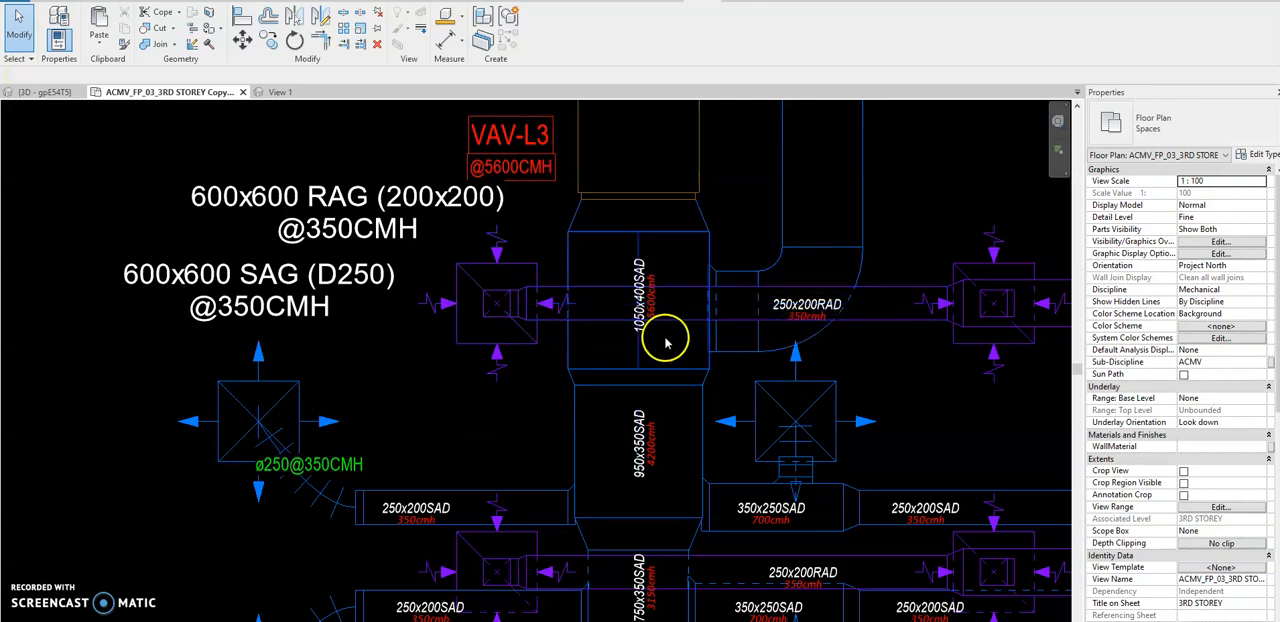
Review the complete third-storey duct layout with all its VAV zones in the floor plan.
scroll(457, 300, "down", 2)
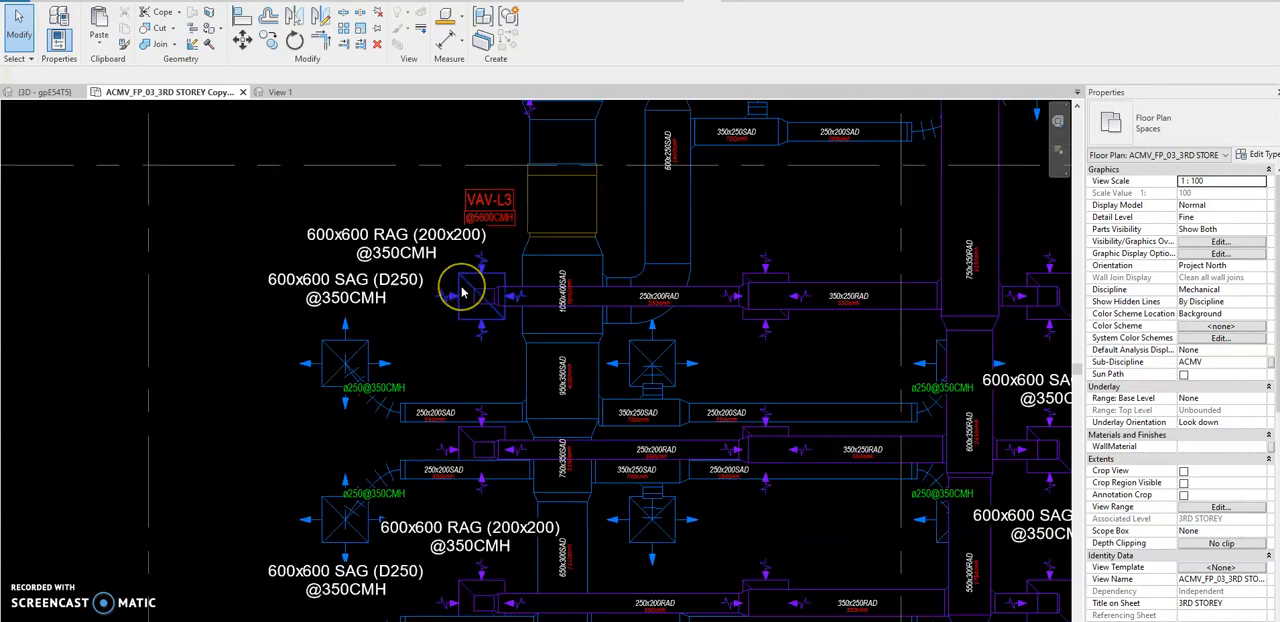
scroll(462, 293, "down", 3)
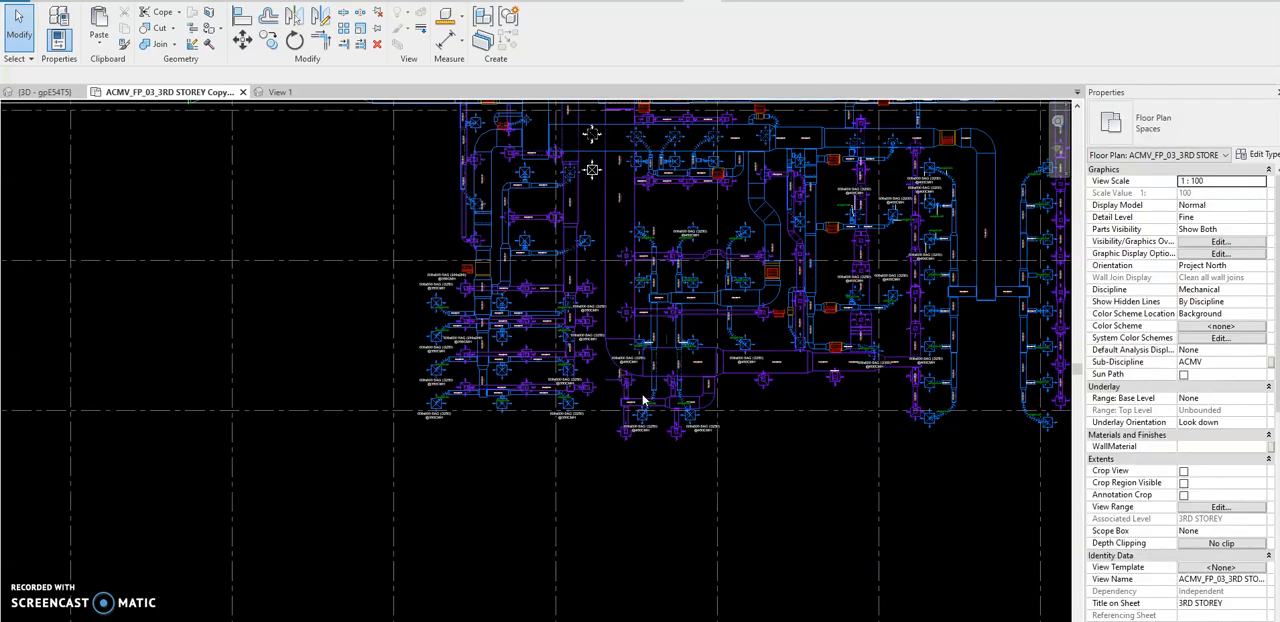
middle_click_drag(813, 272, 643, 400)
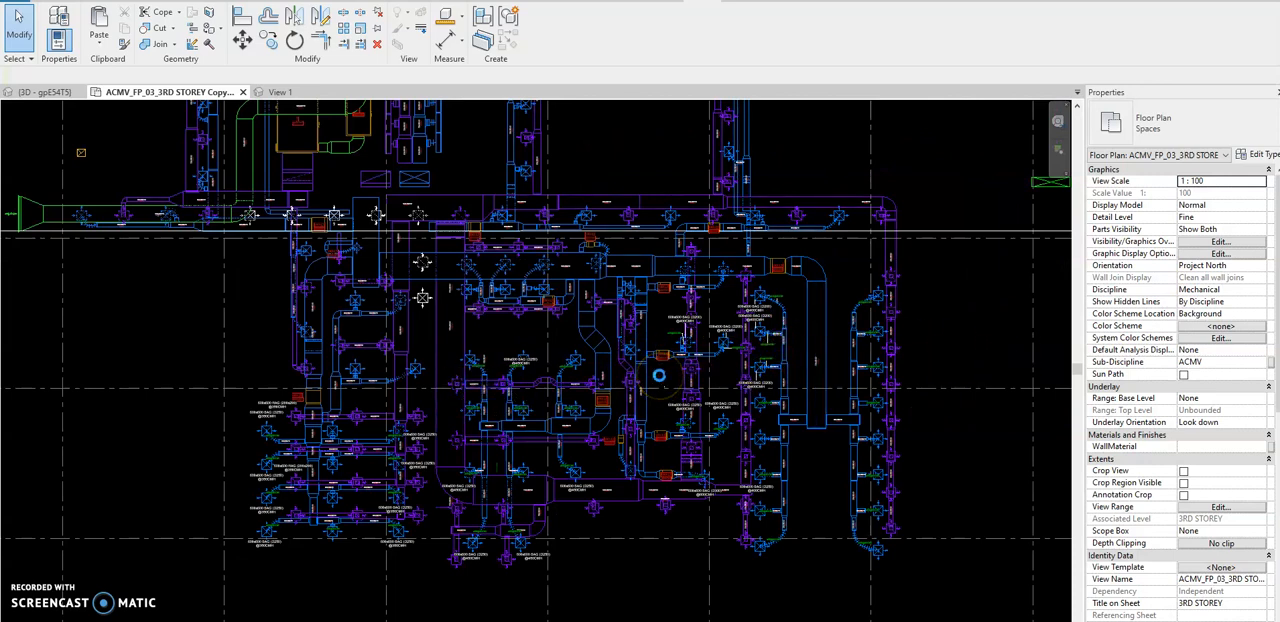
scroll(659, 380, "down", 2)
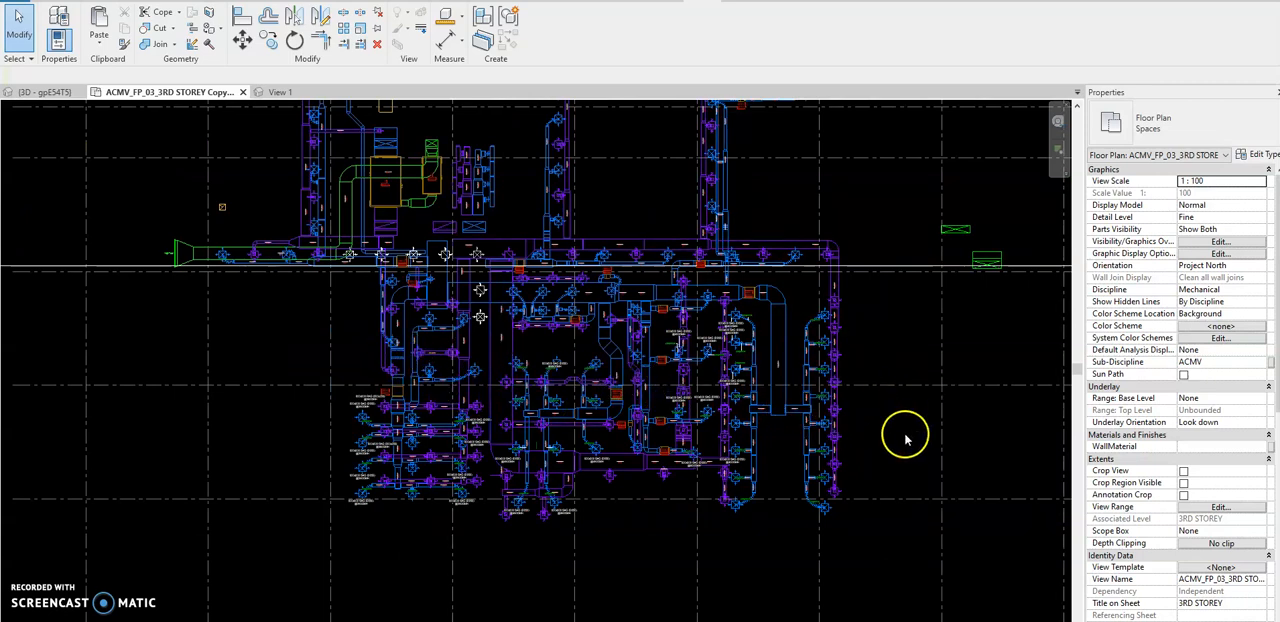
scroll(906, 440, "down", 1)
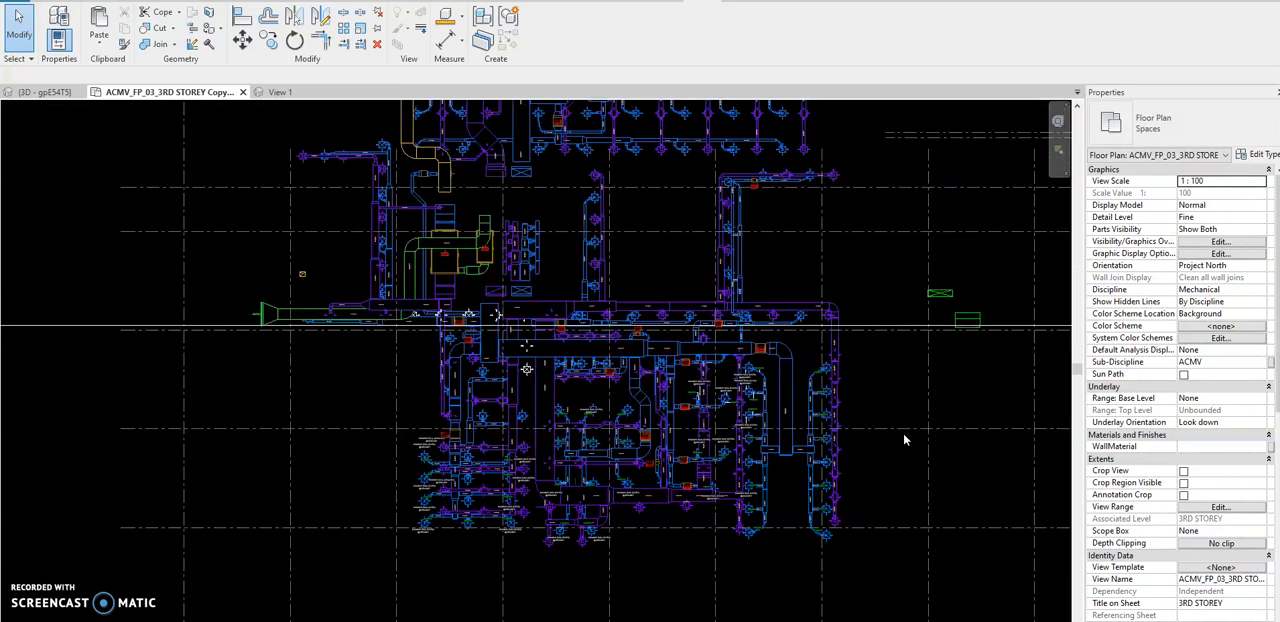
scroll(549, 522, "up", 1)
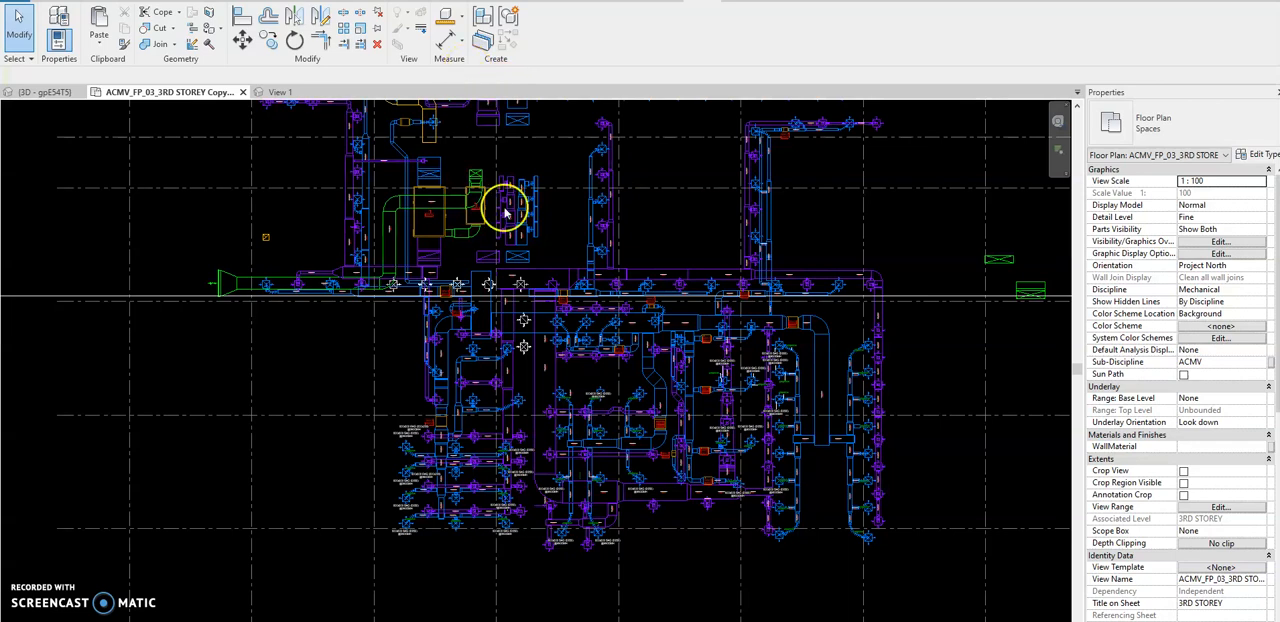
scroll(617, 403, "up", 1)
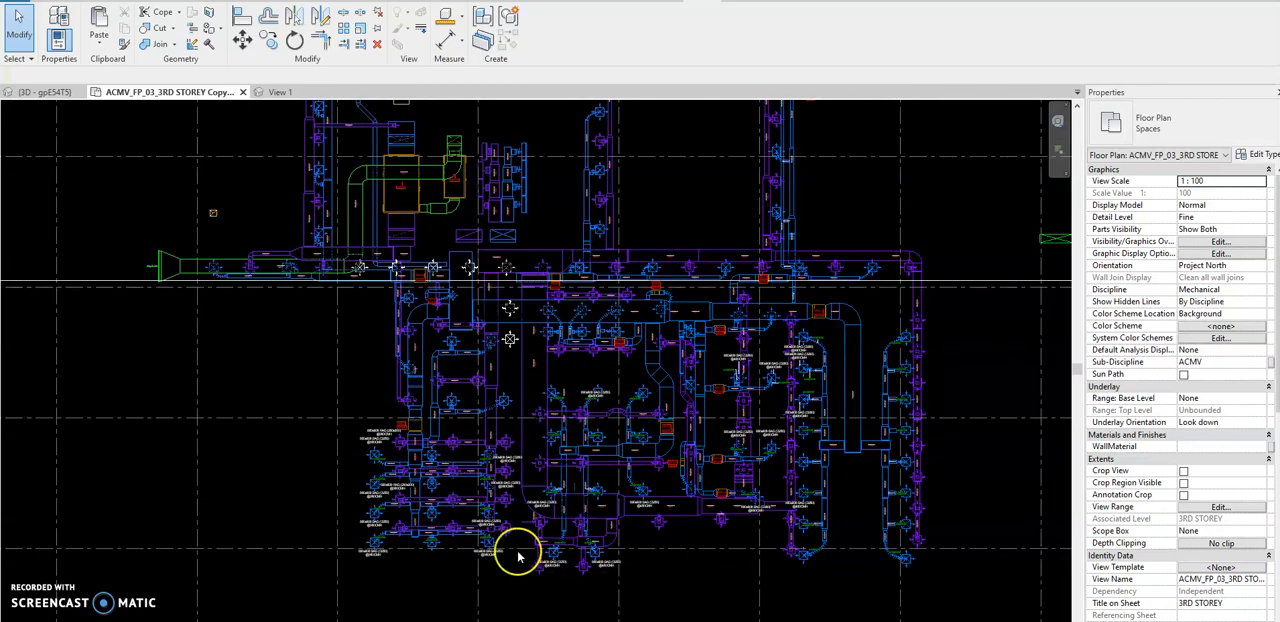
Examine the lowest supply branches of the VAV-L3 zone and bring the Dynamo window back beside the plan.
scroll(517, 557, "up", 2)
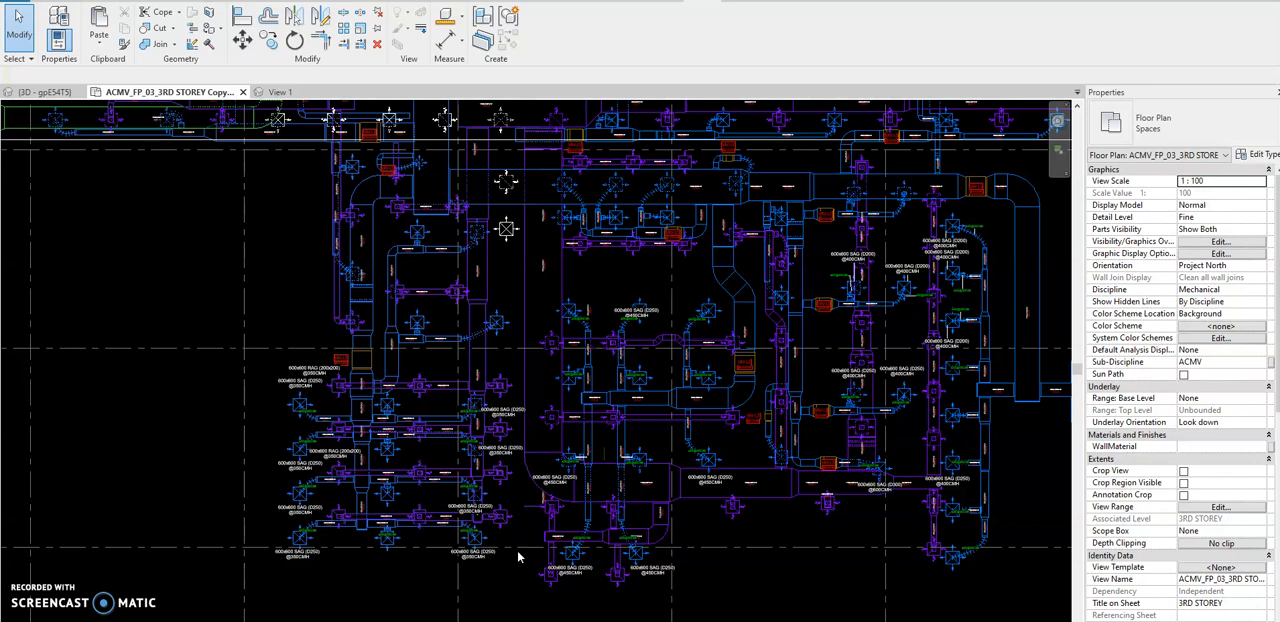
scroll(391, 490, "up", 2)
scroll(460, 523, "up", 2)
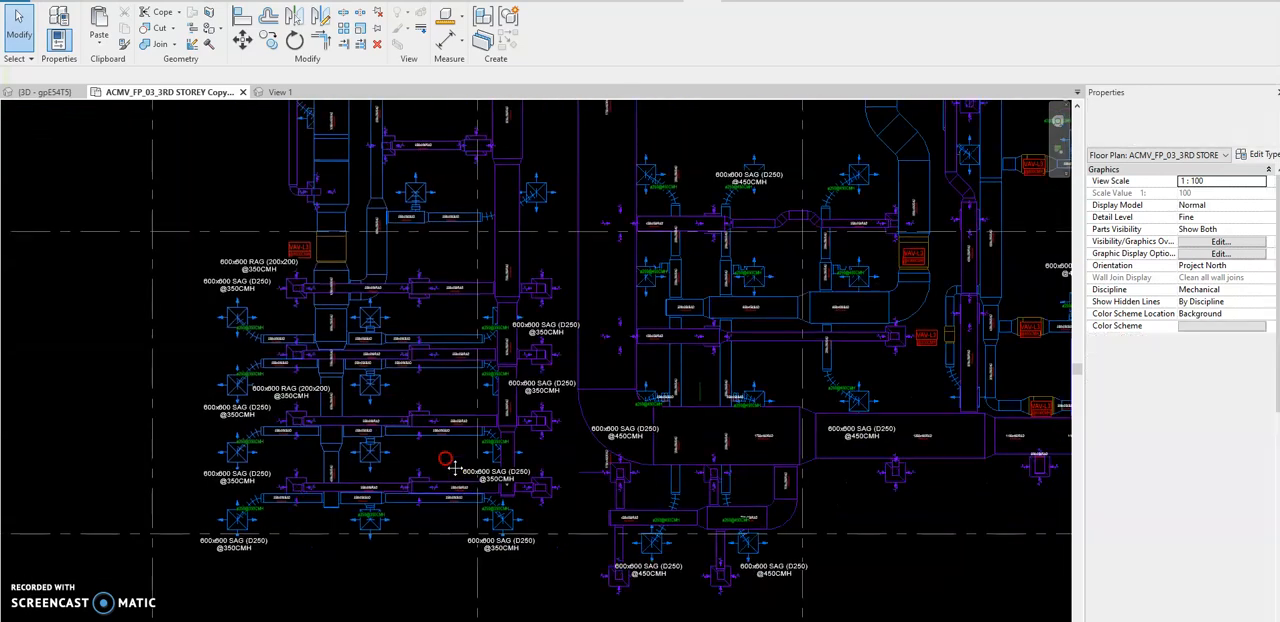
left_click(434, 485)
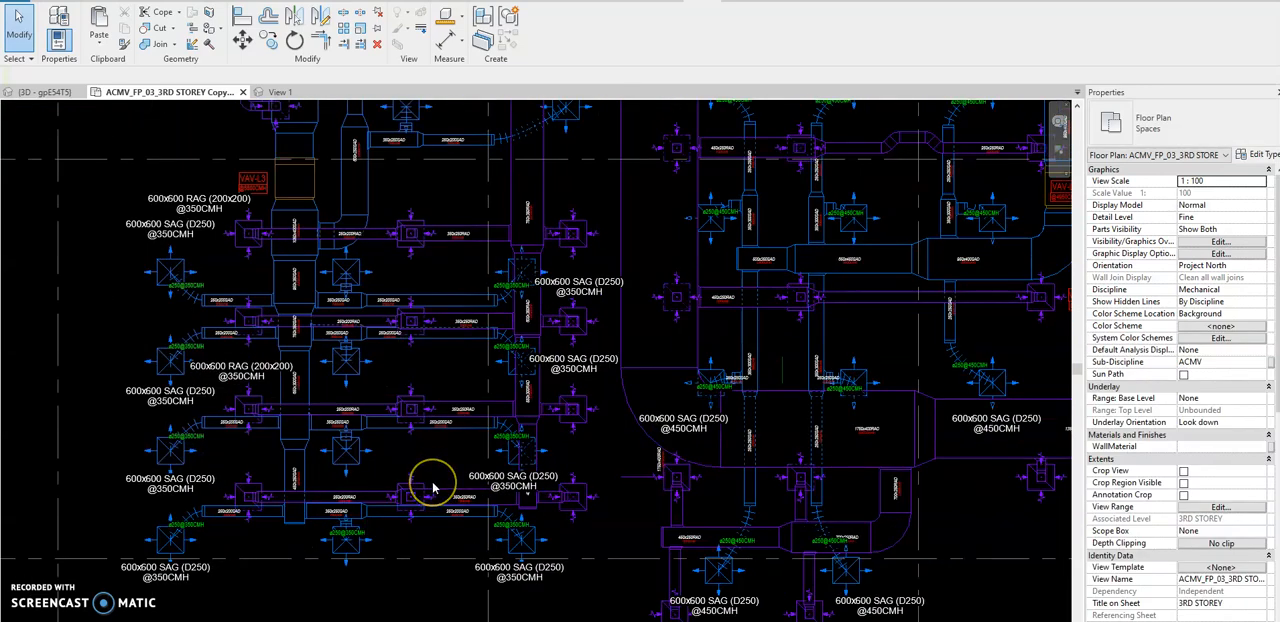
scroll(388, 457, "up", 1)
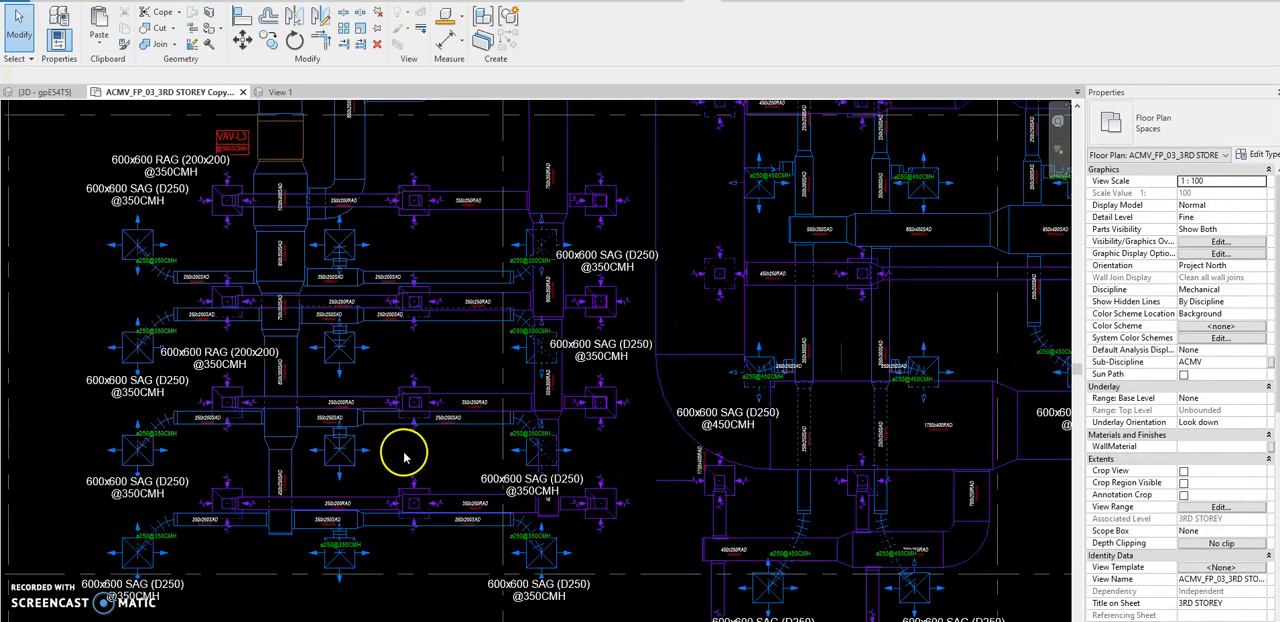
middle_click_drag(405, 454, 482, 448)
scroll(443, 420, "up", 3)
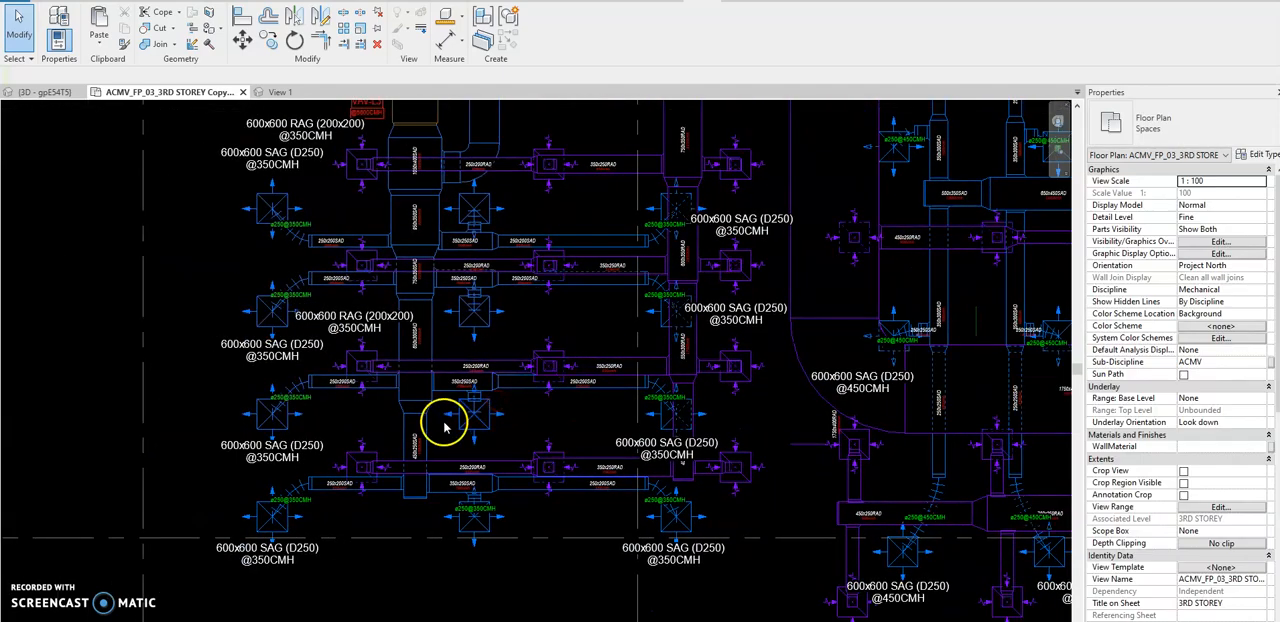
scroll(506, 375, "up", 2)
middle_click_drag(514, 408, 562, 354)
scroll(557, 351, "down", 1)
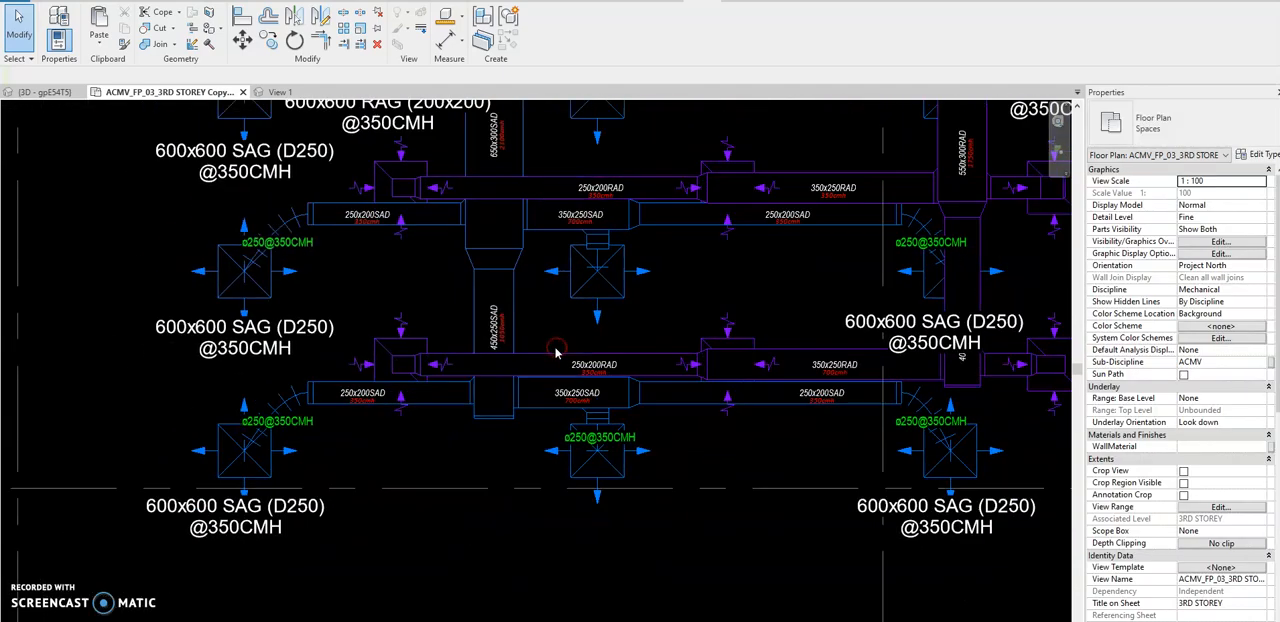
scroll(530, 314, "up", 1)
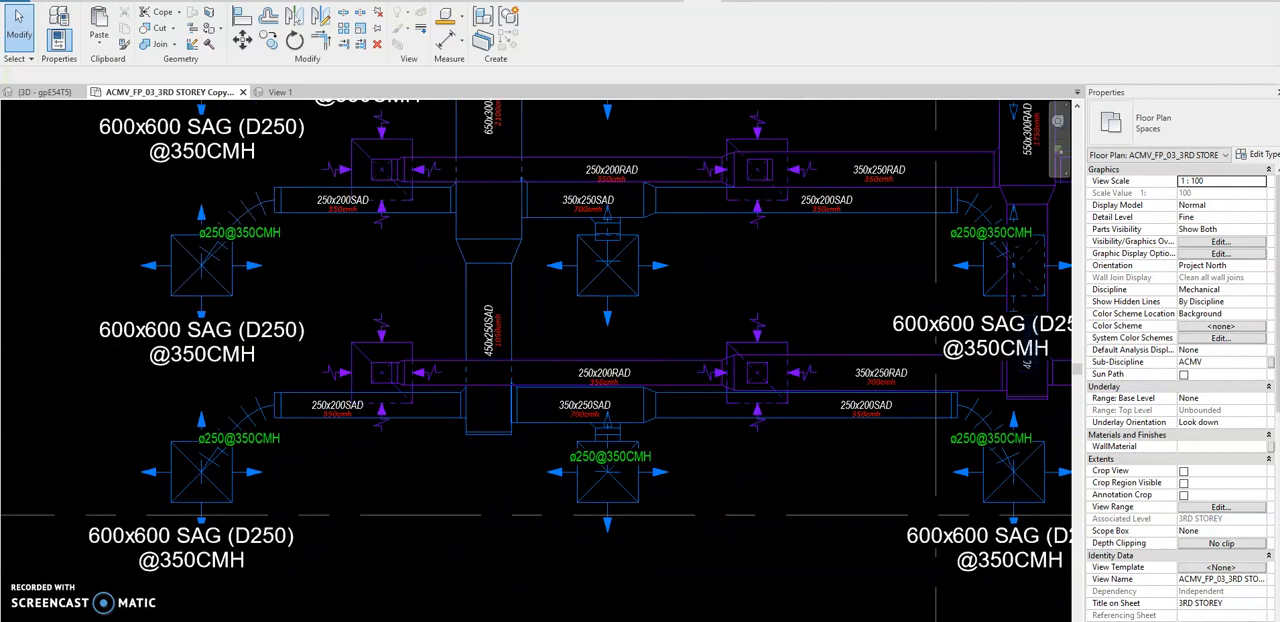
middle_click_drag(920, 420, 947, 315)
scroll(1006, 355, "up", 3)
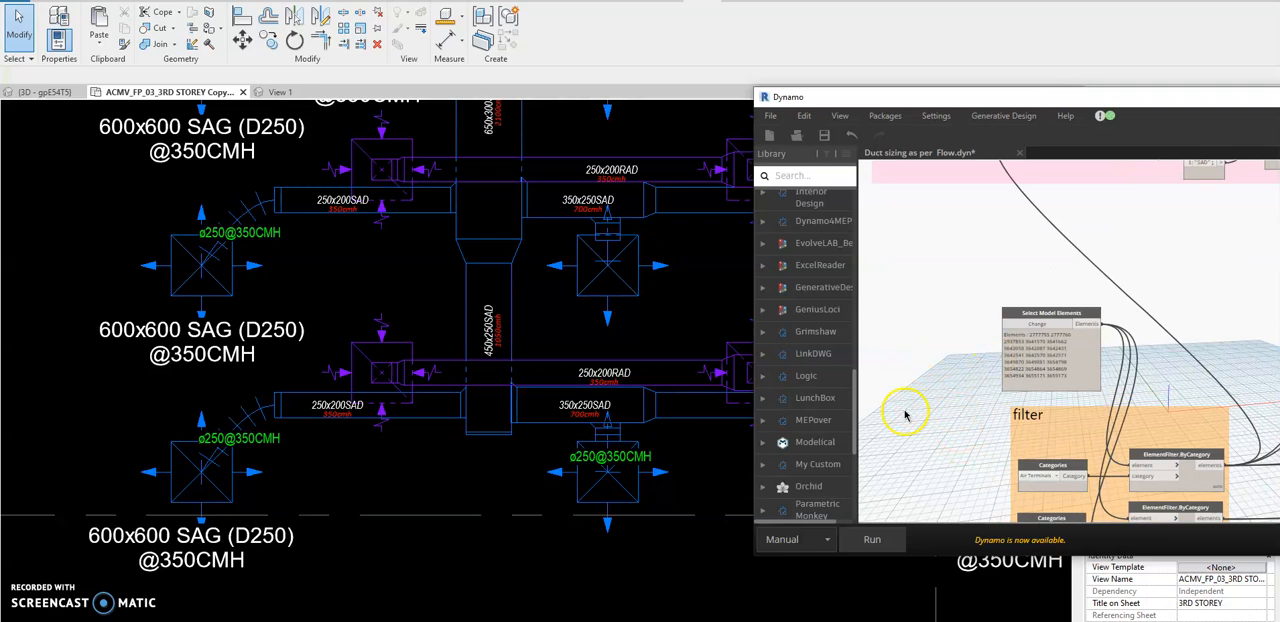
Change the Select Model Elements input to the diffusers, flex ducts and 250x200 ducts at the left ends of the two lowest VAV-L3 branches.
left_click(1054, 326)
left_click_drag(431, 124, 116, 528)
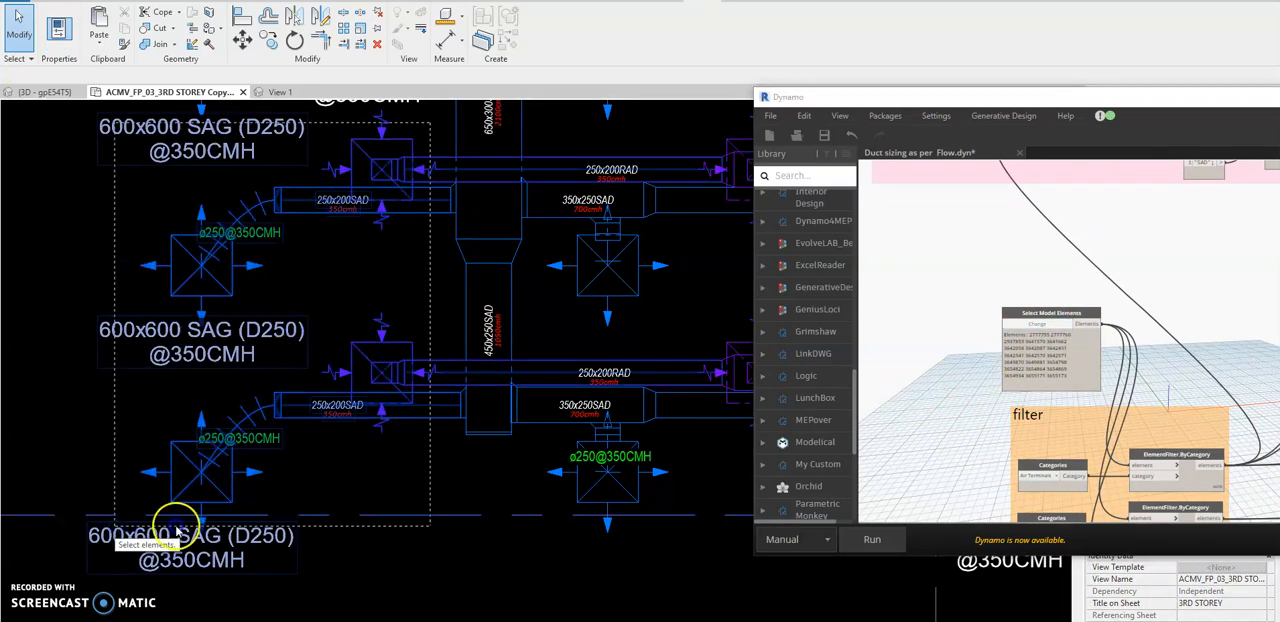
left_click(966, 414)
Bring the filter group into view and run the duct sizing graph on the selected elements.
scroll(966, 414, "down", 3)
middle_click_drag(966, 414, 930, 317)
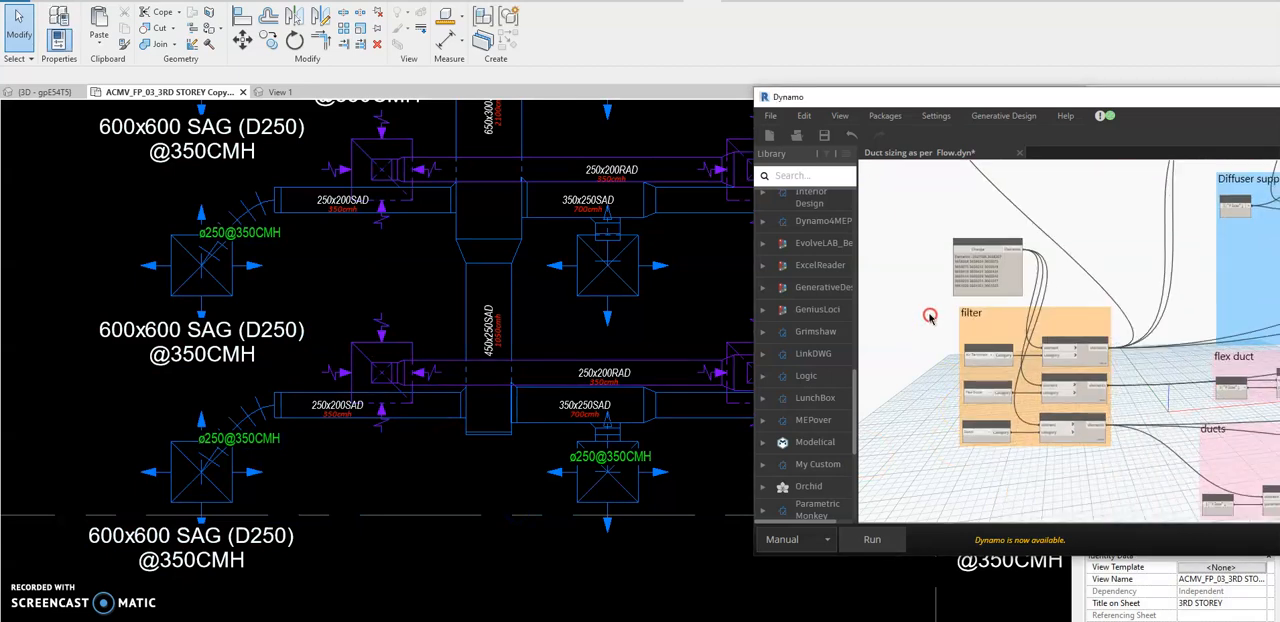
left_click(886, 545)
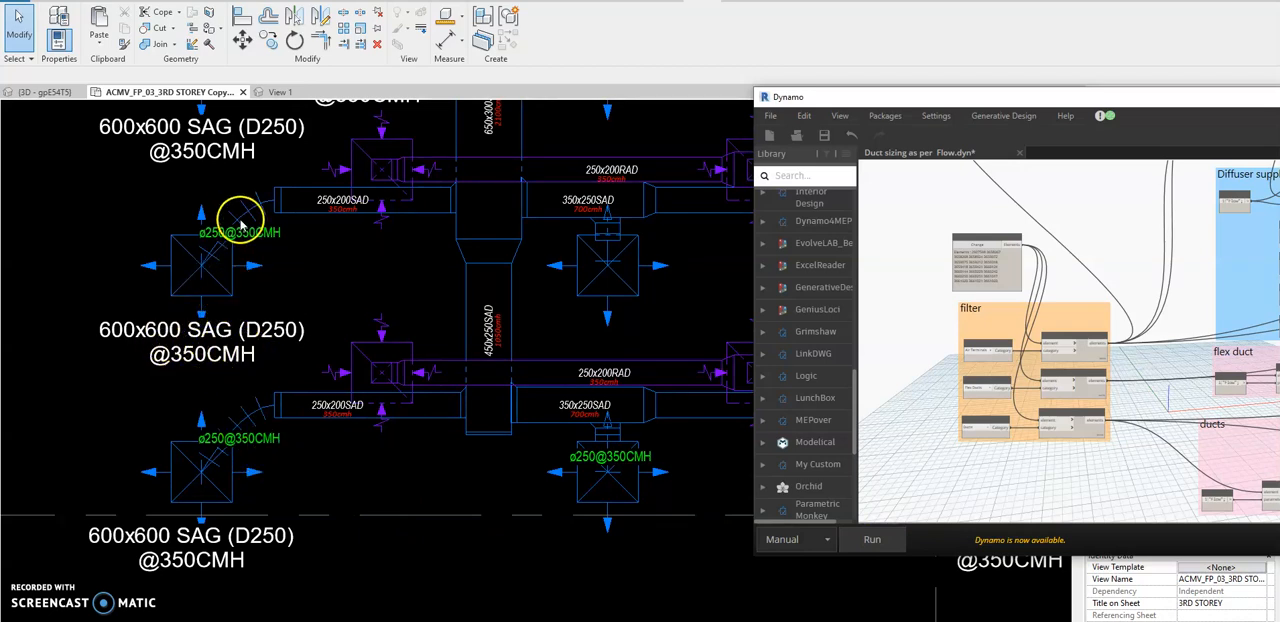
Run the duct sizing graph on the selected VAV-L3 elements and resolve the connectivity error by disconnecting the family from the network.
left_click(874, 540)
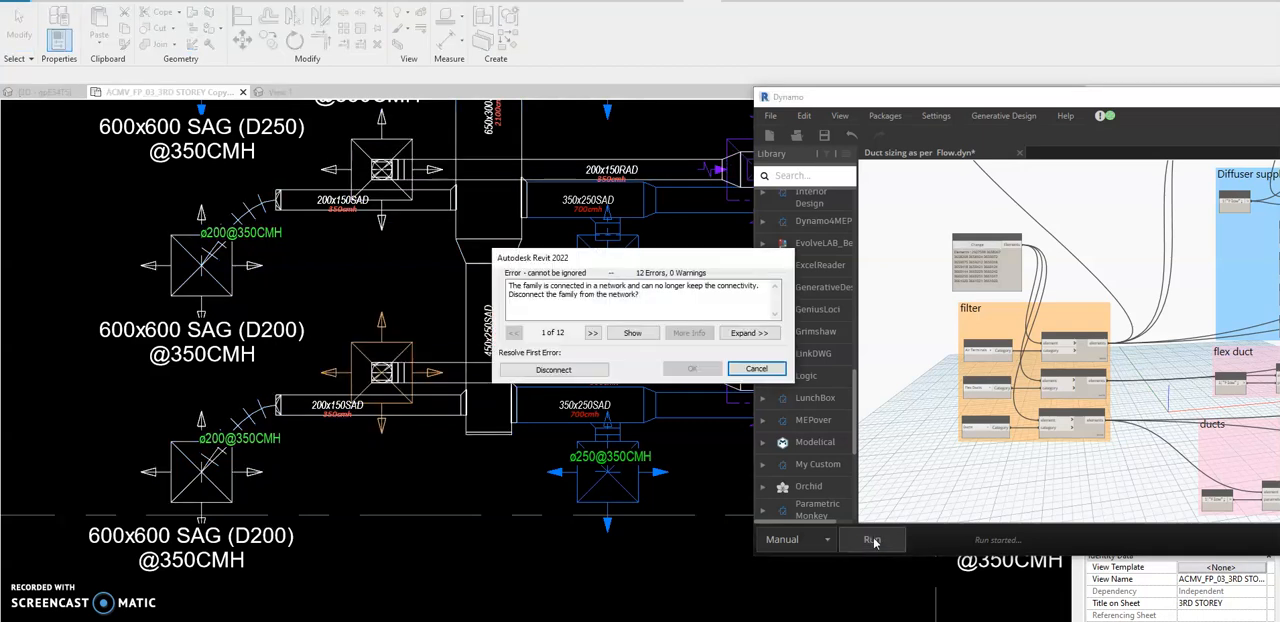
left_click(590, 370)
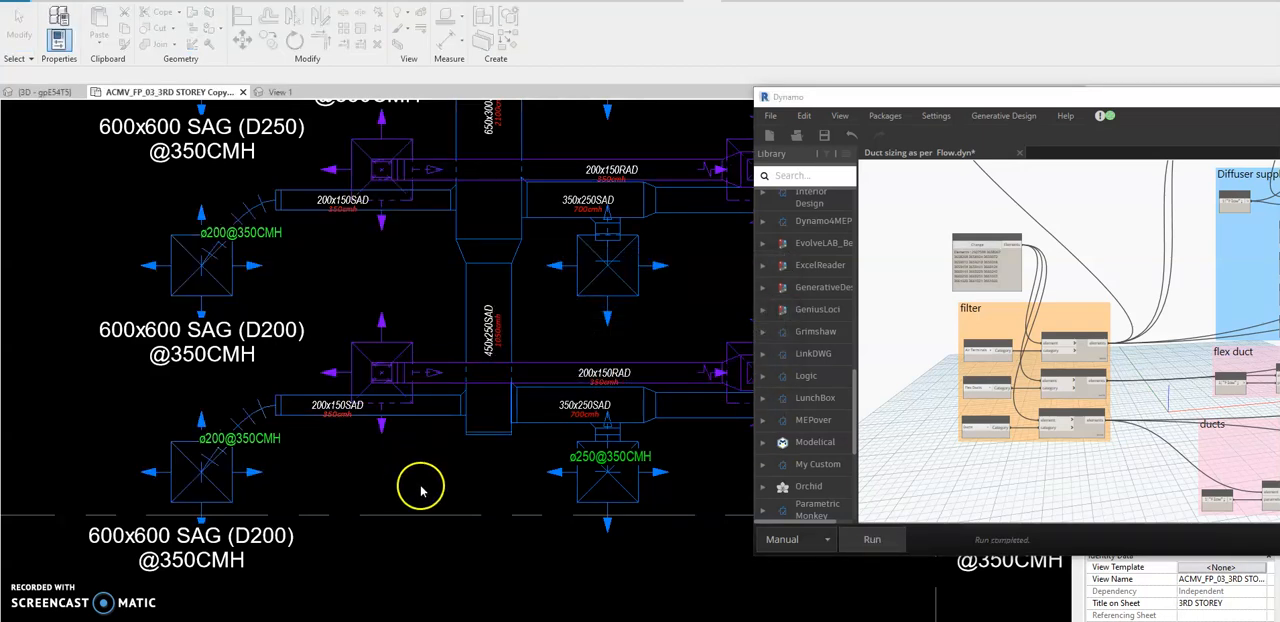
left_click(322, 303)
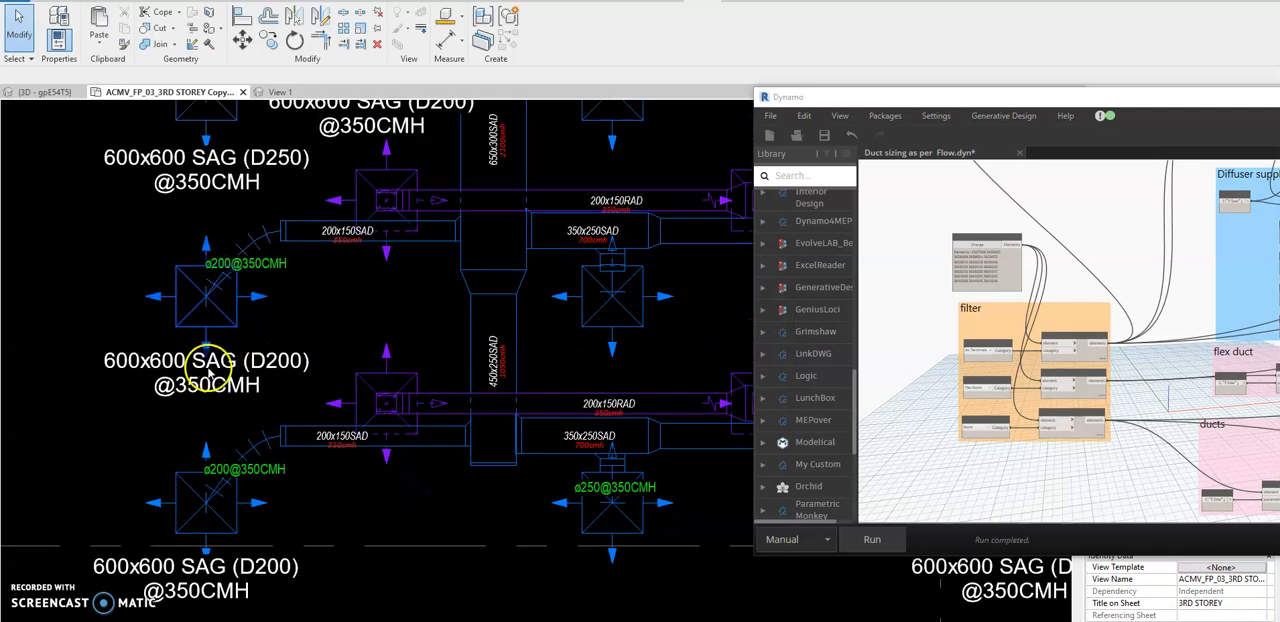
Examine the size tags of the ducts, flex ducts and diffusers at the ends of the two lowest VAV-L3 branches.
scroll(212, 360, "up", 2)
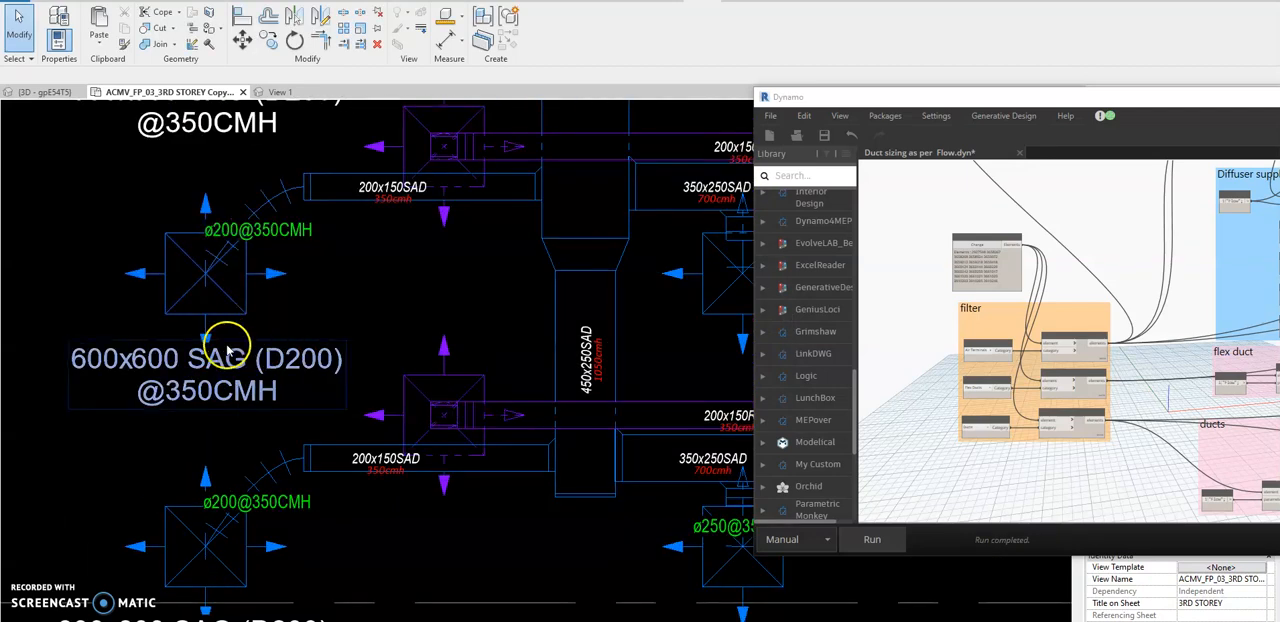
scroll(304, 278, "down", 2)
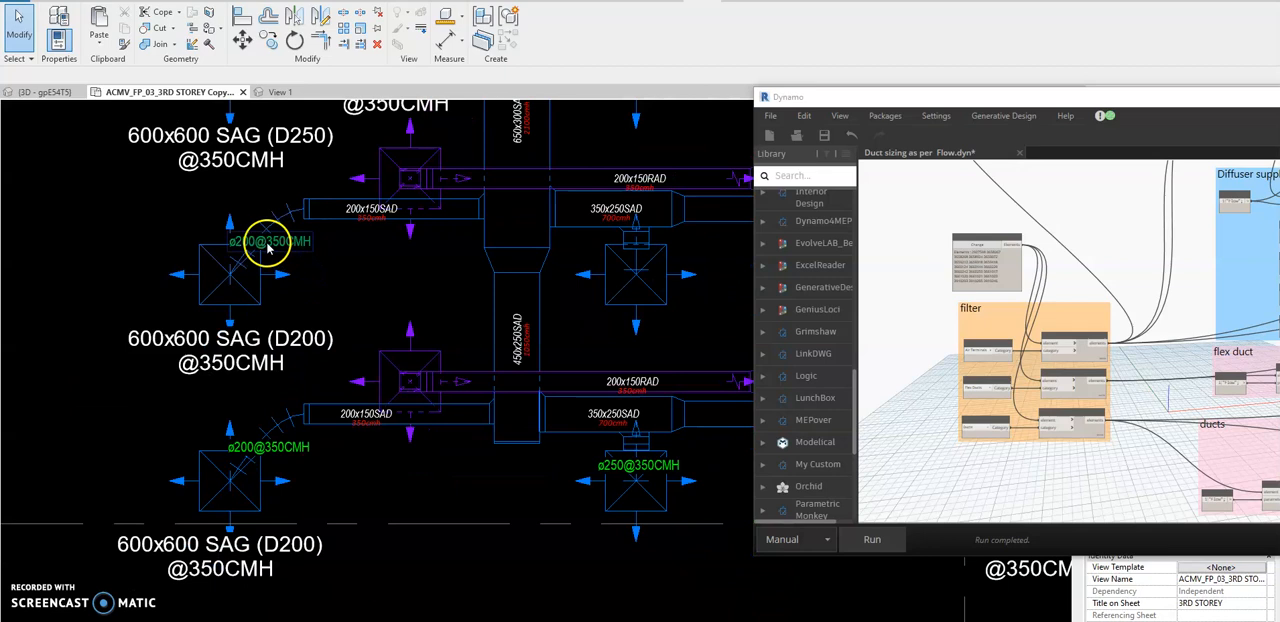
middle_click_drag(370, 288, 315, 288)
scroll(294, 220, "up", 1)
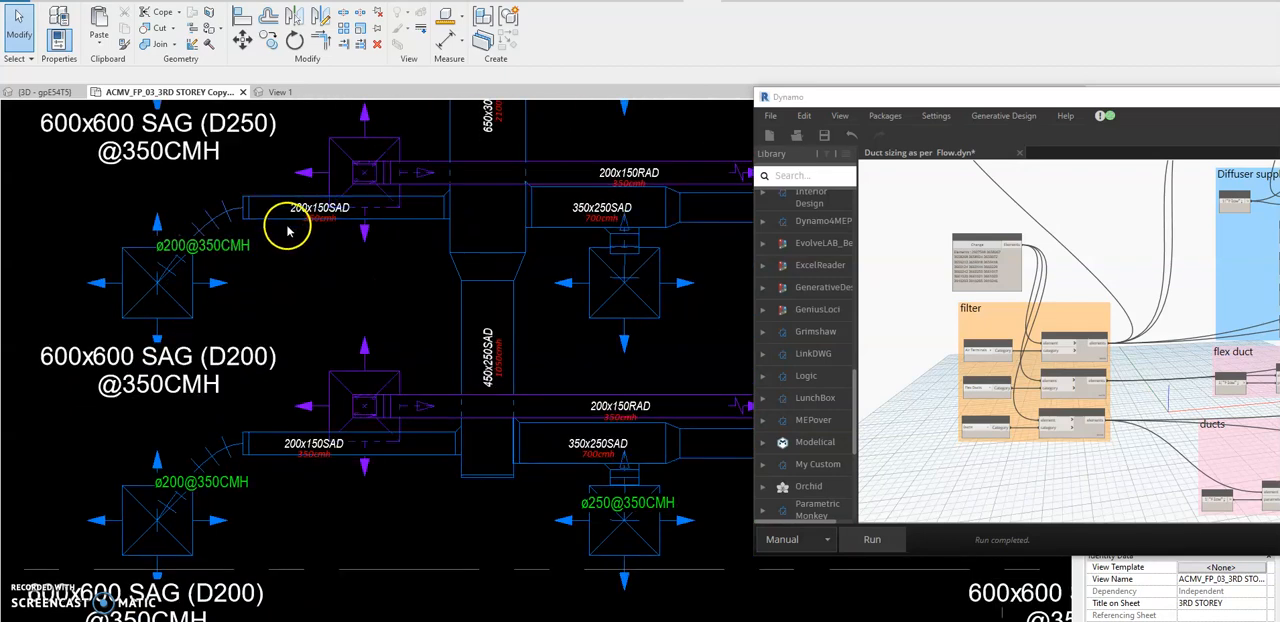
middle_click_drag(310, 285, 313, 276)
scroll(313, 280, "down", 1)
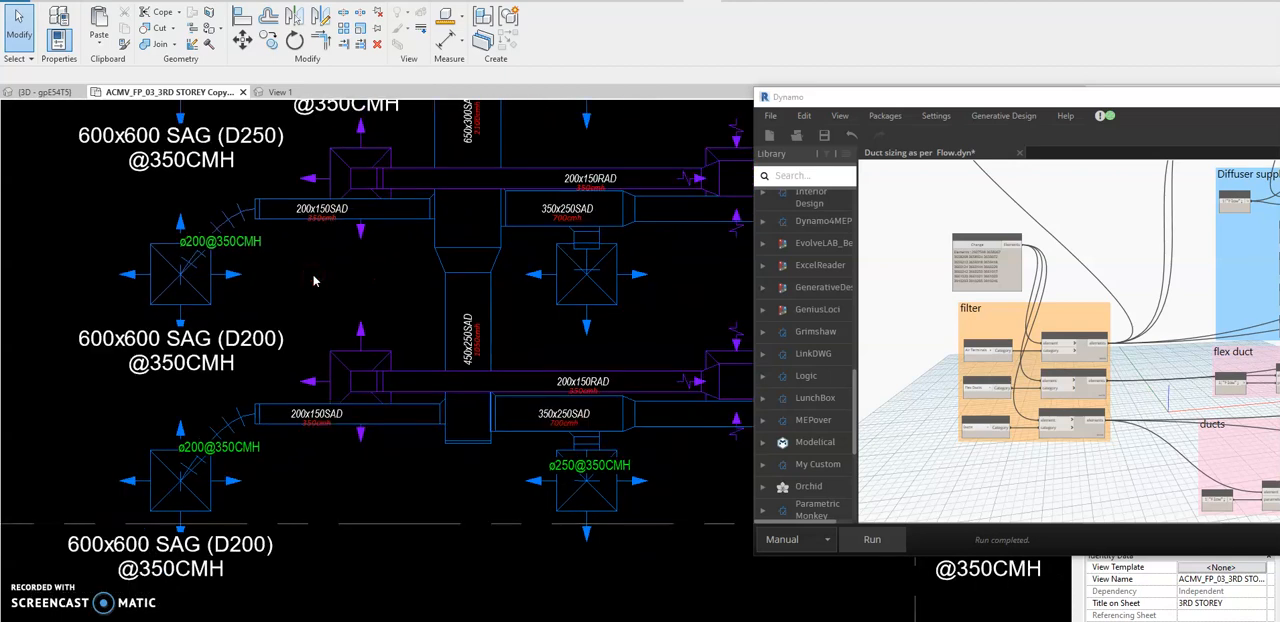
Set CalculatedFlow and ManualFlow to 500 for the four 600x600 SAG (D200) diffusers on the two lowest VAV-L3 branches.
left_click(238, 281)
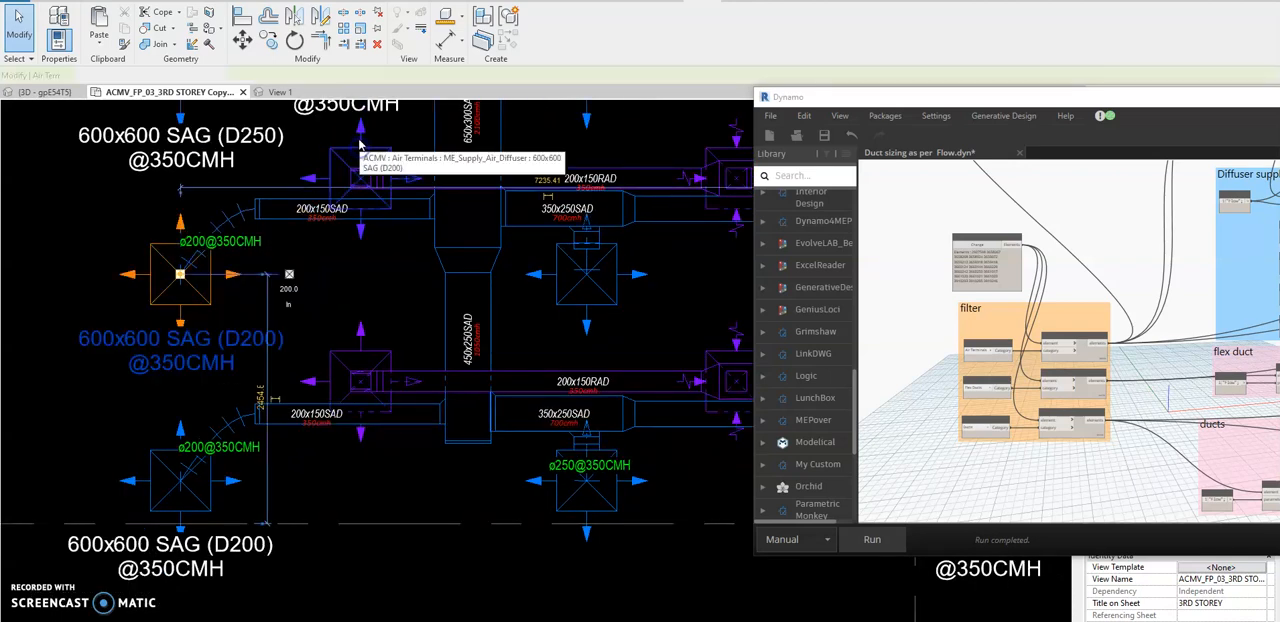
left_click(360, 143, "ctrl")
left_click(362, 331, "ctrl")
left_click(185, 425, "ctrl")
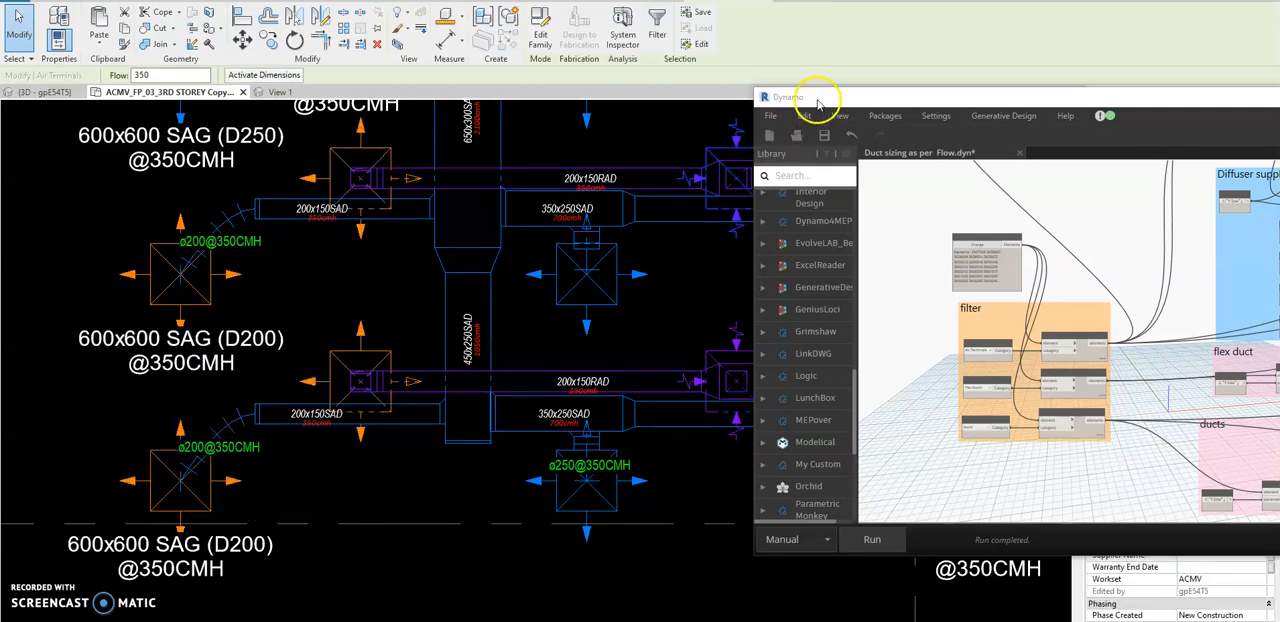
left_click_drag(819, 101, 1279, 140)
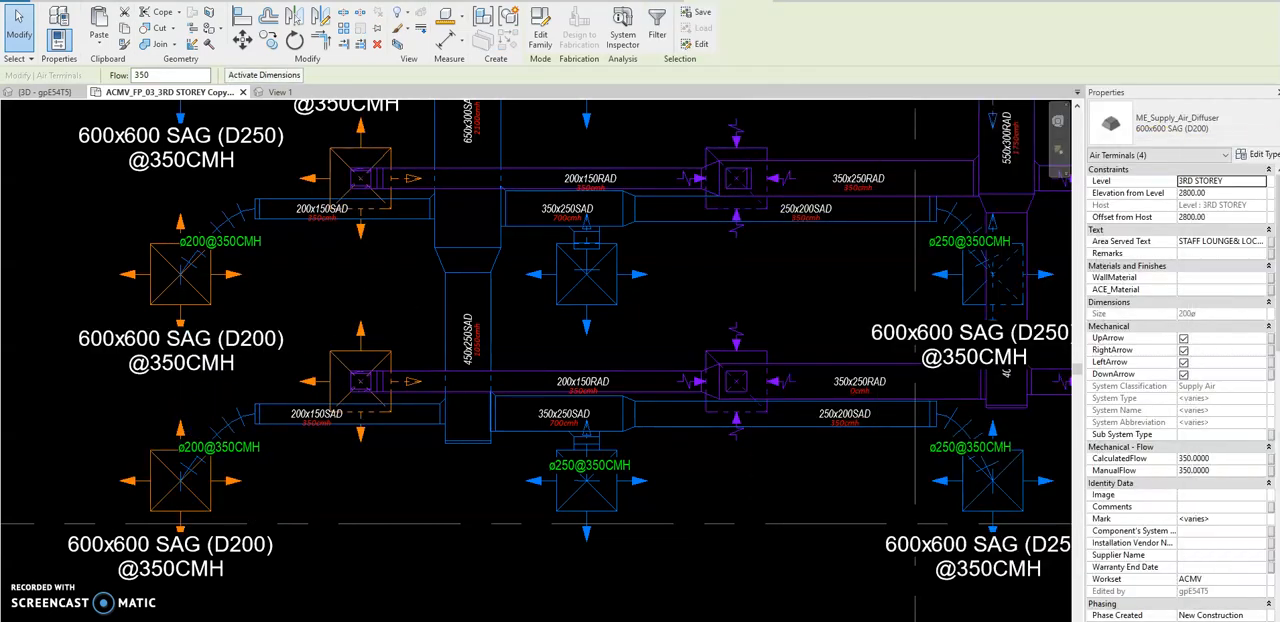
left_click(1220, 458)
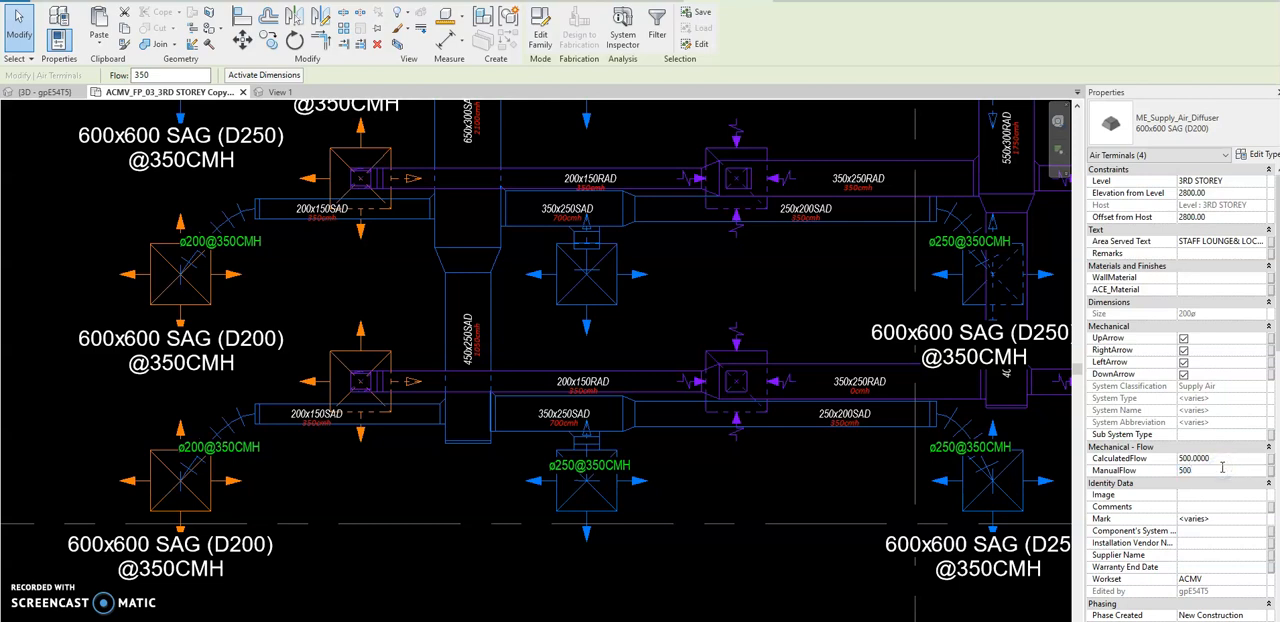
left_click(866, 517)
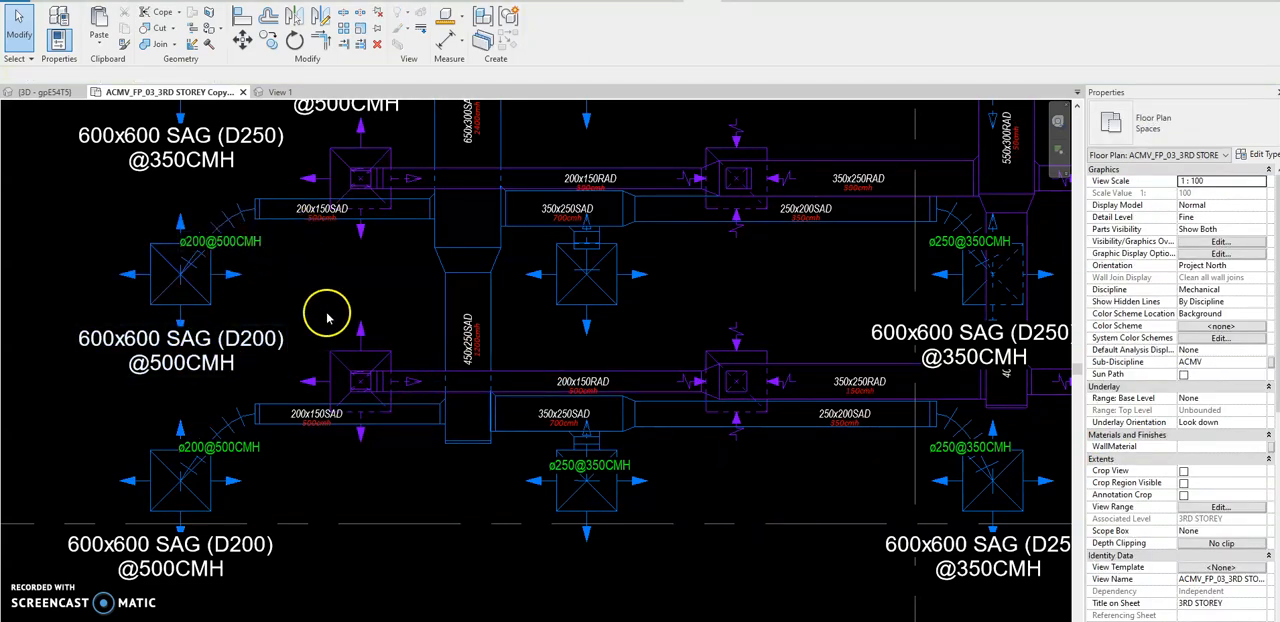
Check the handwritten flow-to-size table in the photo viewer and return to the Revit floor plan.
left_click(868, 620)
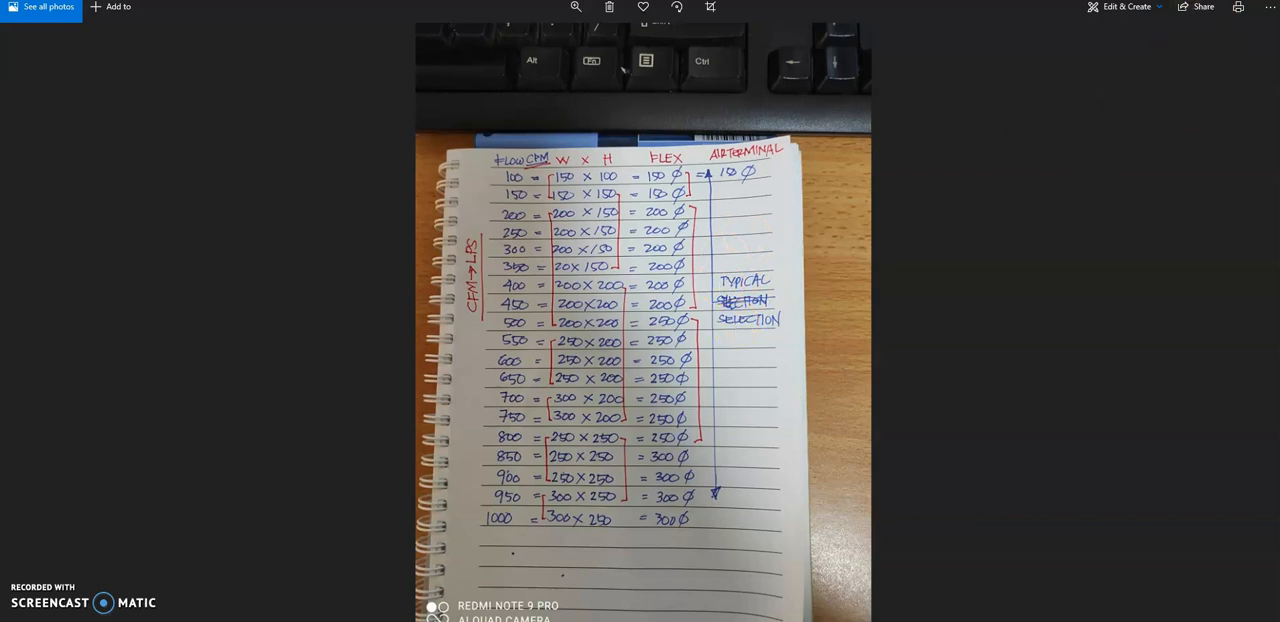
left_click(1209, 1)
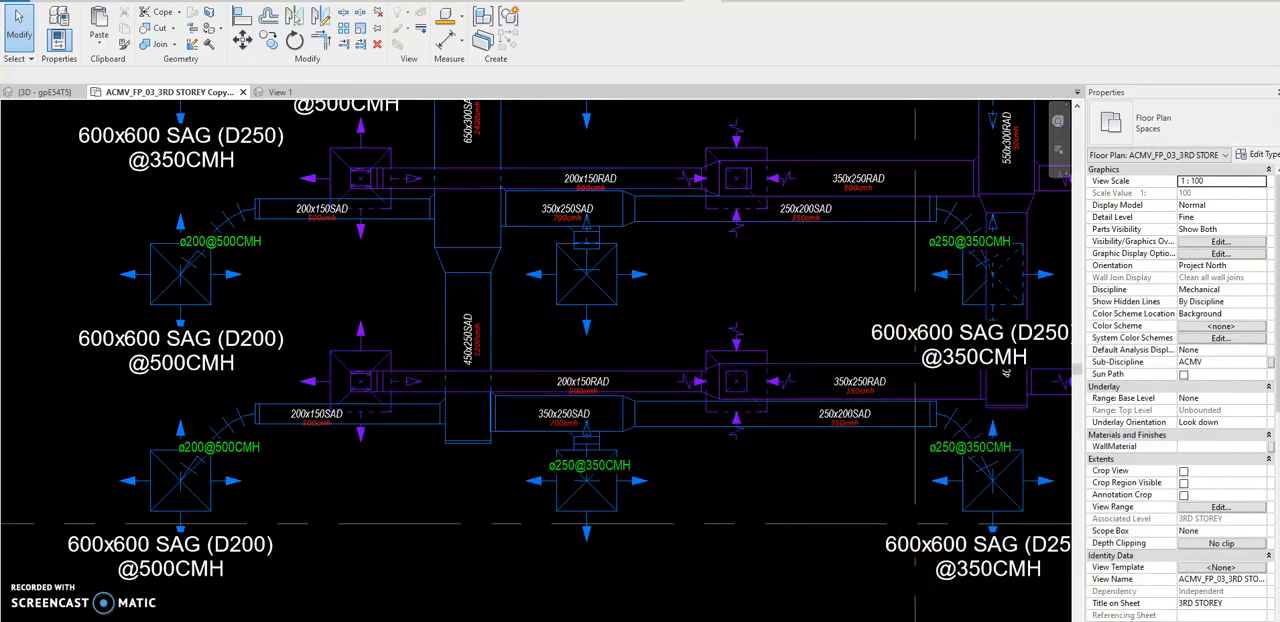
Select the two lowest VAV-L3 branches with a crossing window as the graph input and run the duct sizing graph on them.
left_click_drag(834, 123, 70, 571)
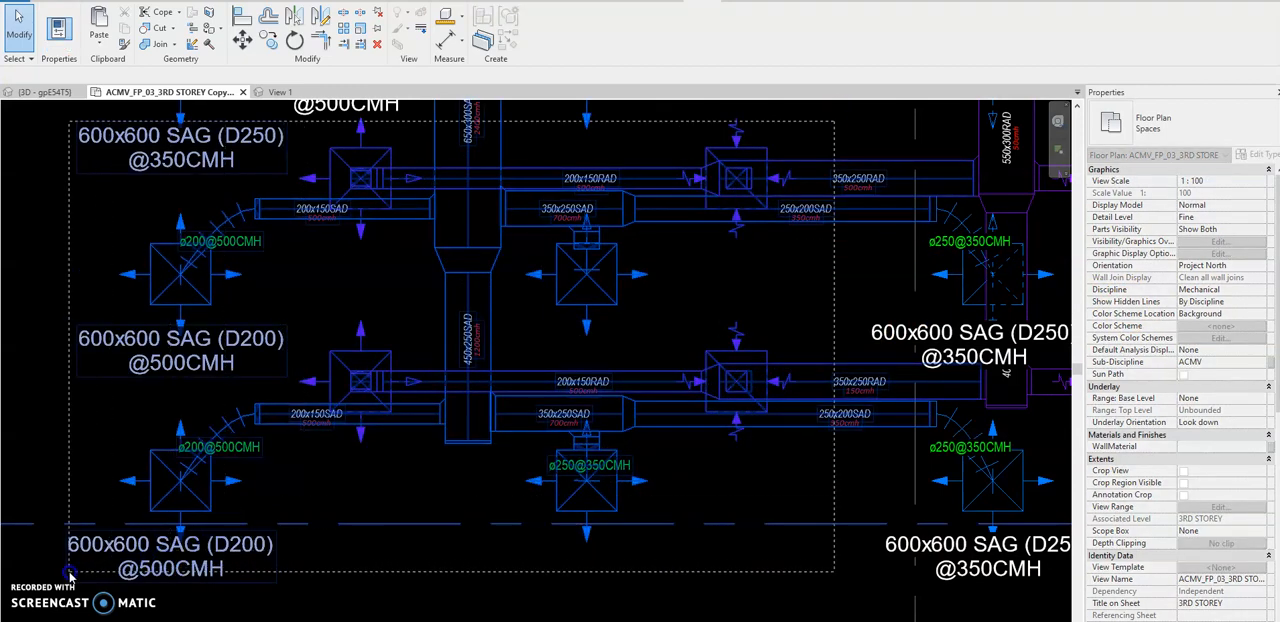
key("Escape")
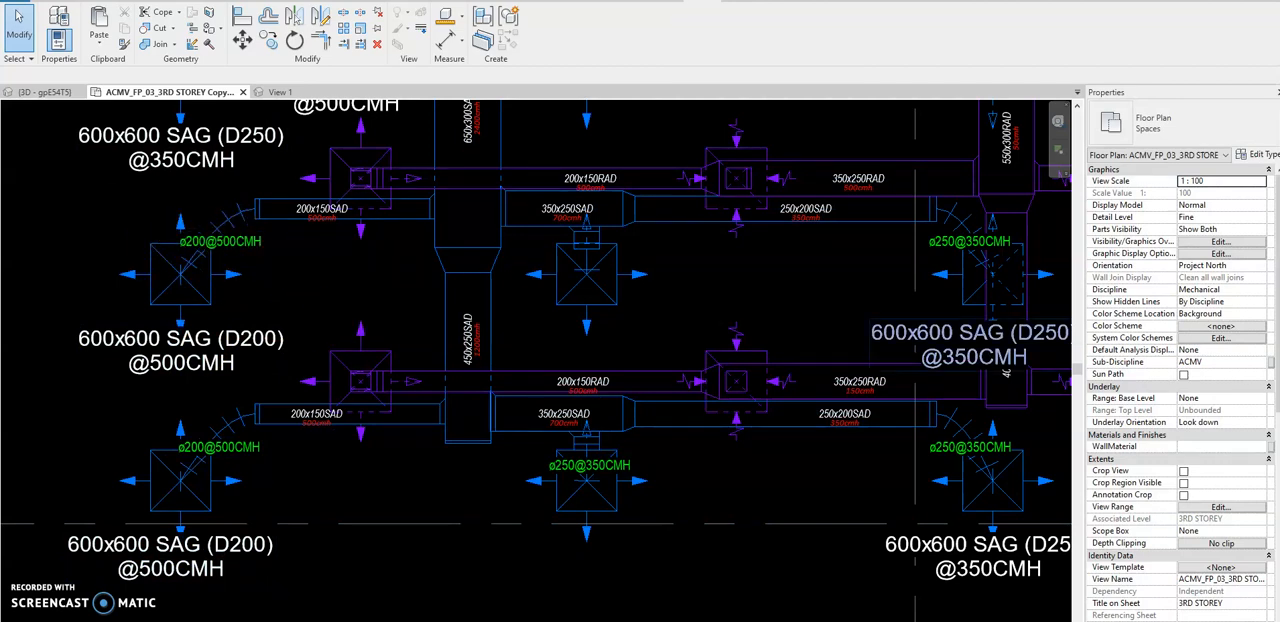
left_click_drag(1279, 190, 1082, 86)
left_click(962, 526)
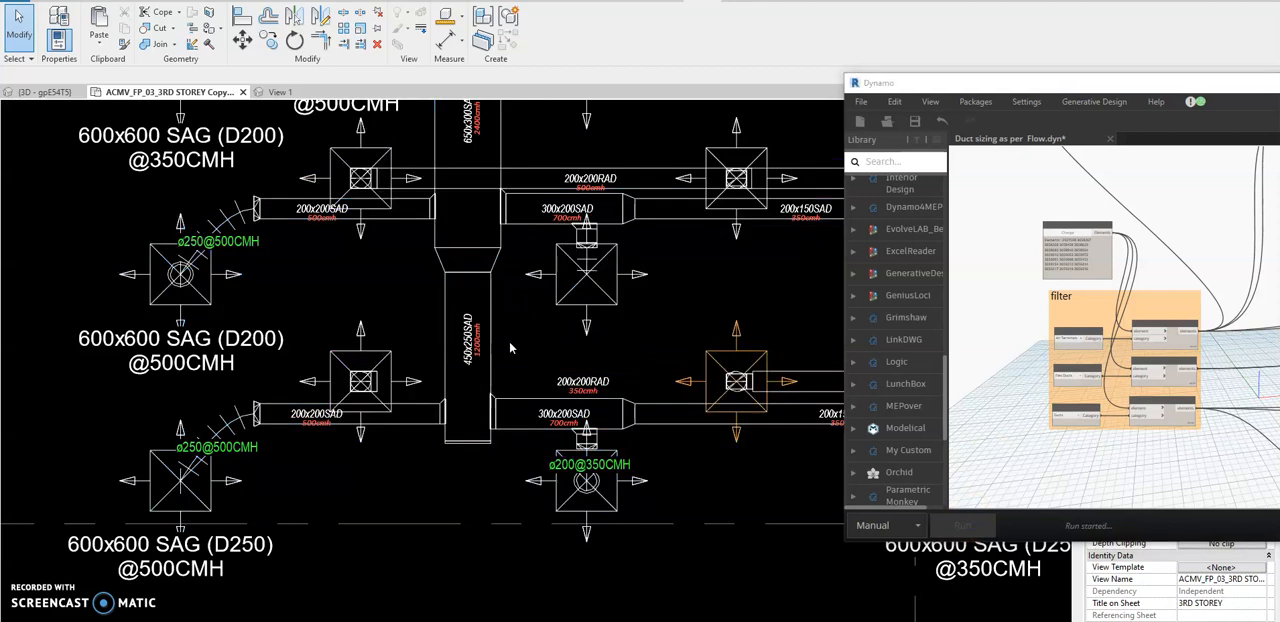
left_click(545, 368)
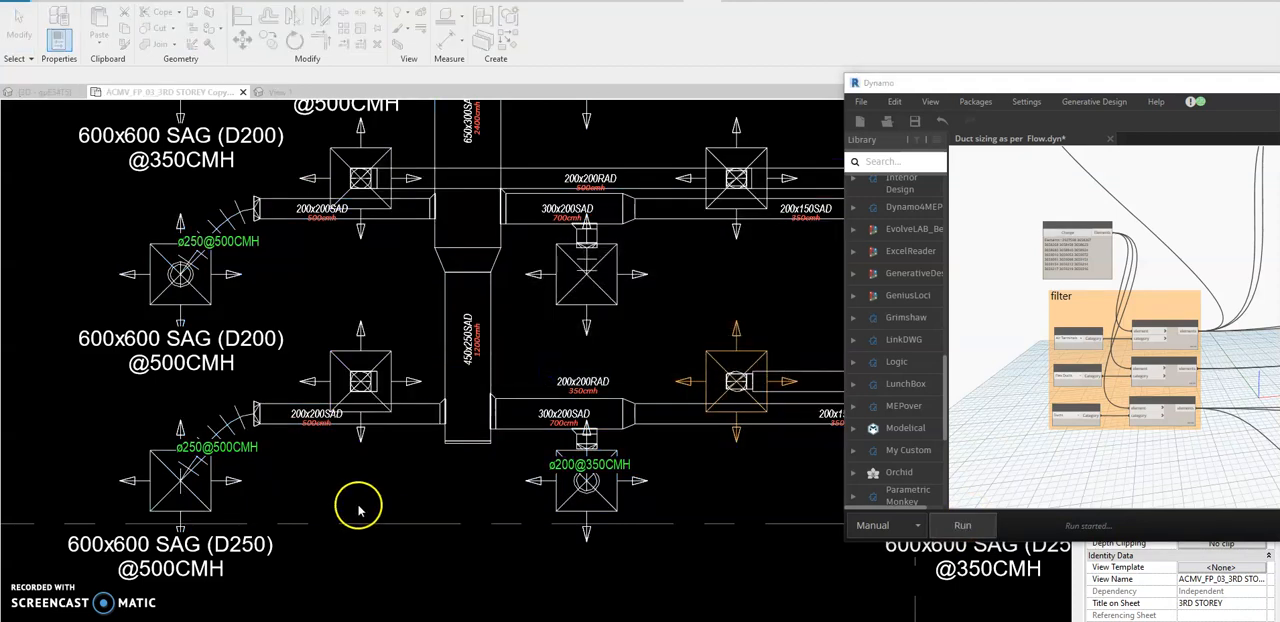
Examine the duct, flex duct and diffuser sizes along the two lowest VAV-L3 branches against their flows.
scroll(285, 255, "up", 1)
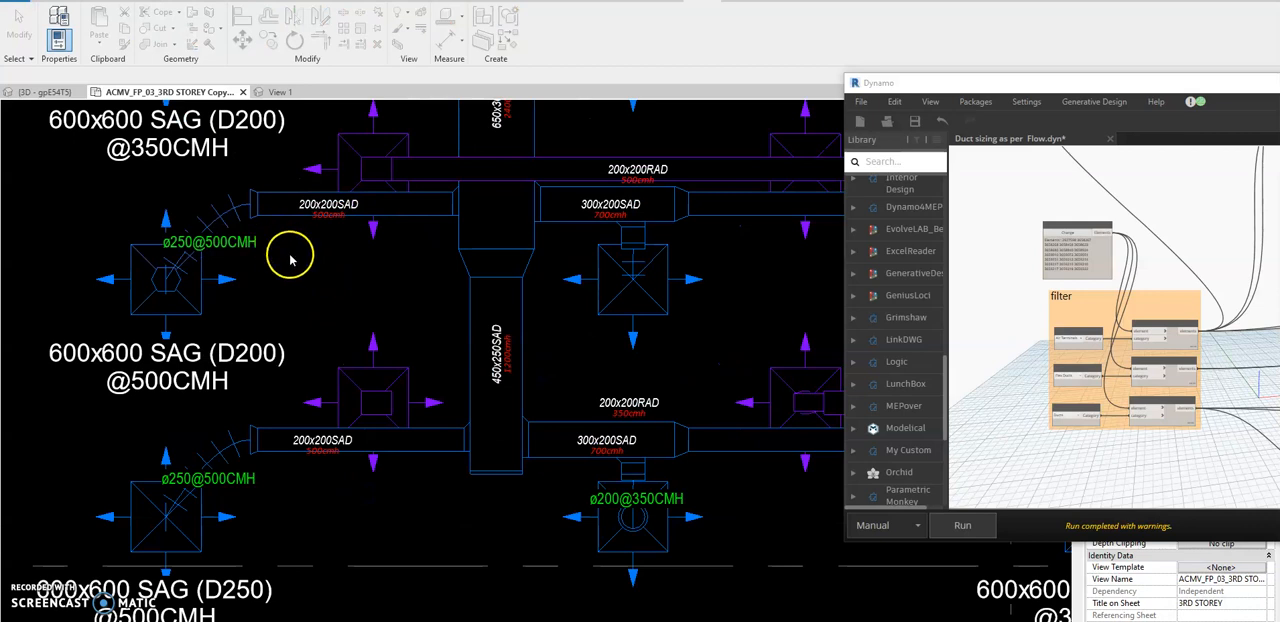
scroll(300, 235, "up", 1)
left_click(298, 225)
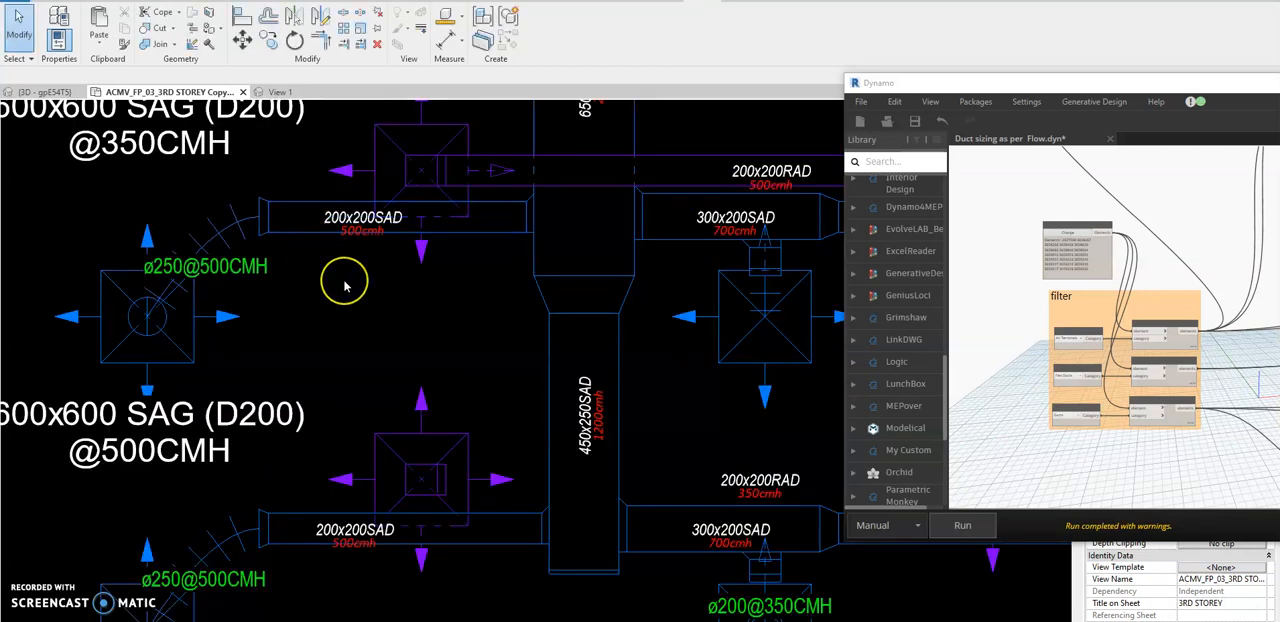
scroll(343, 282, "down", 1)
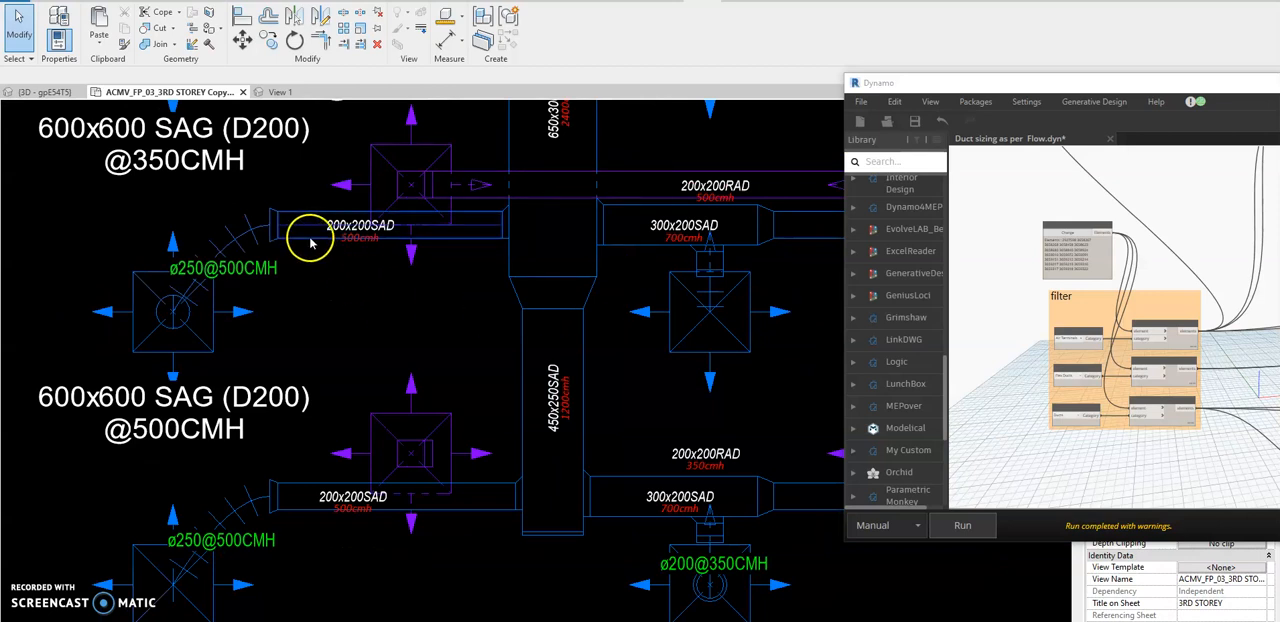
scroll(240, 236, "up", 1)
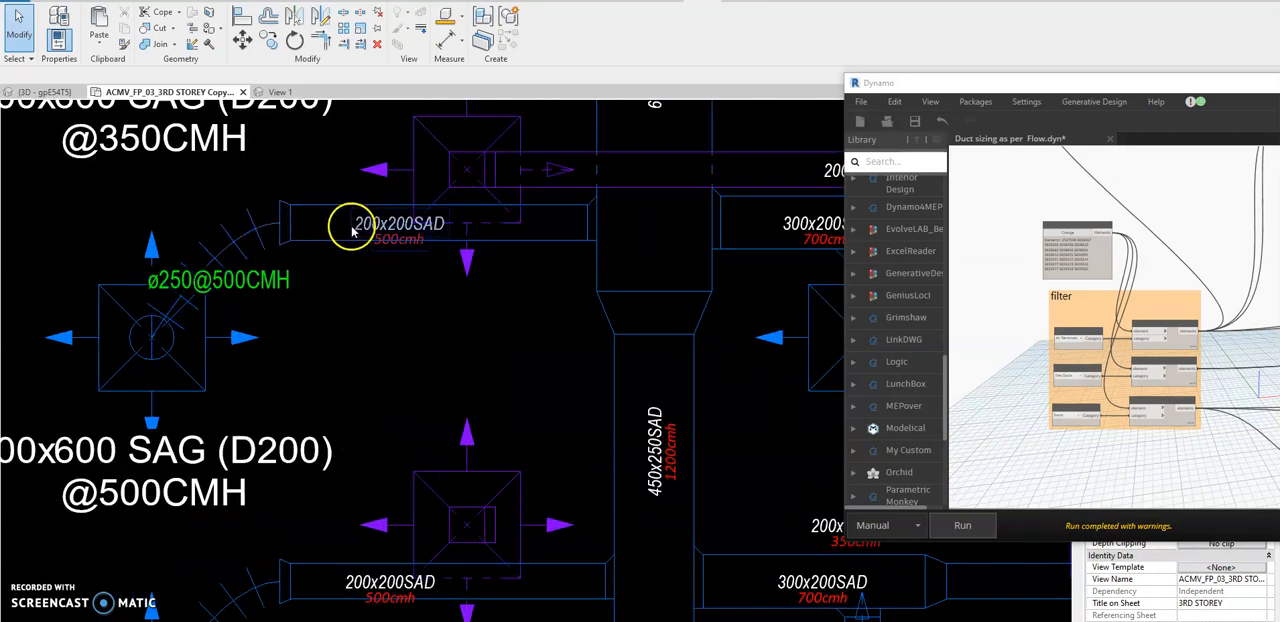
scroll(400, 280, "down", 3)
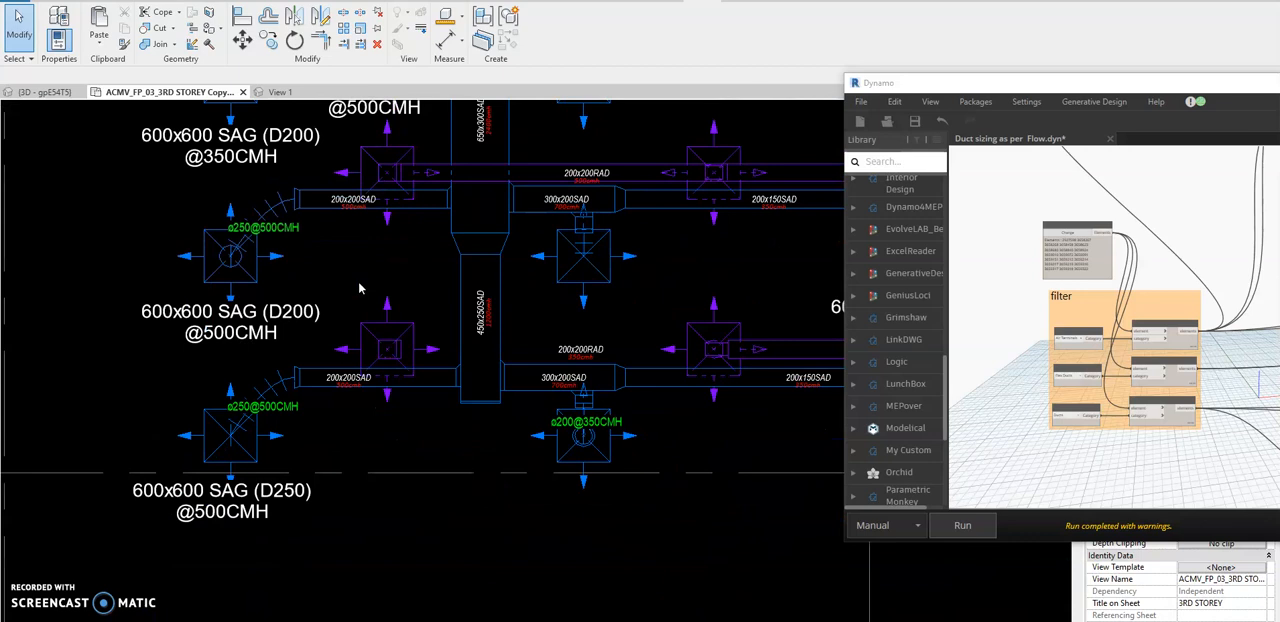
scroll(360, 284, "down", 1)
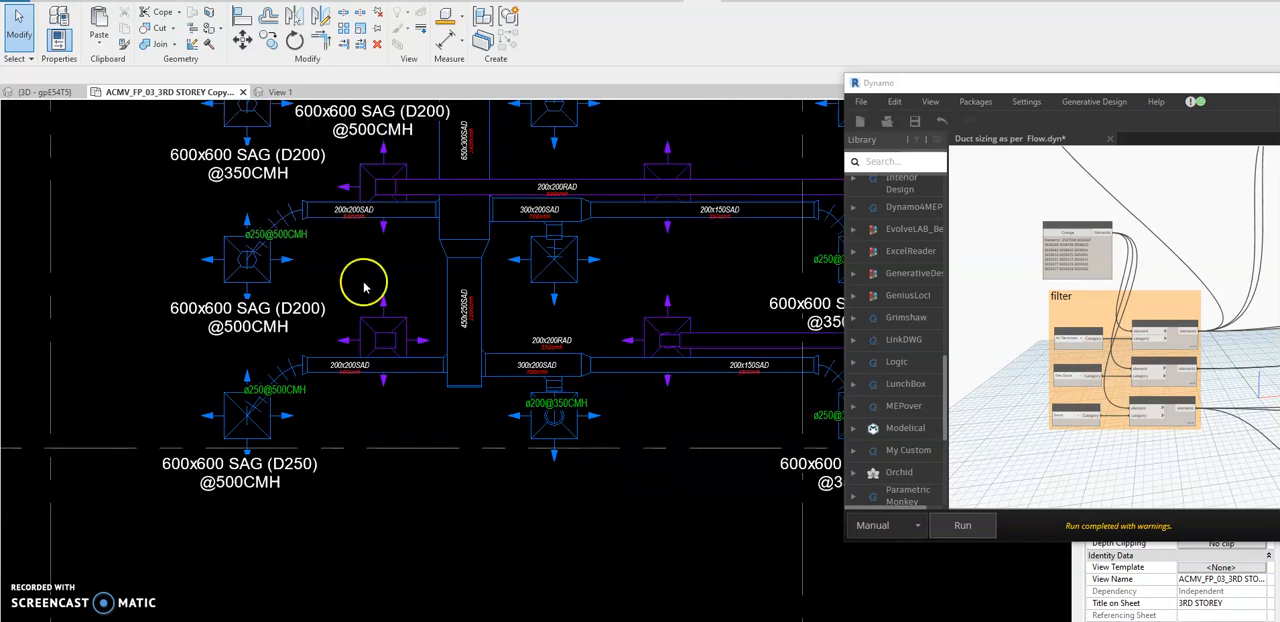
middle_click_drag(594, 294, 508, 303)
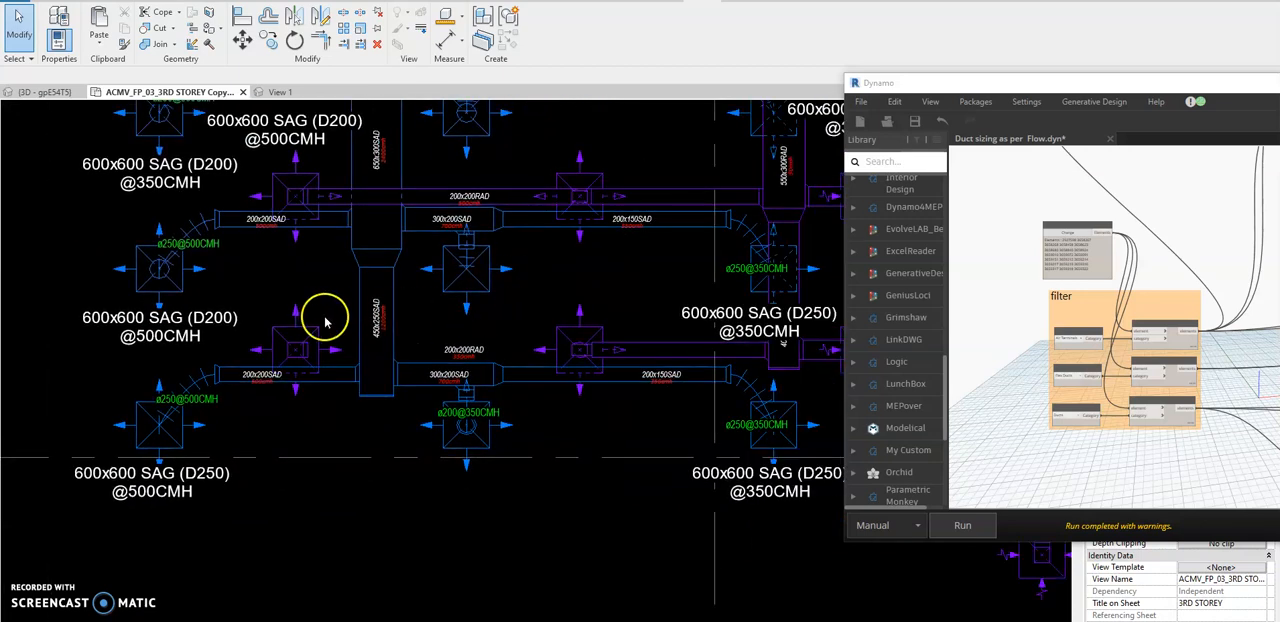
scroll(325, 321, "up", 1)
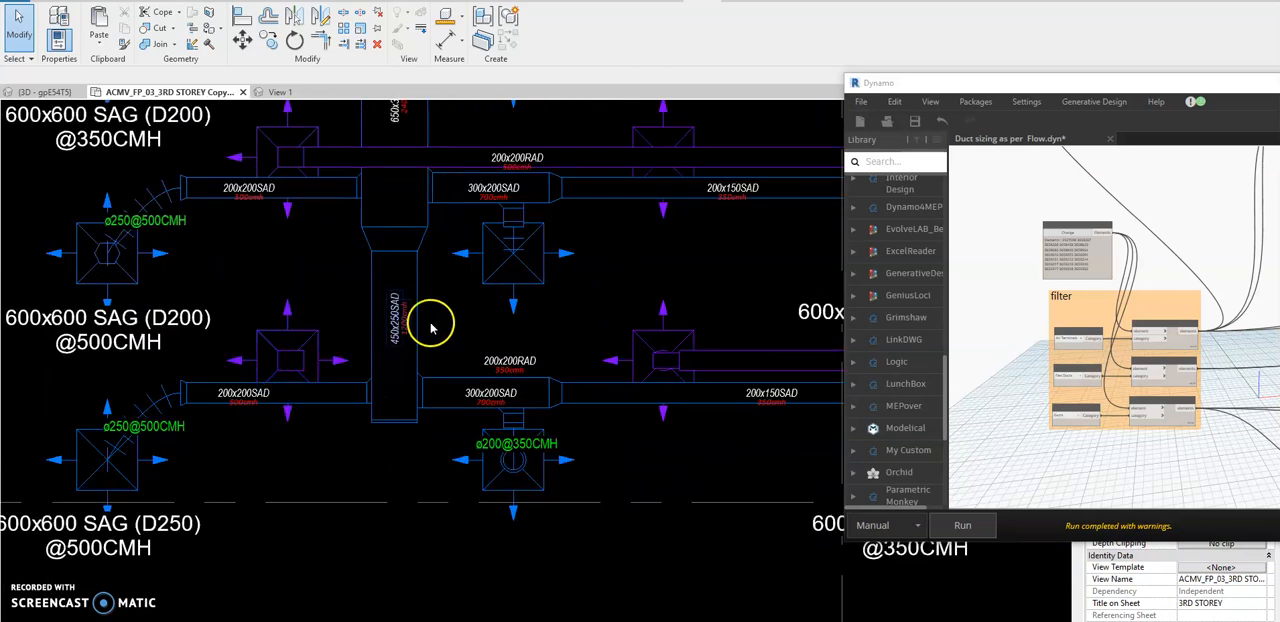
Extend the lowest branch's 200x200 return air duct from the middle diffuser to the diffuser beside the main supply duct.
left_click(684, 366)
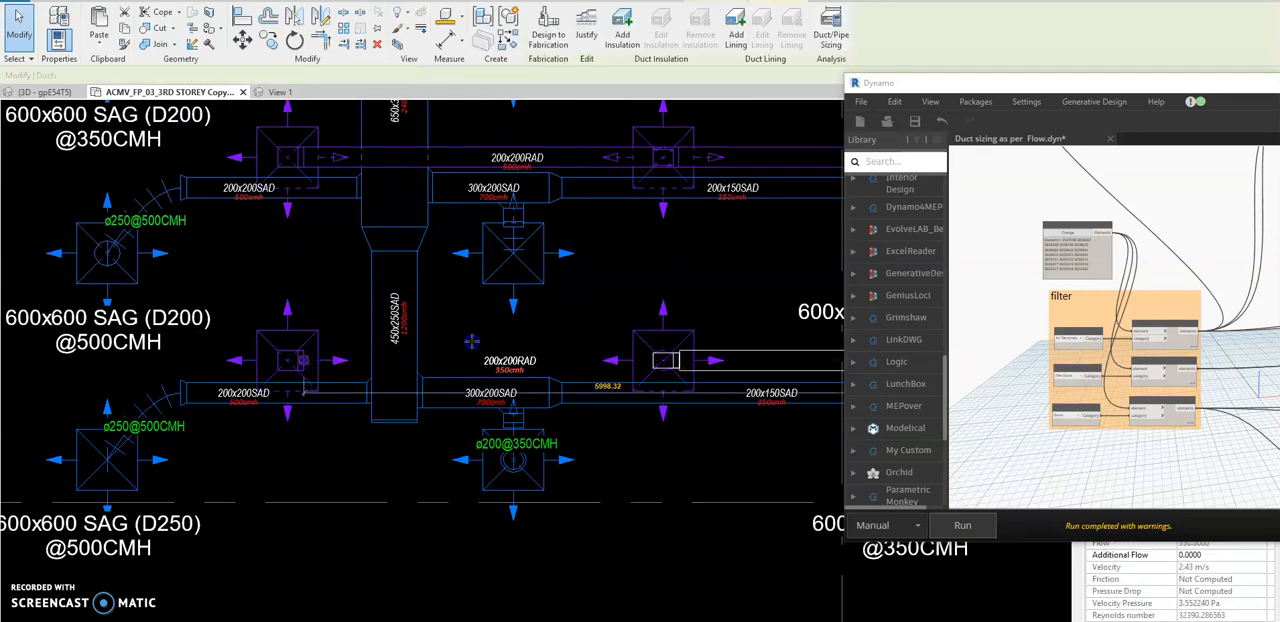
left_click(506, 316)
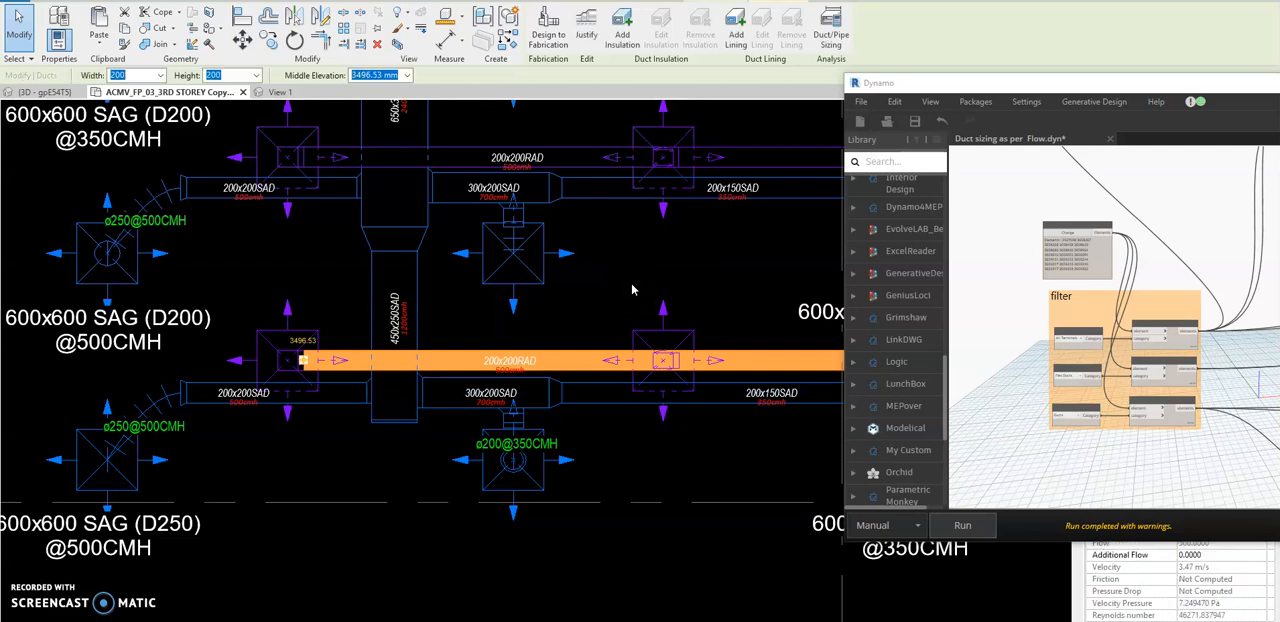
left_click(632, 285)
Undo the return duct extension, the last duct sizing run and the 500 flow change on the four diffusers.
scroll(706, 334, "up", 1)
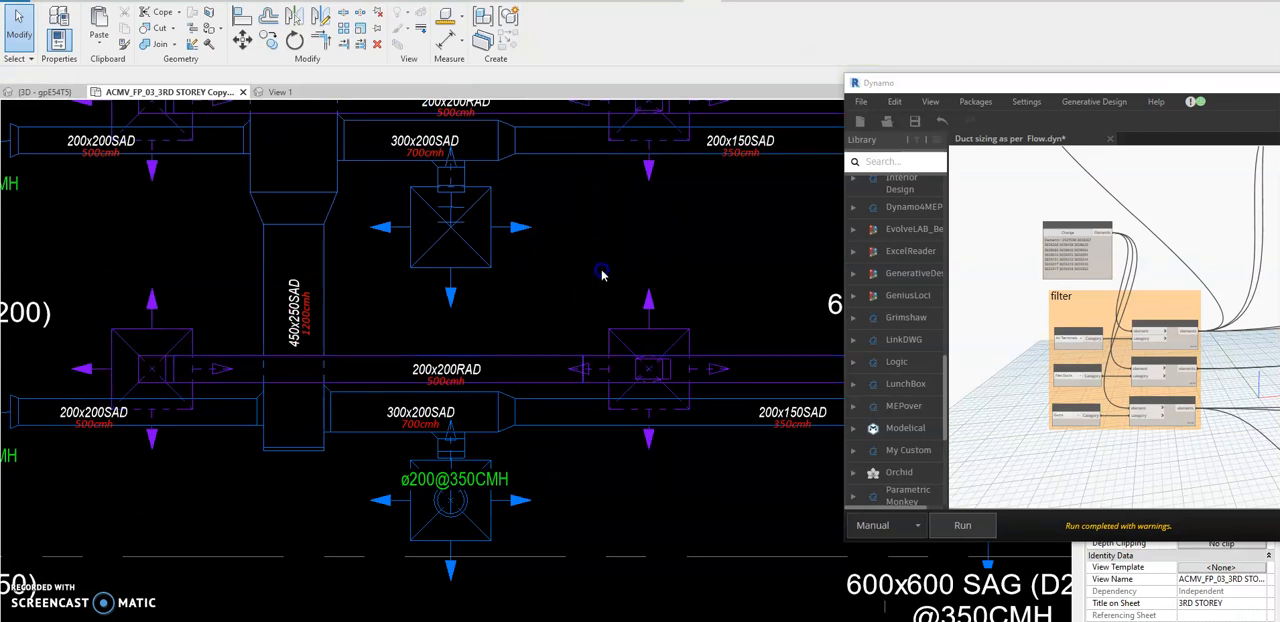
scroll(601, 275, "down", 3)
middle_click_drag(329, 386, 359, 390)
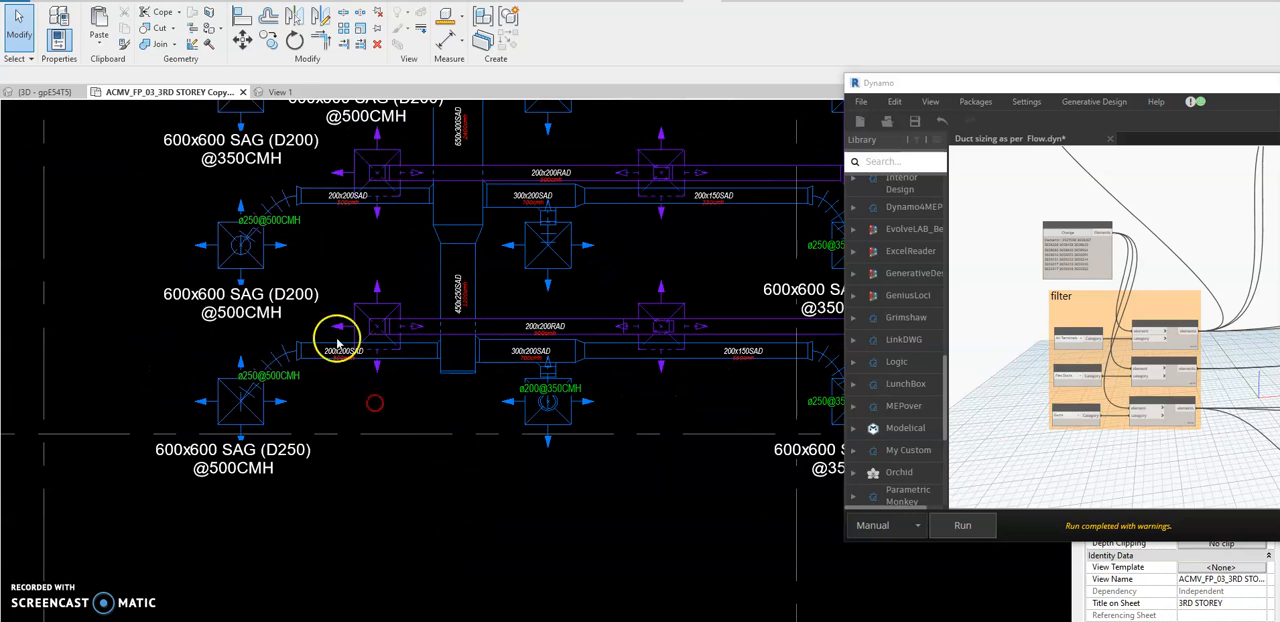
middle_click_drag(337, 343, 346, 373)
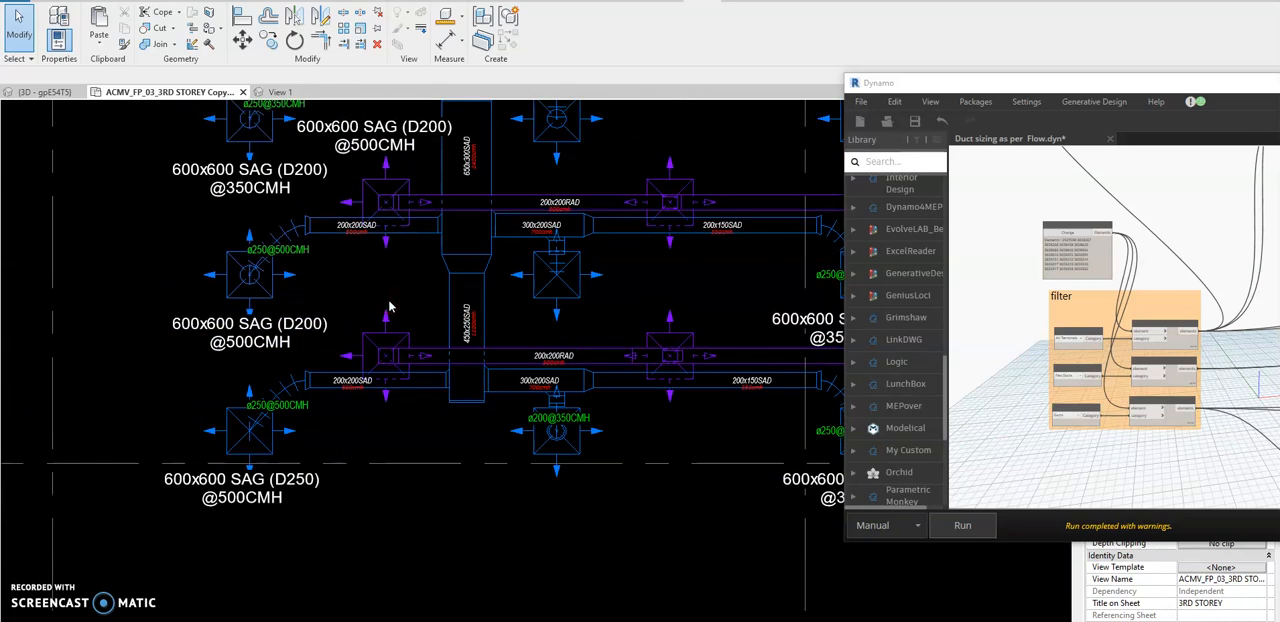
middle_click_drag(391, 303, 360, 320)
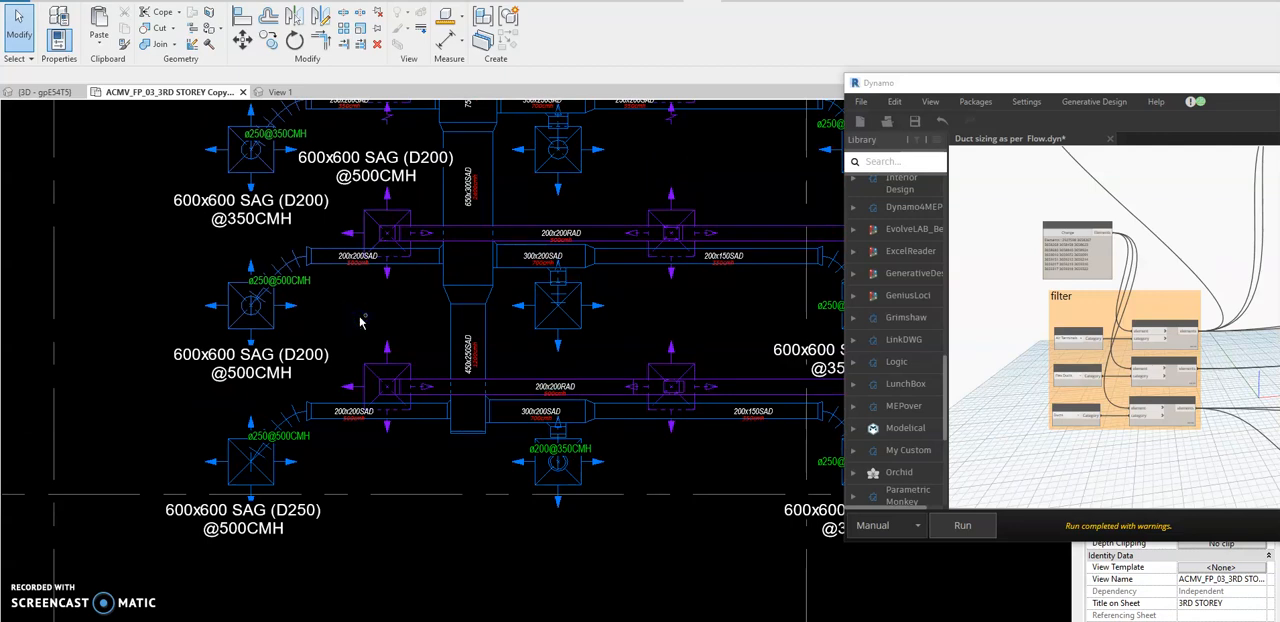
scroll(361, 323, "up", 2)
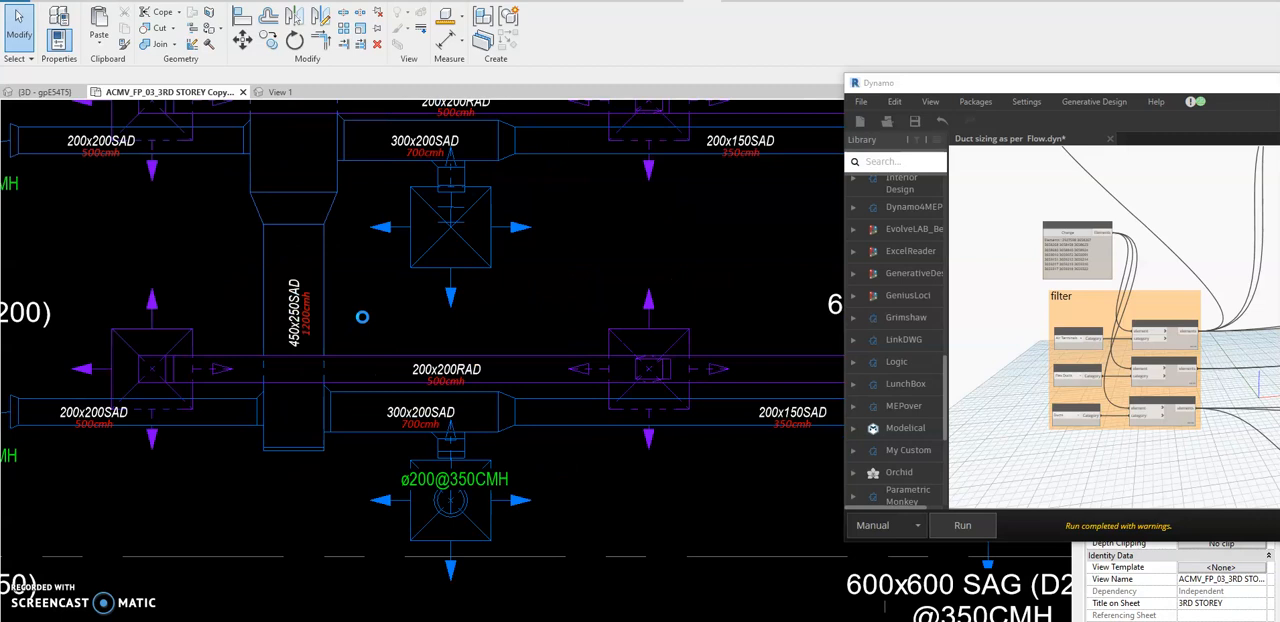
left_click(365, 315)
key("ctrl+z")
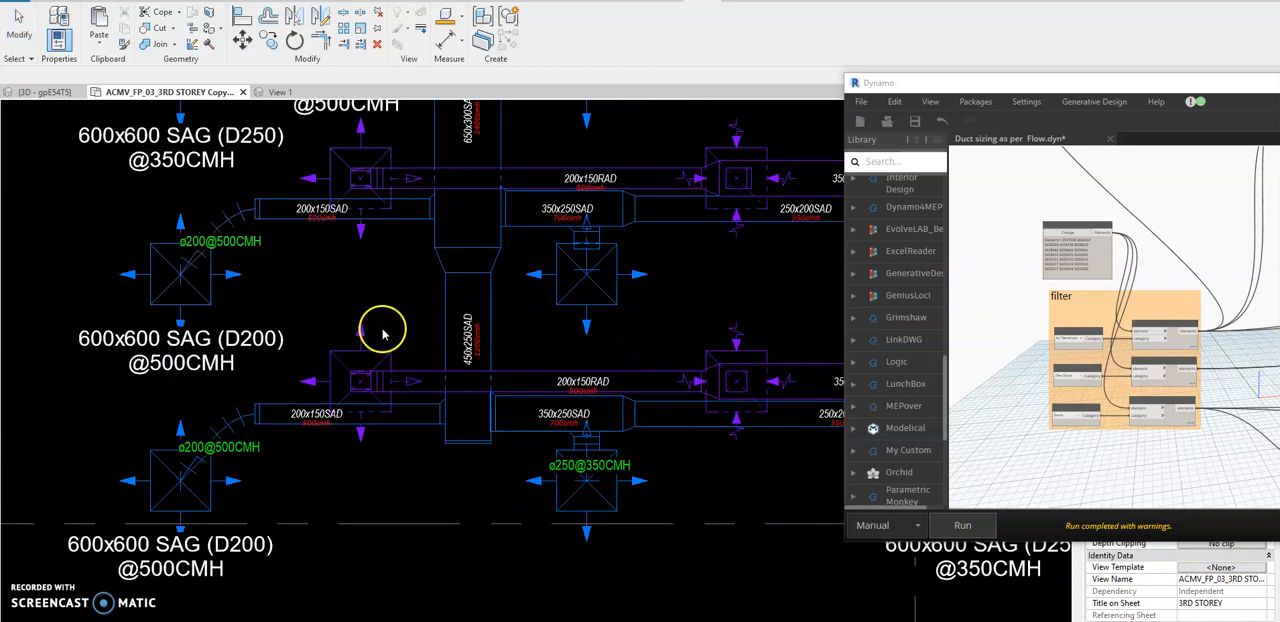
scroll(345, 340, "down", 2)
key("Escape")
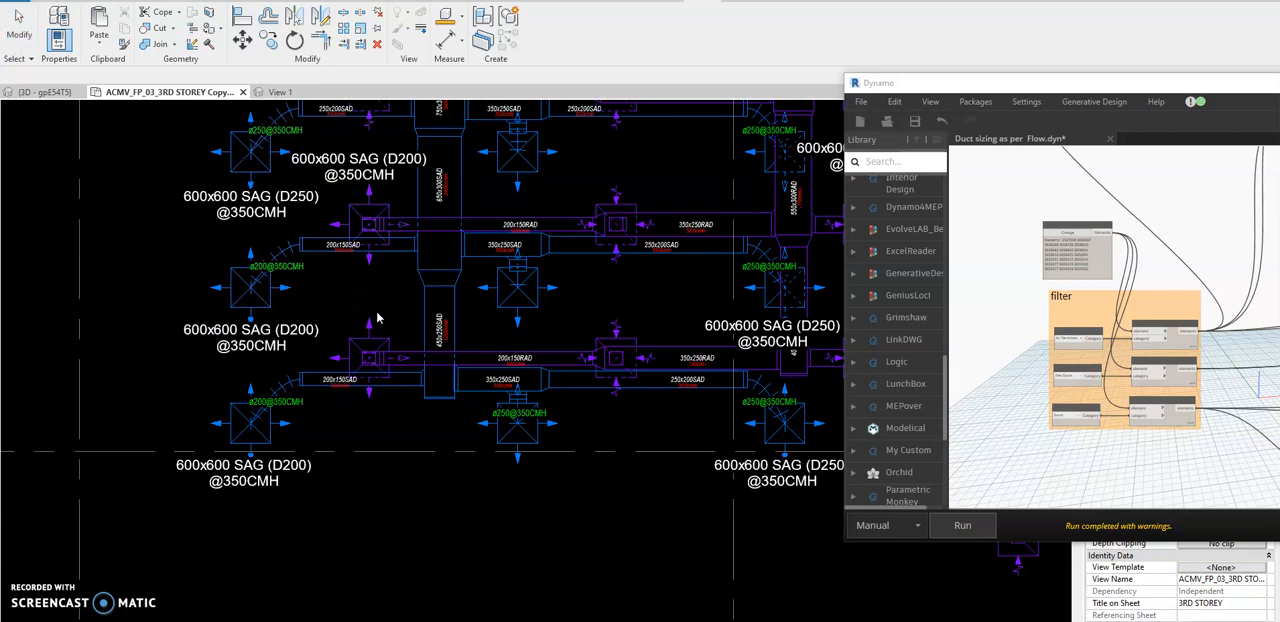
Review the handwritten table of duct, flex duct and air terminal sizes by flow beside the VAV-L3 branches.
scroll(375, 318, "down", 2)
middle_click_drag(520, 312, 462, 345)
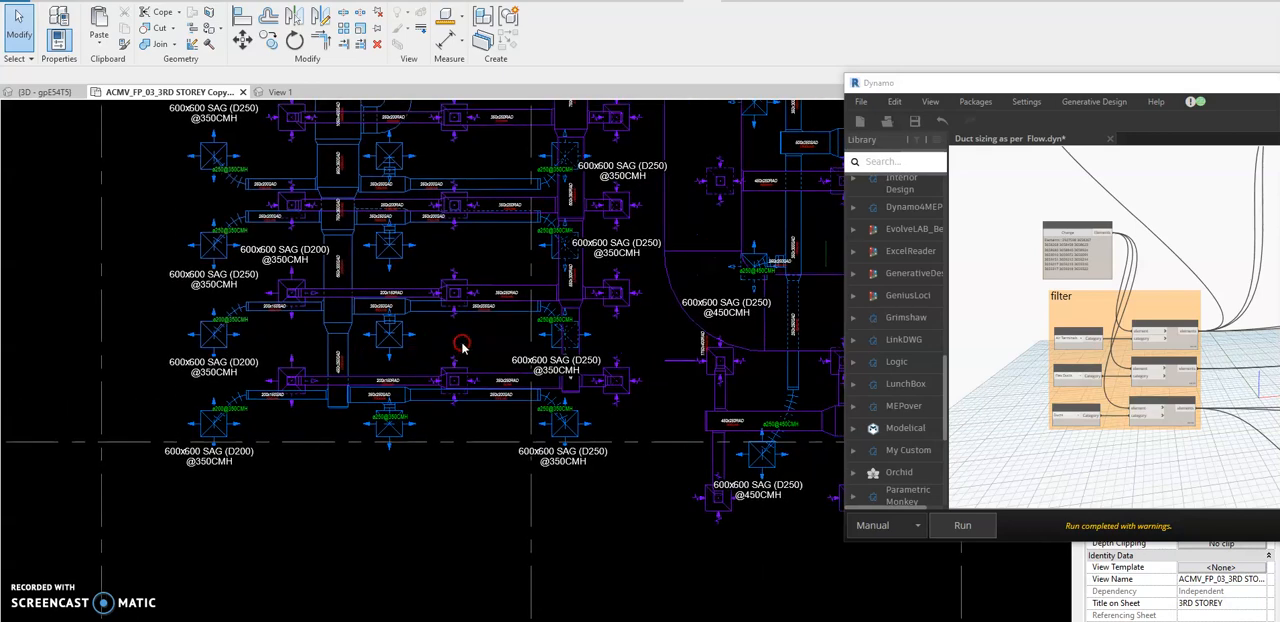
scroll(410, 305, "up", 2)
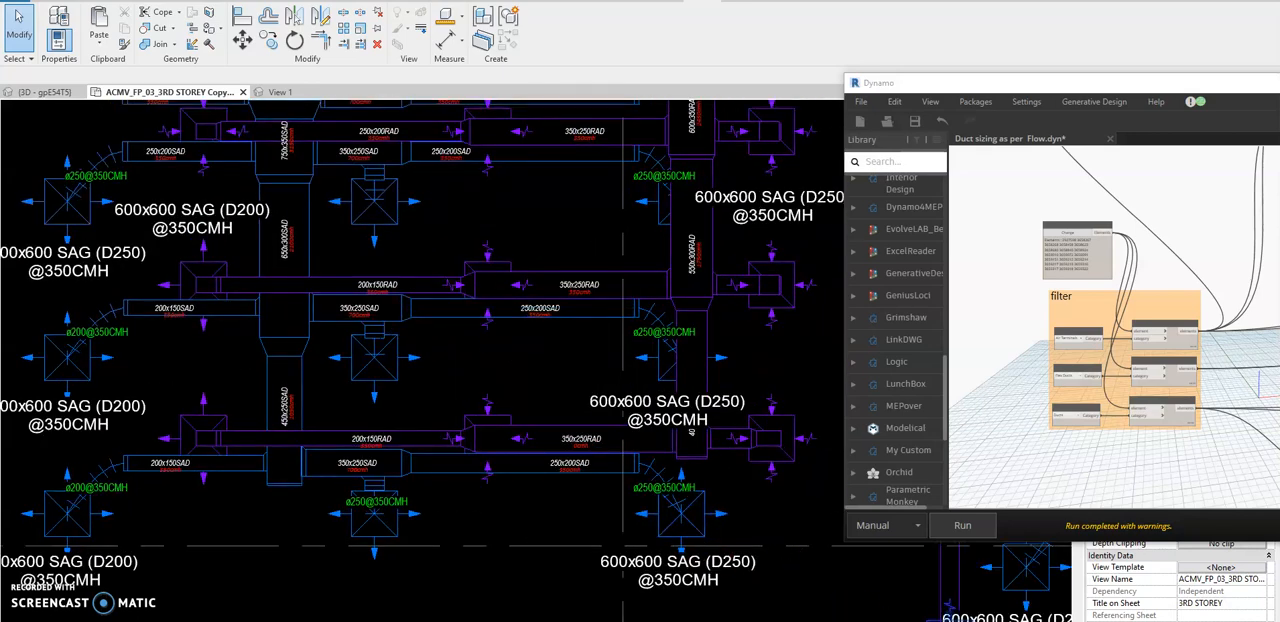
left_click(726, 620)
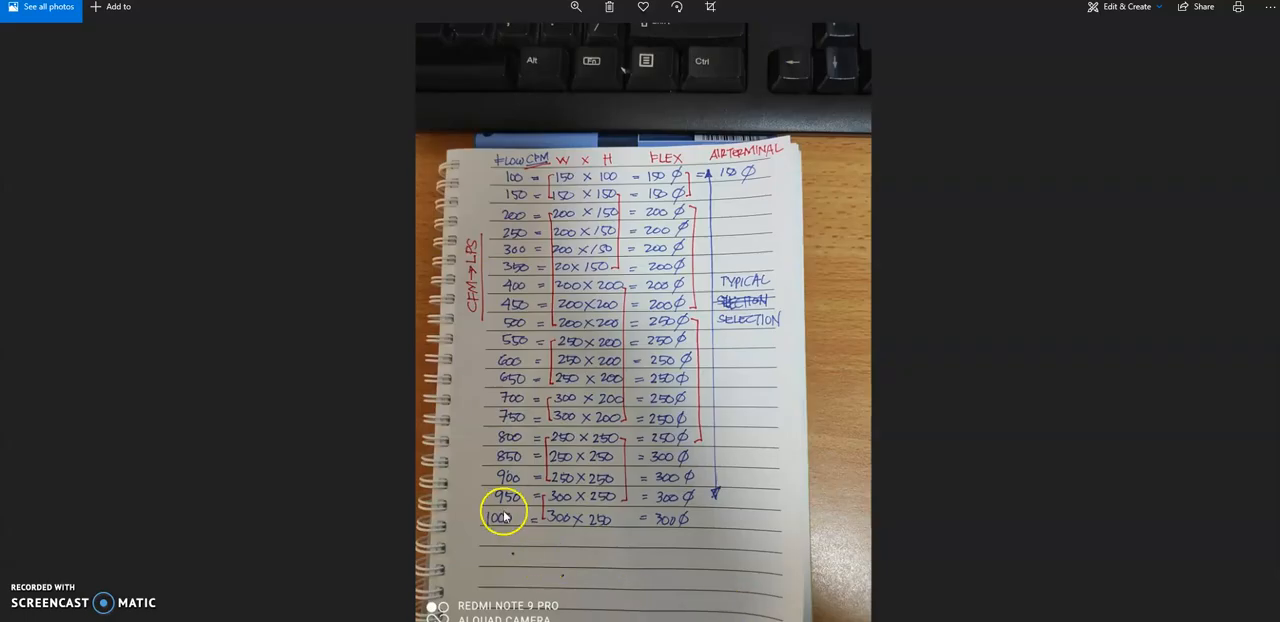
left_click(1203, 1)
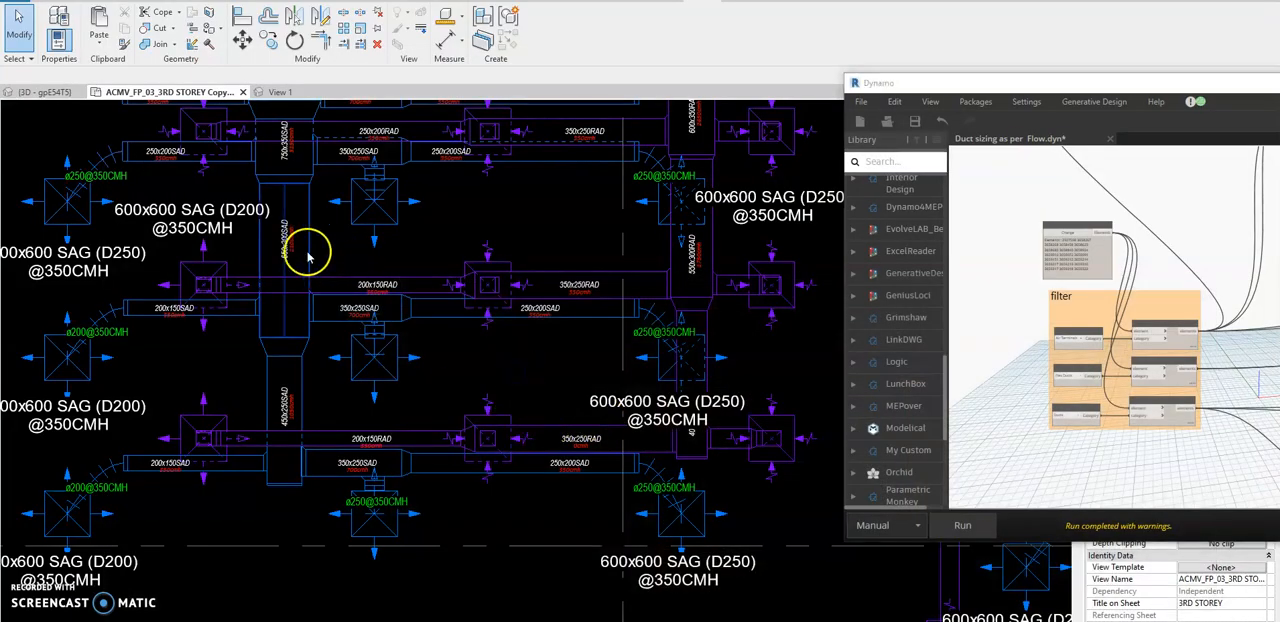
Examine the duct, flex duct and diffuser sizes along the VAV-L3 main supply duct and all its branches.
scroll(286, 451, "up", 2)
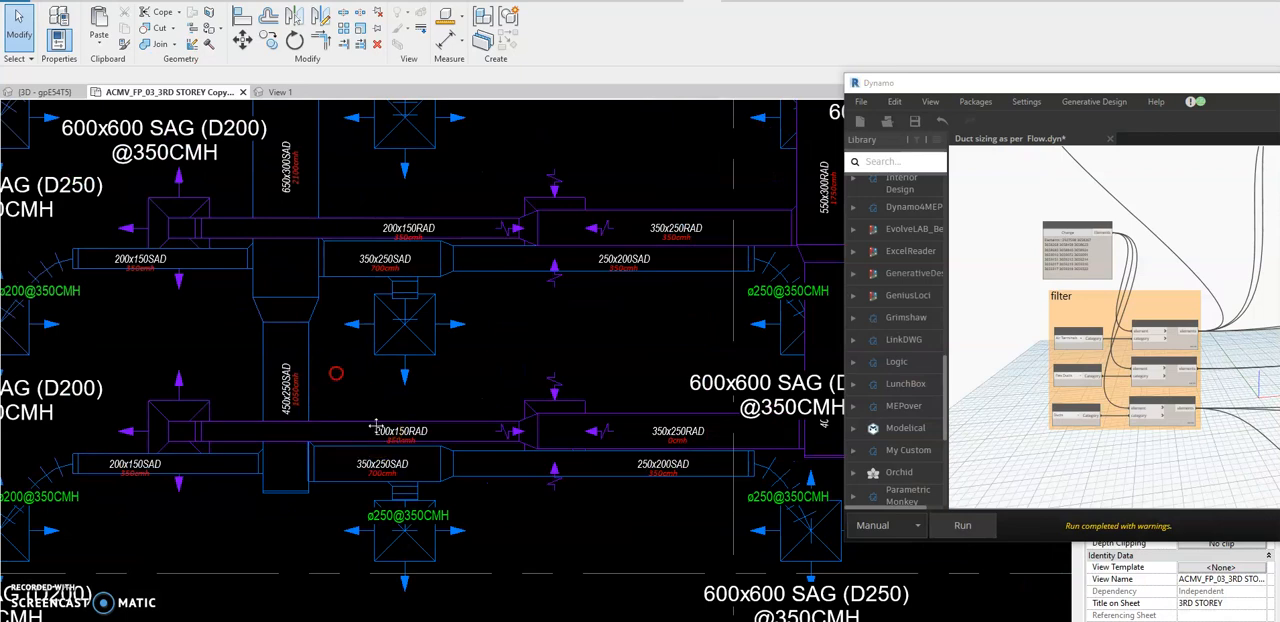
middle_click_drag(376, 427, 380, 440)
scroll(380, 440, "down", 1)
scroll(405, 393, "down", 1)
scroll(381, 459, "up", 3)
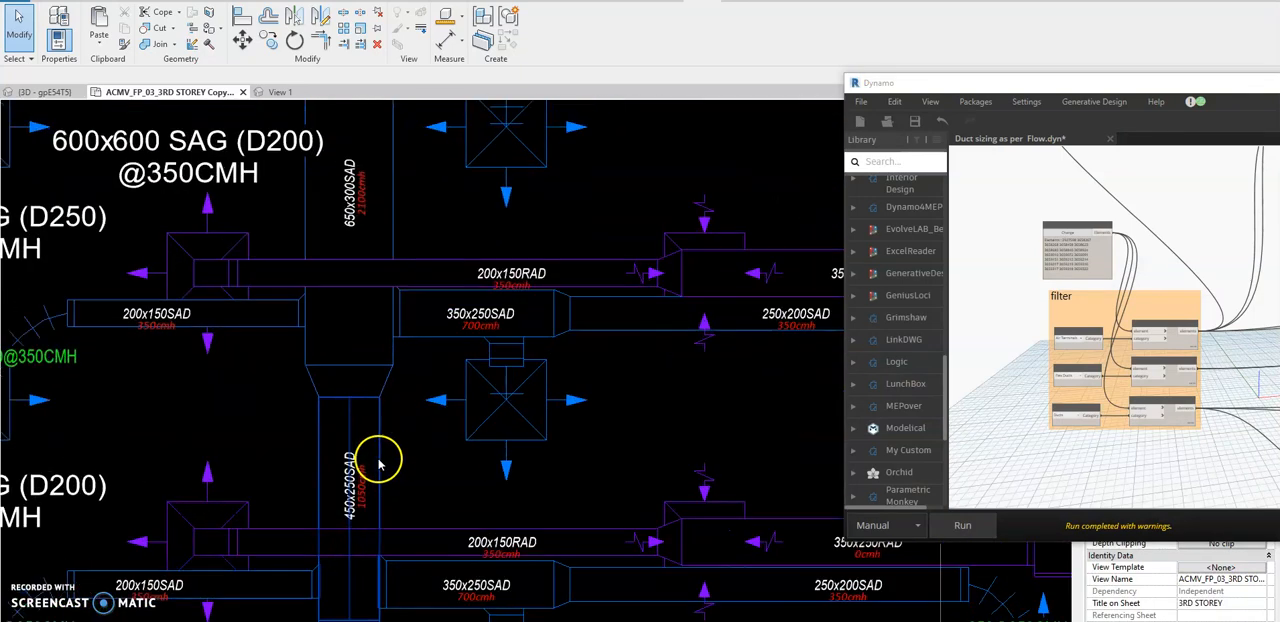
scroll(406, 449, "down", 1)
scroll(409, 449, "down", 1)
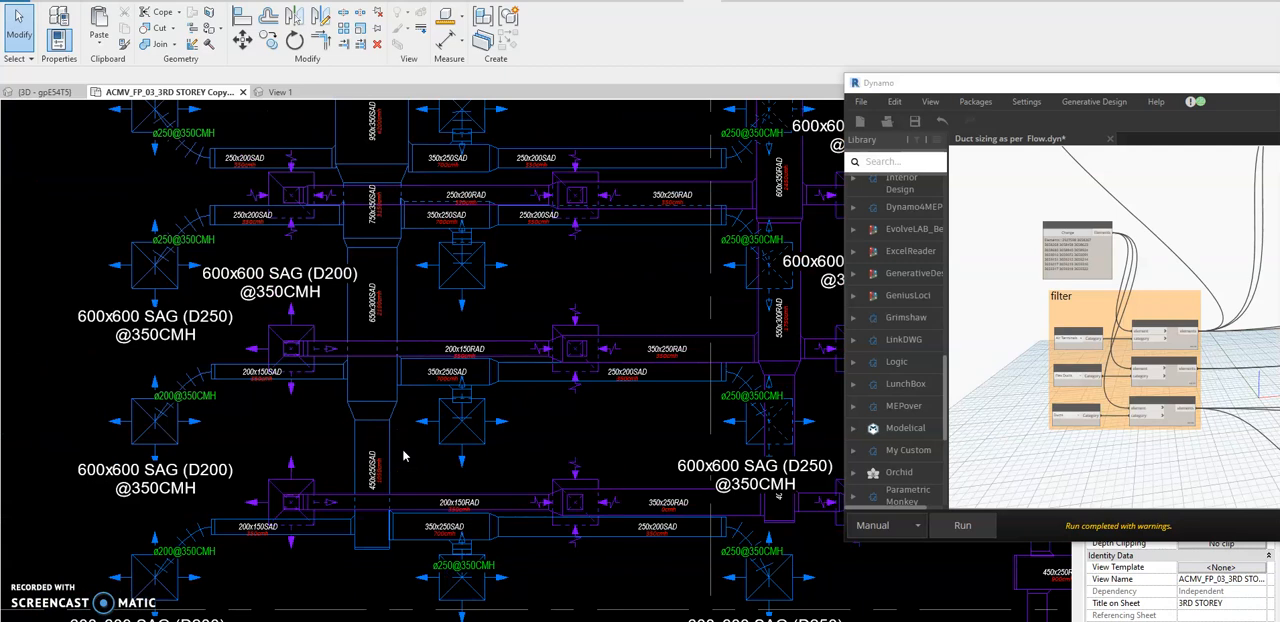
scroll(403, 456, "down", 1)
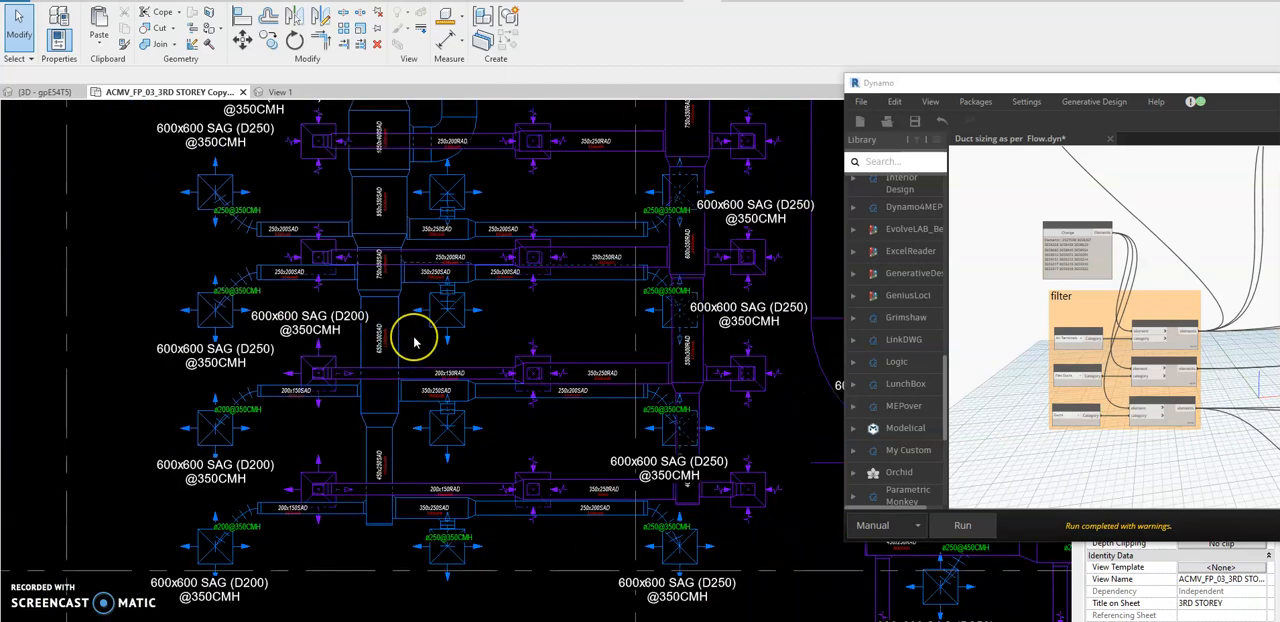
scroll(415, 342, "down", 1)
middle_click_drag(670, 446, 622, 462)
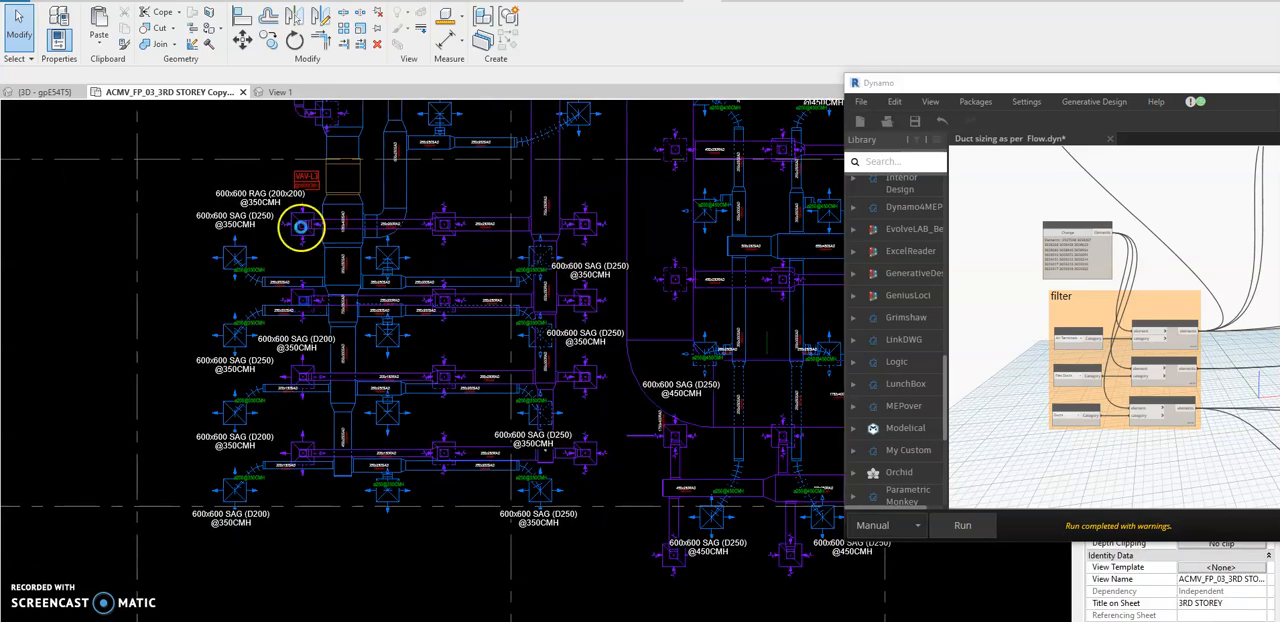
scroll(306, 222, "up", 2)
scroll(336, 193, "down", 1)
scroll(251, 251, "down", 1)
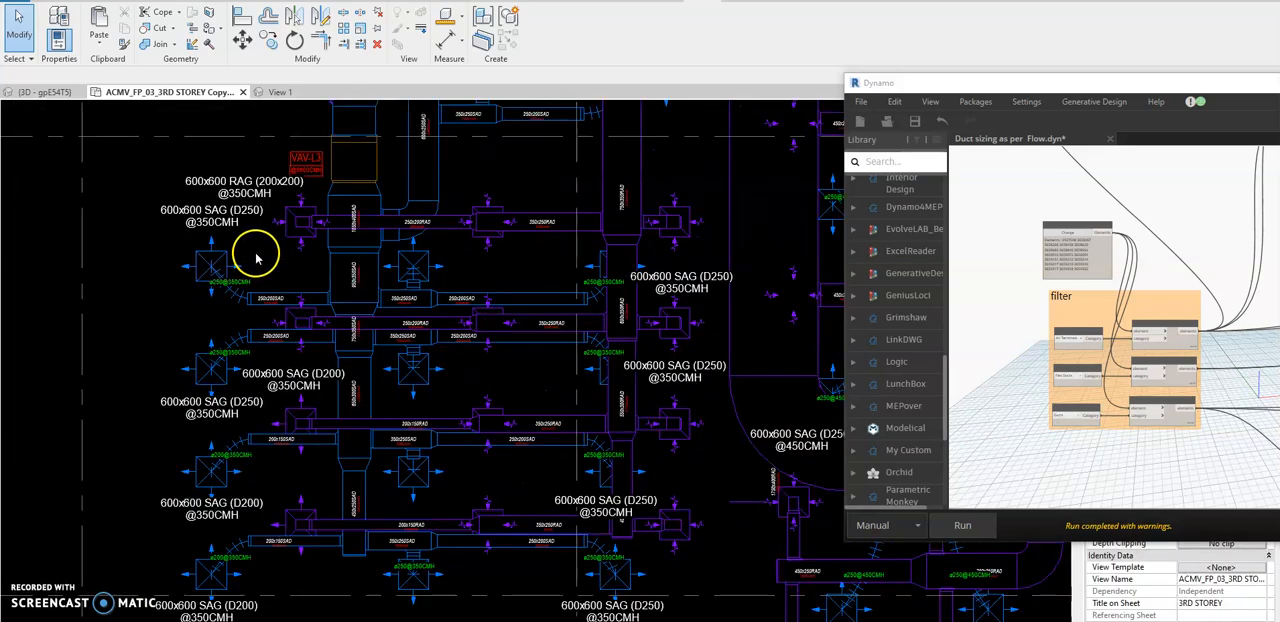
Select all VAV-L3 branches with a crossing window as the graph input, run the duct sizing graph and disconnect the families that lose connectivity.
middle_click_drag(463, 417, 454, 382)
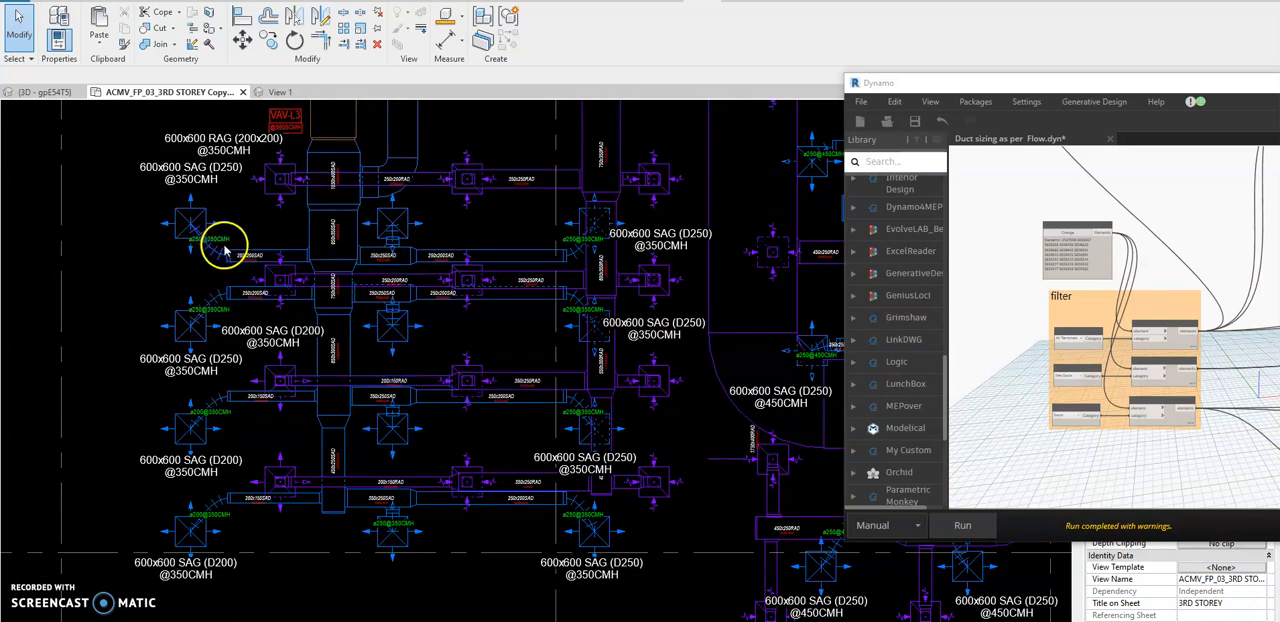
left_click(1060, 234)
left_click_drag(684, 125, 146, 568)
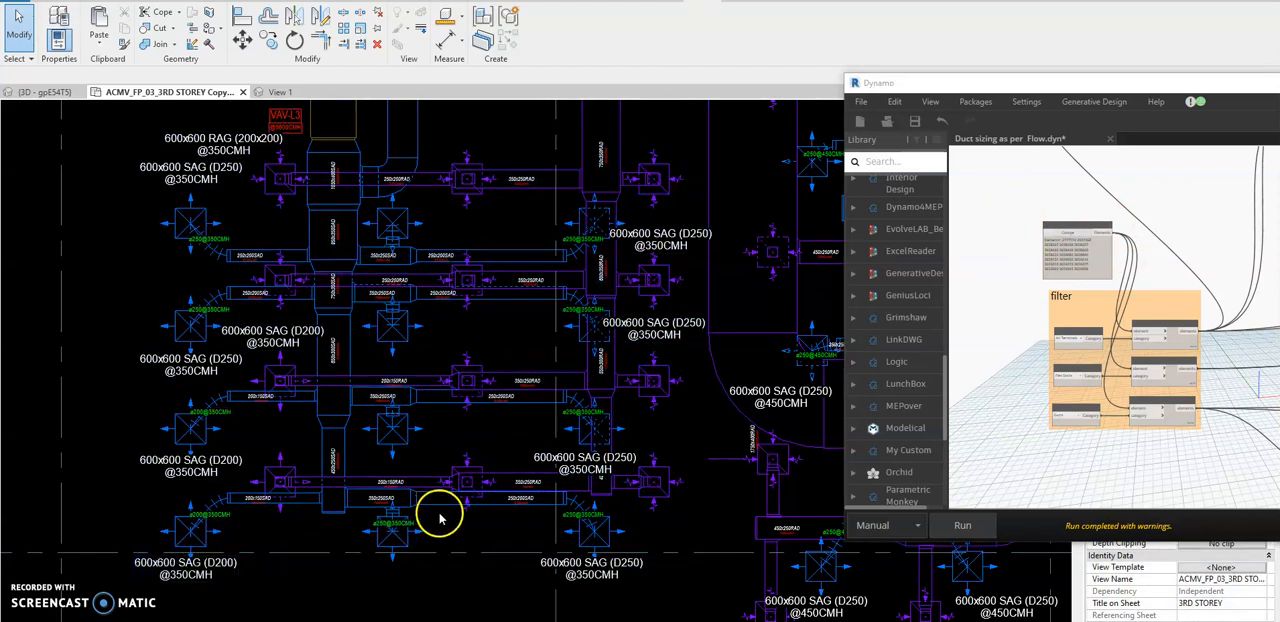
left_click(963, 525)
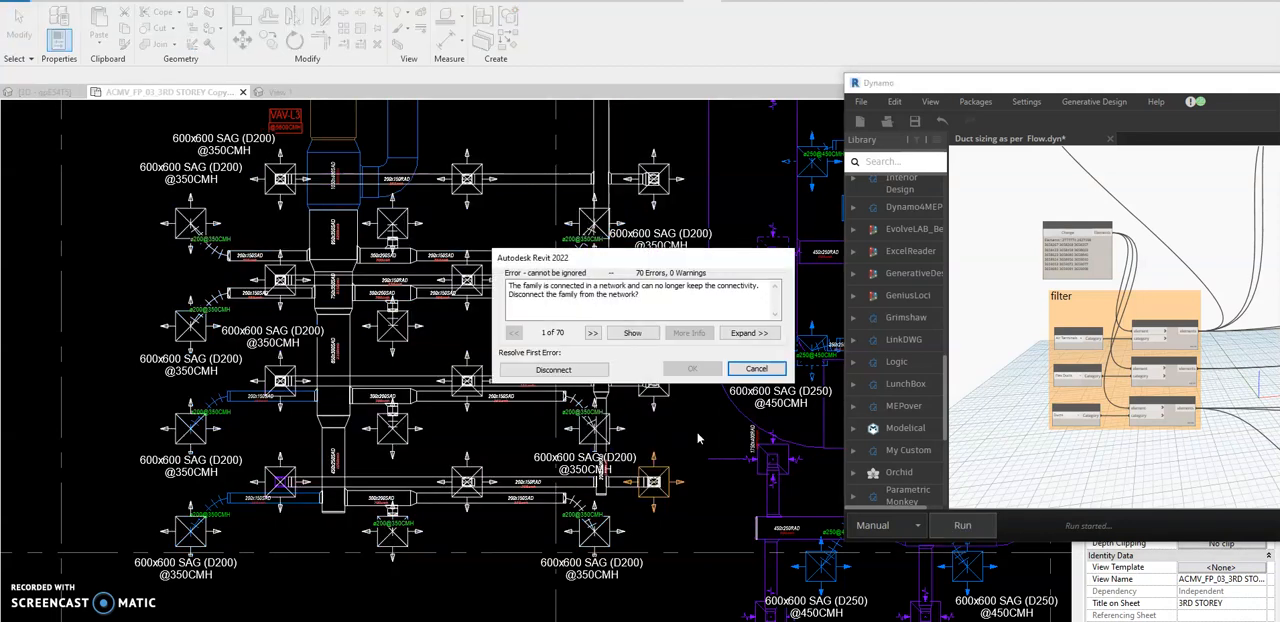
left_click(553, 370)
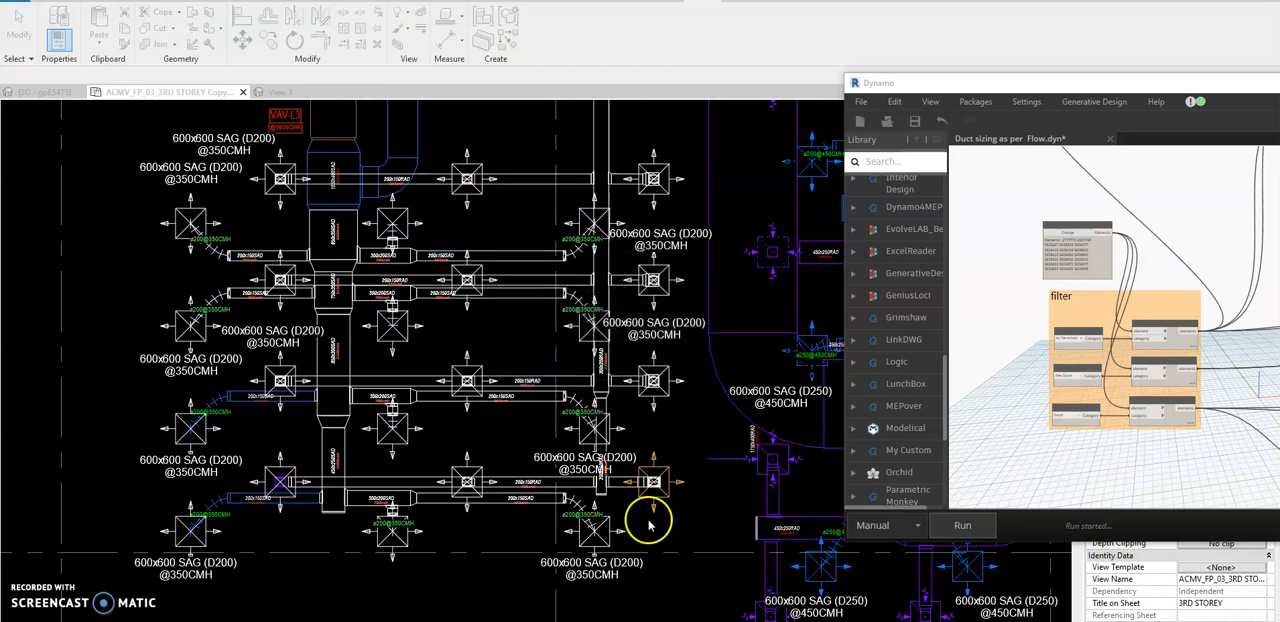
left_click(675, 537)
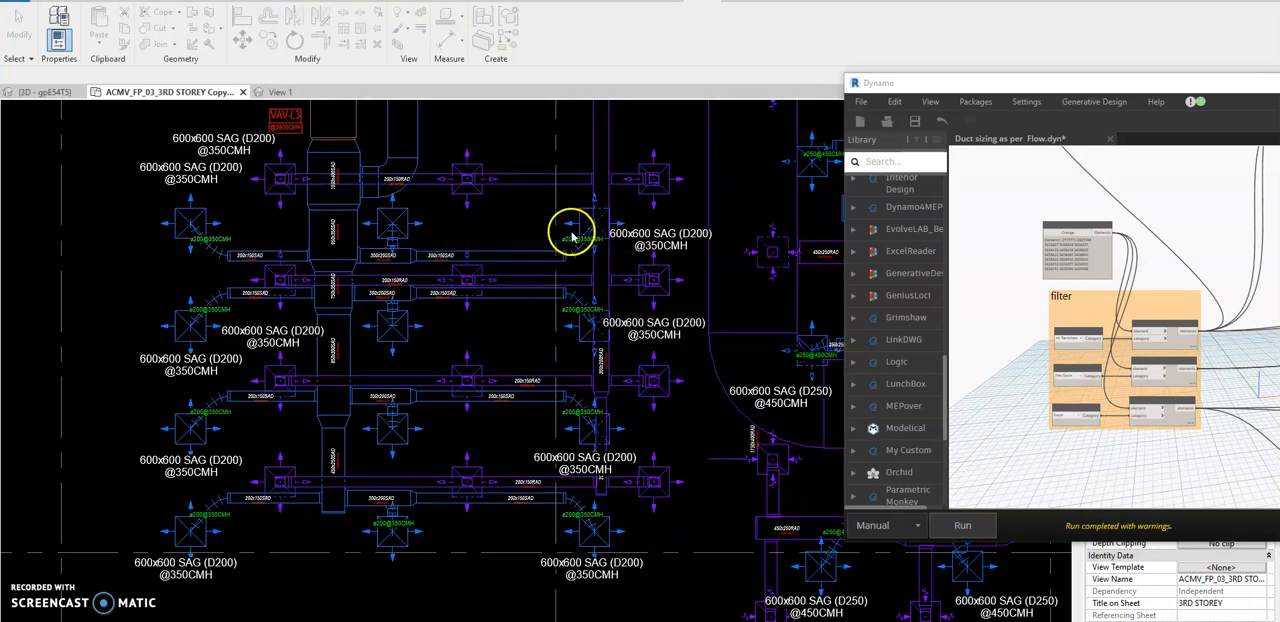
Temporarily hide the connected 1100x500 duct run above the mechanical units in the floor plan.
middle_click_drag(568, 240, 570, 297)
scroll(336, 300, "down", 5)
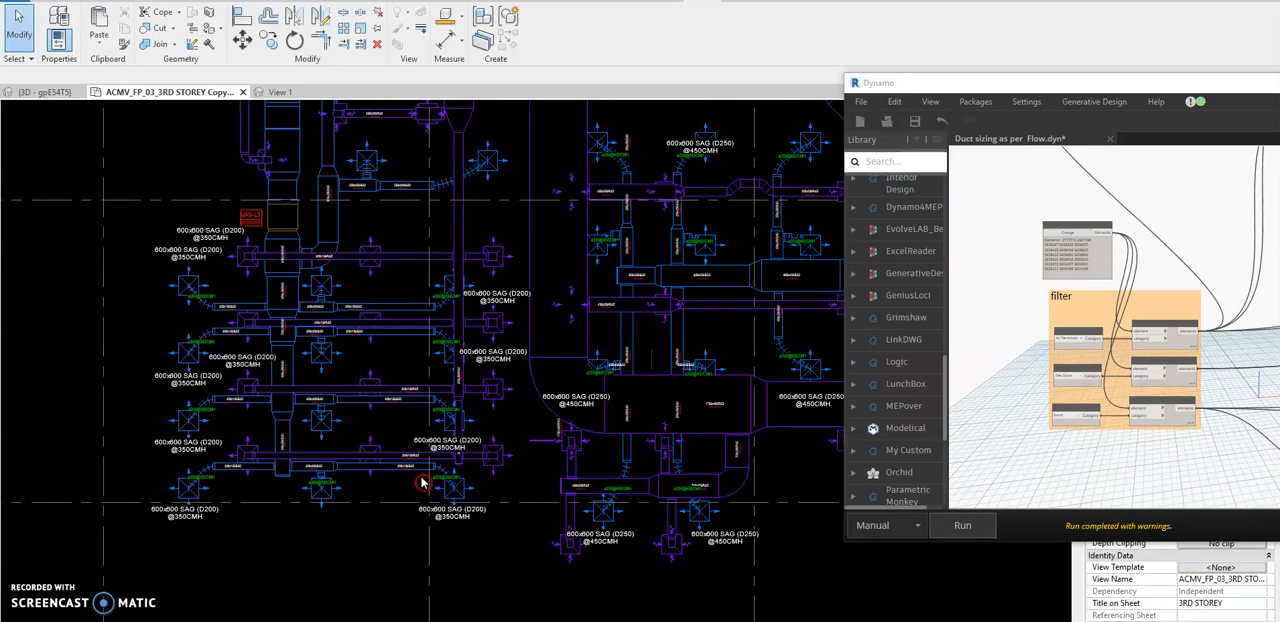
scroll(347, 455, "down", 2)
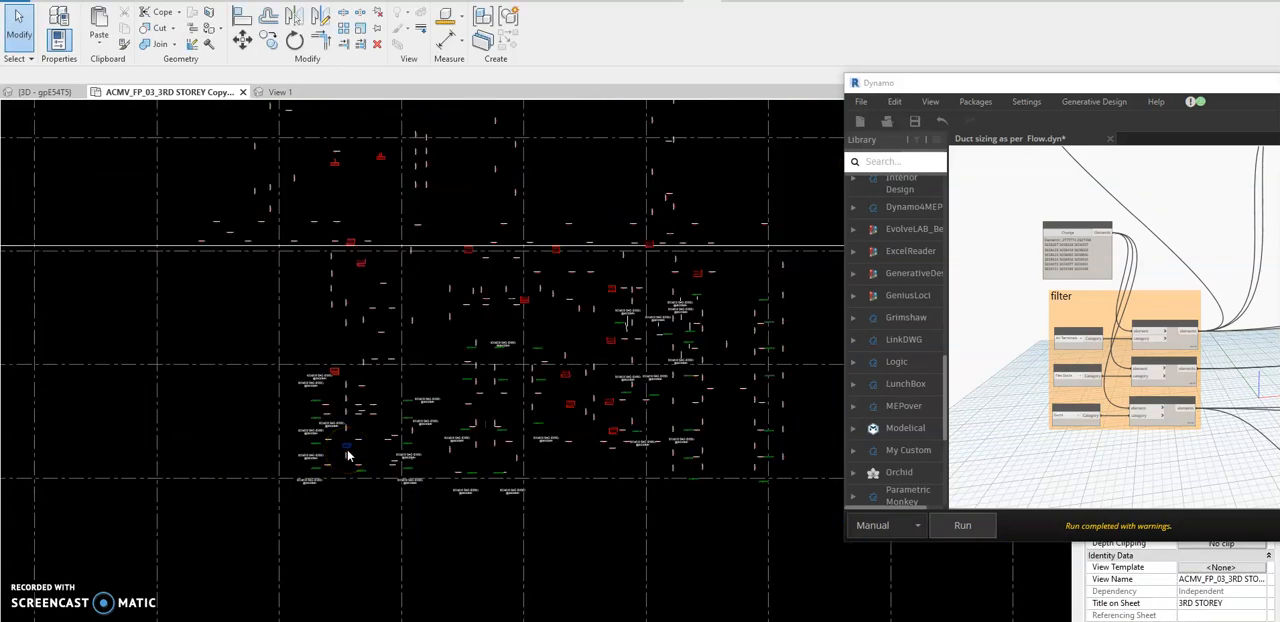
scroll(350, 454, "down", 1)
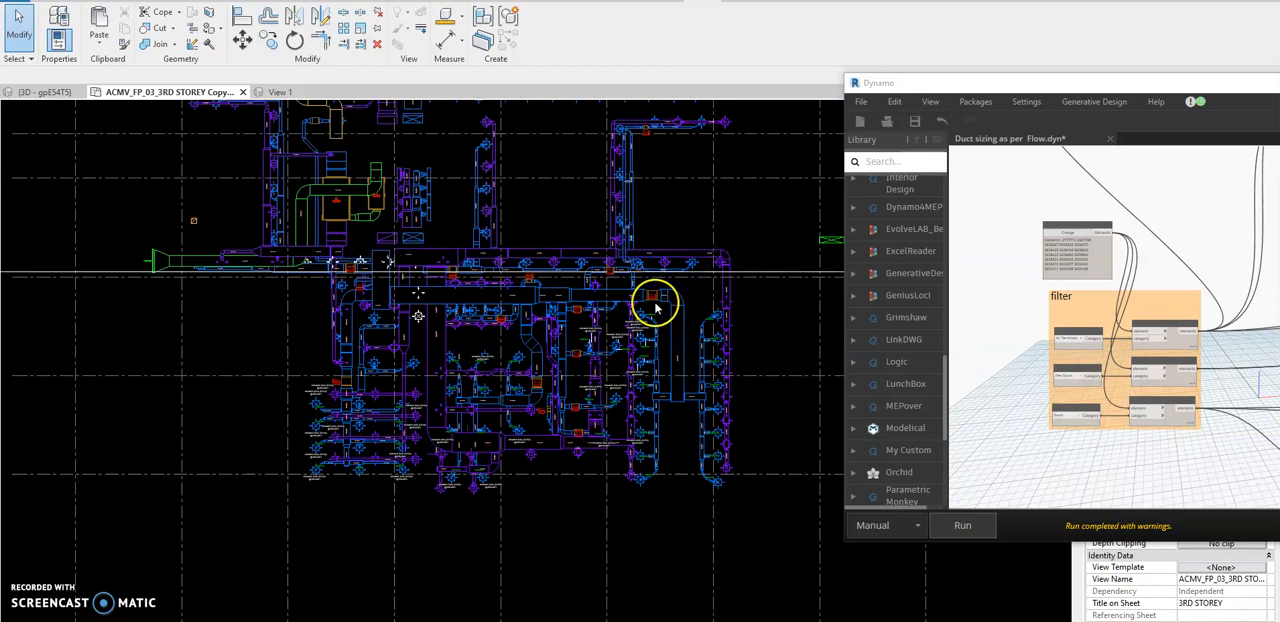
middle_click_drag(698, 243, 596, 328)
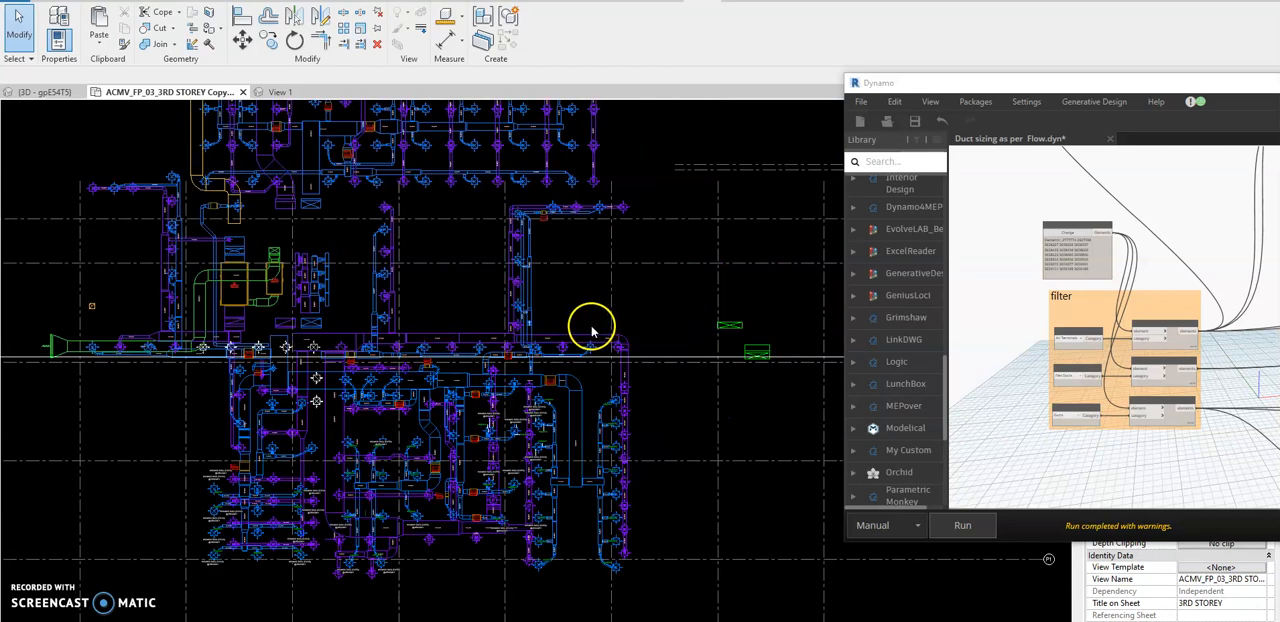
left_click(243, 222)
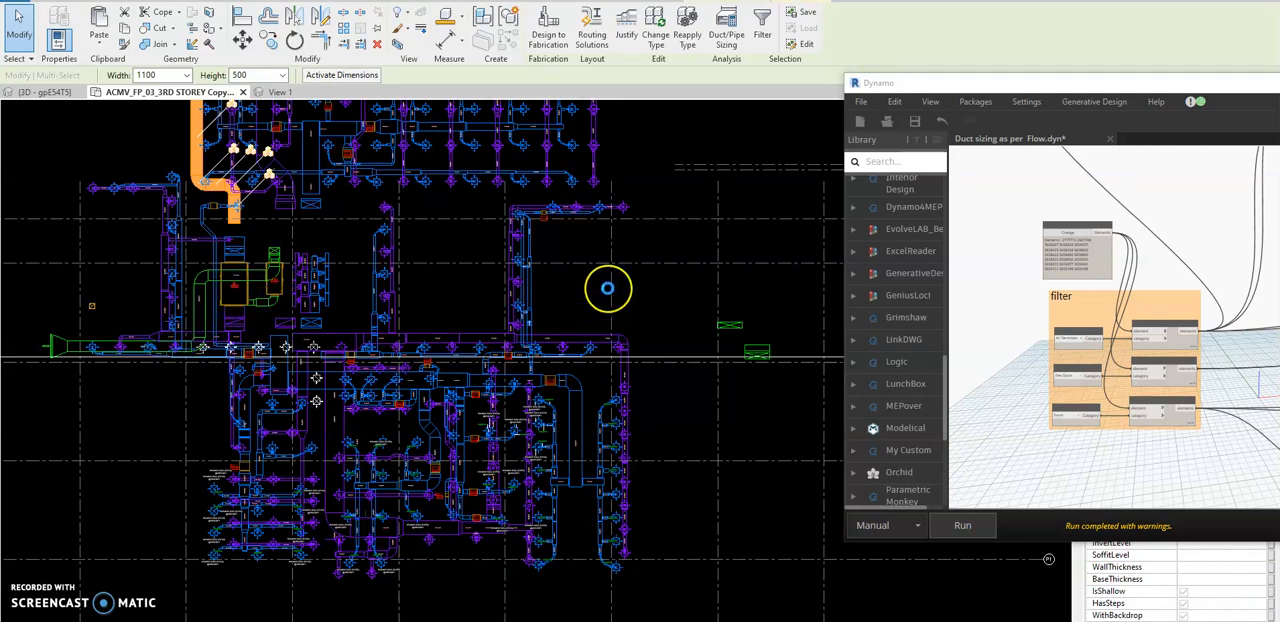
left_click(607, 288)
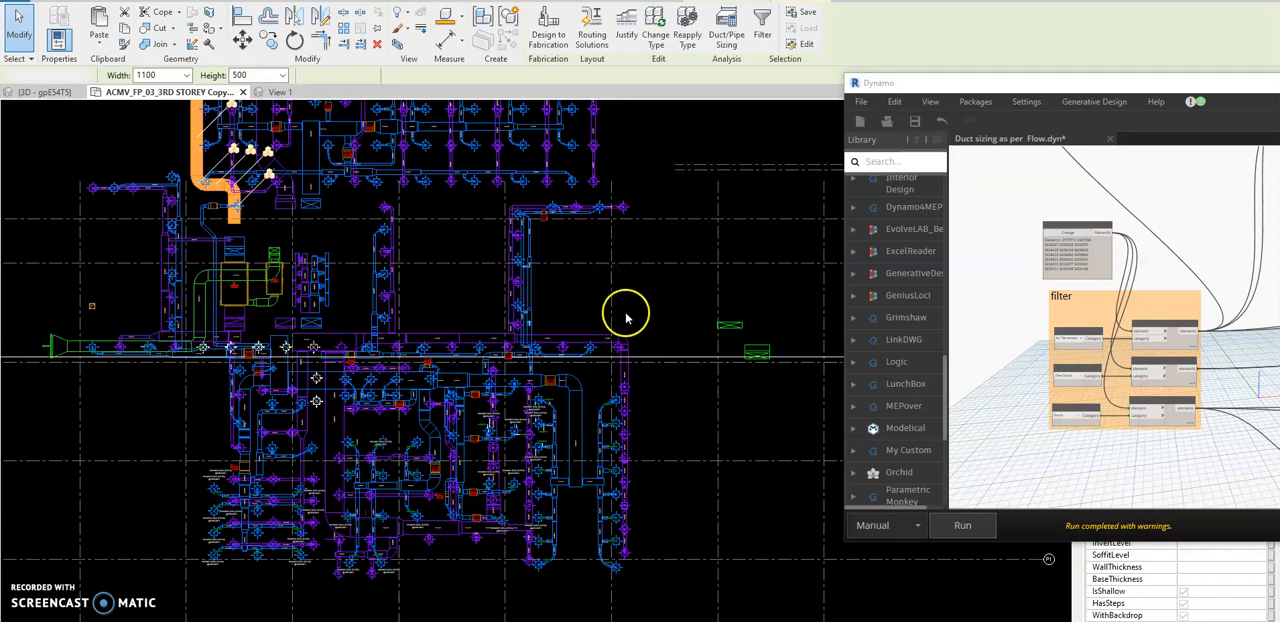
key("h")
key("h")
Remove the connected green duct run and the short duct run between the two mechanical units from the view.
left_click(205, 316)
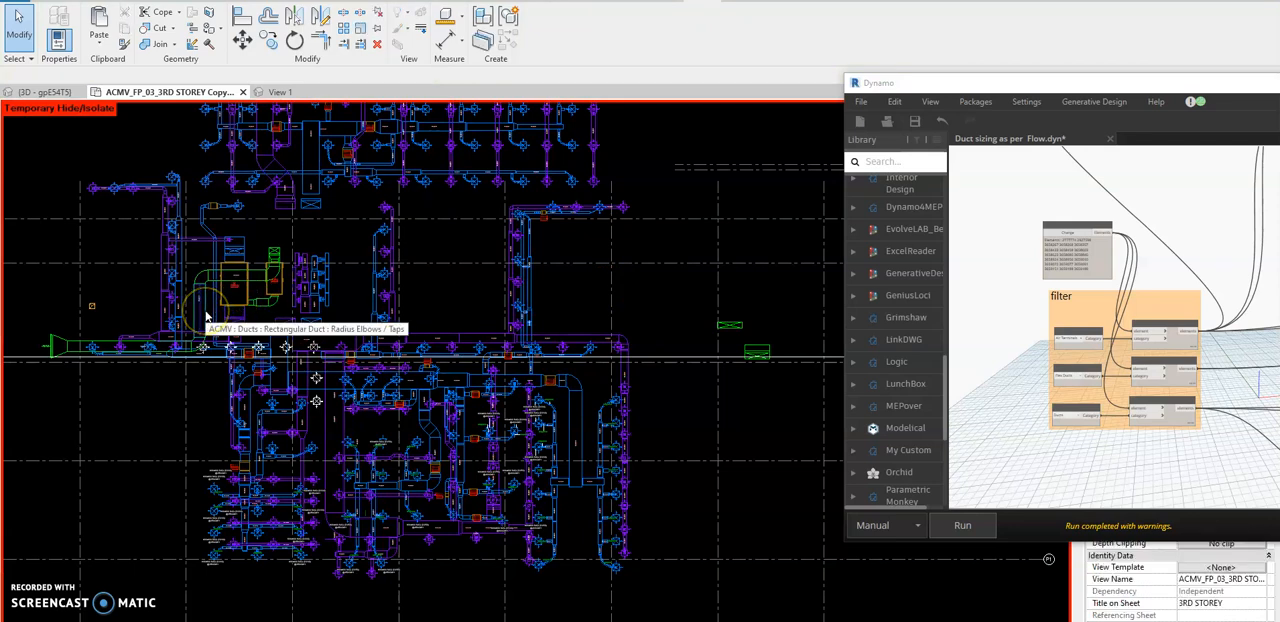
key("Tab")
left_click(205, 316)
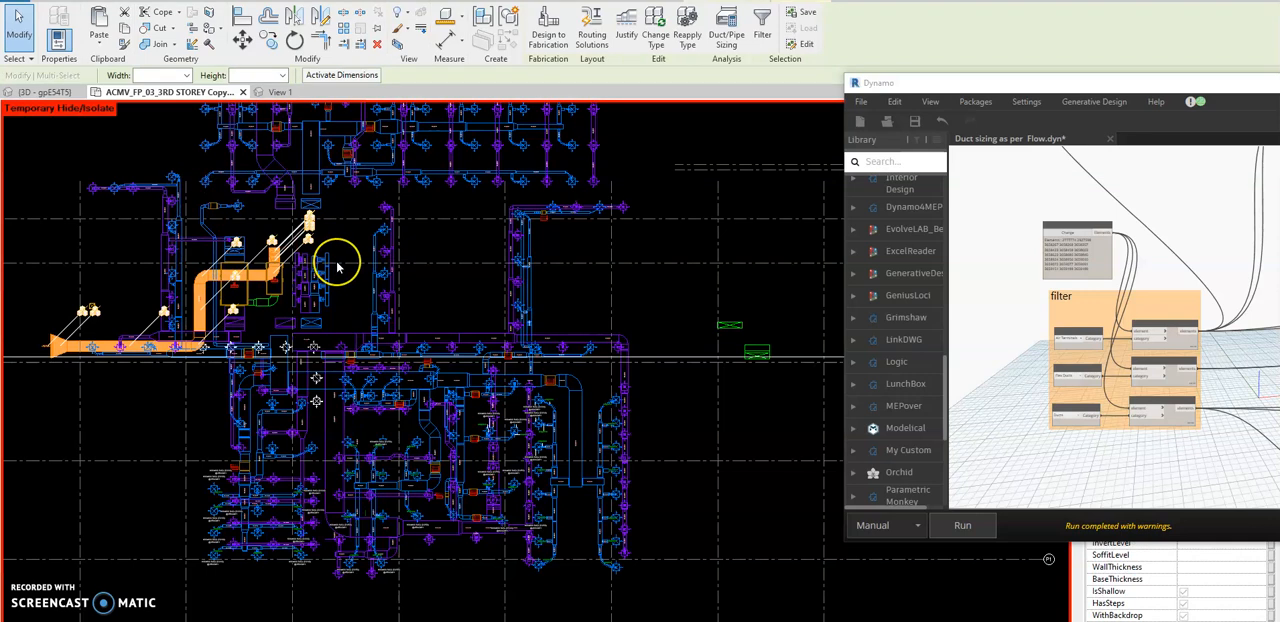
left_click(638, 291)
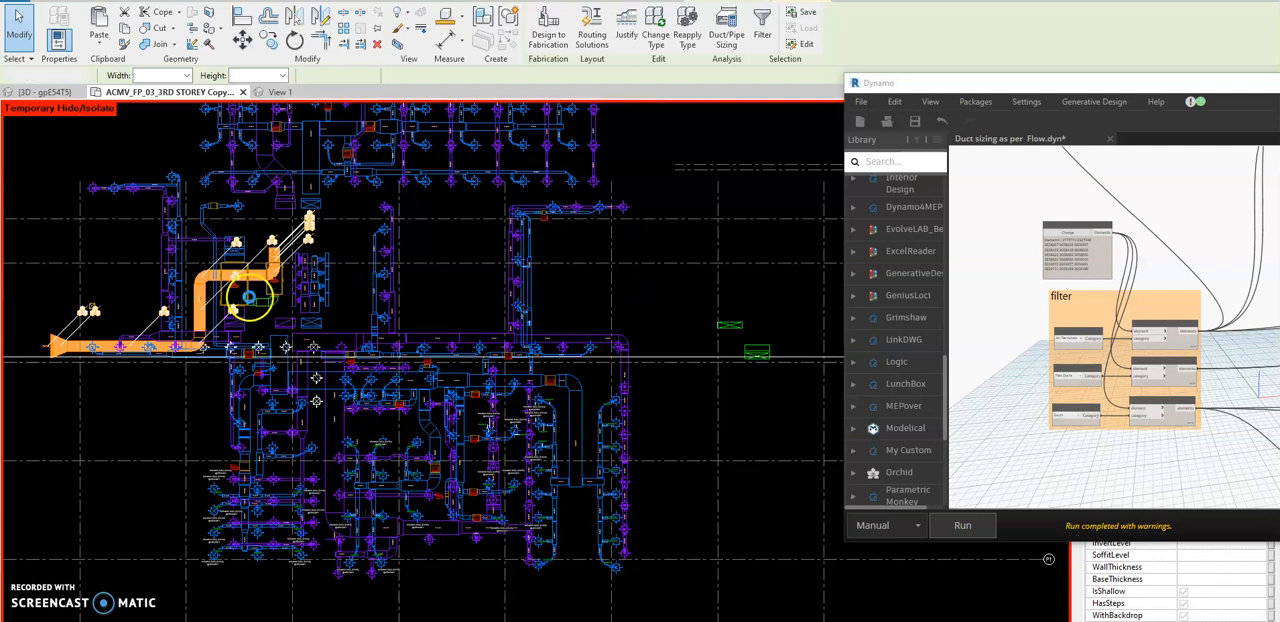
key("Escape")
scroll(258, 300, "up", 5)
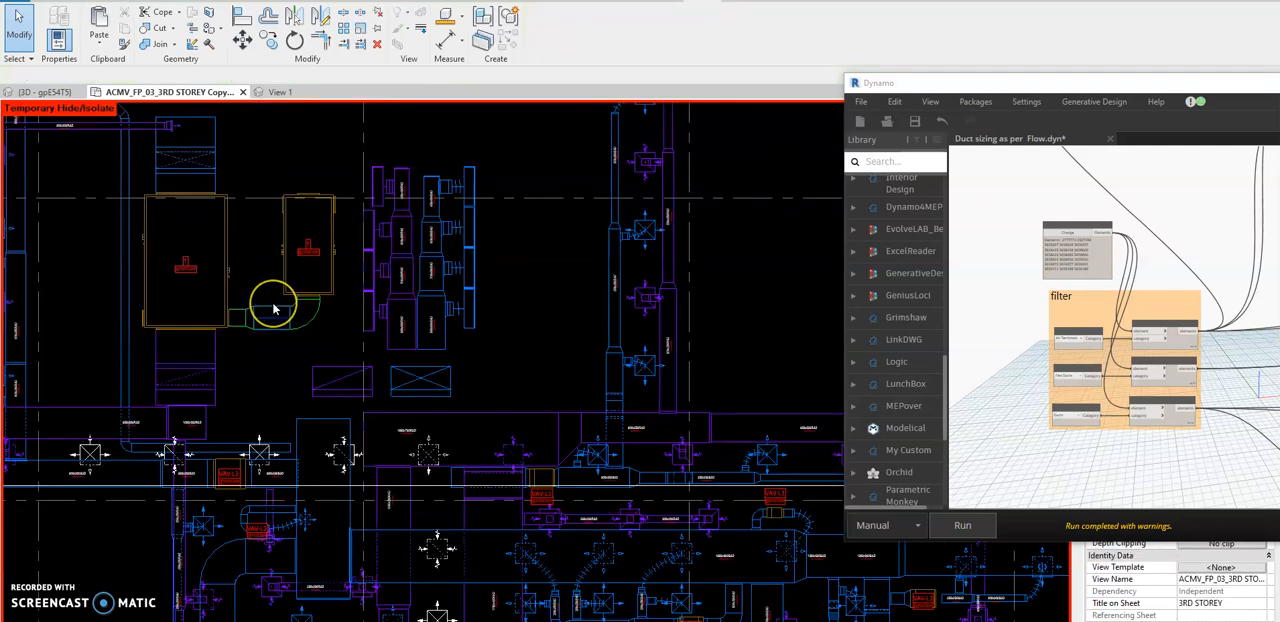
left_click(273, 304)
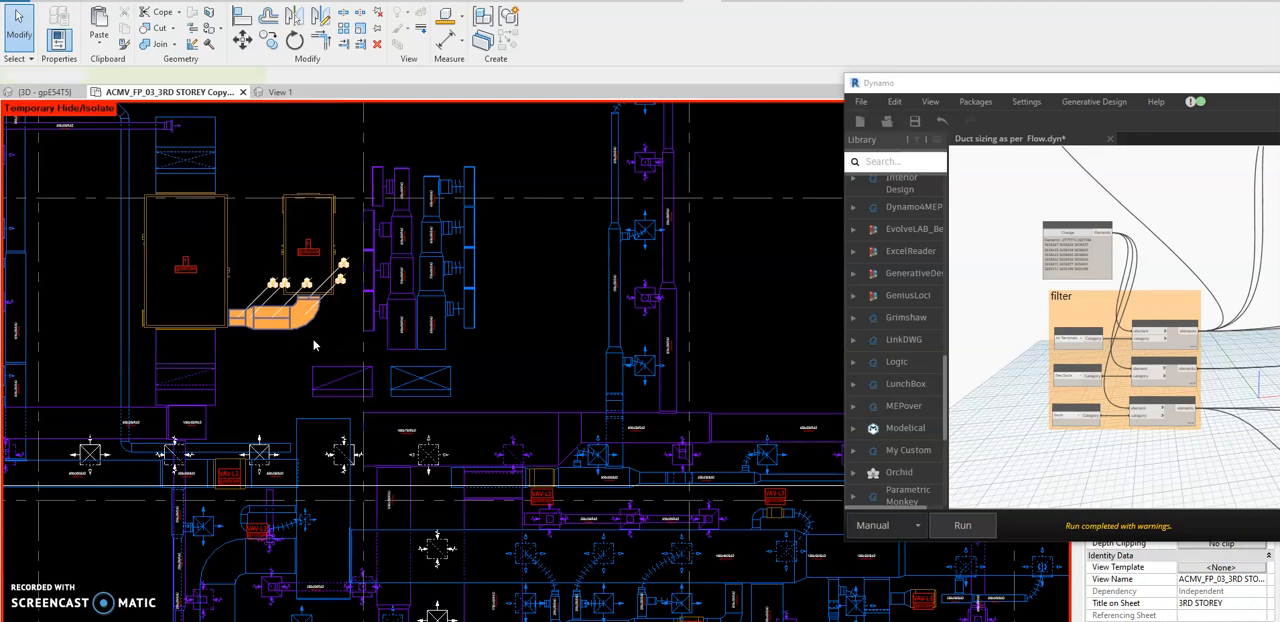
key("Delete")
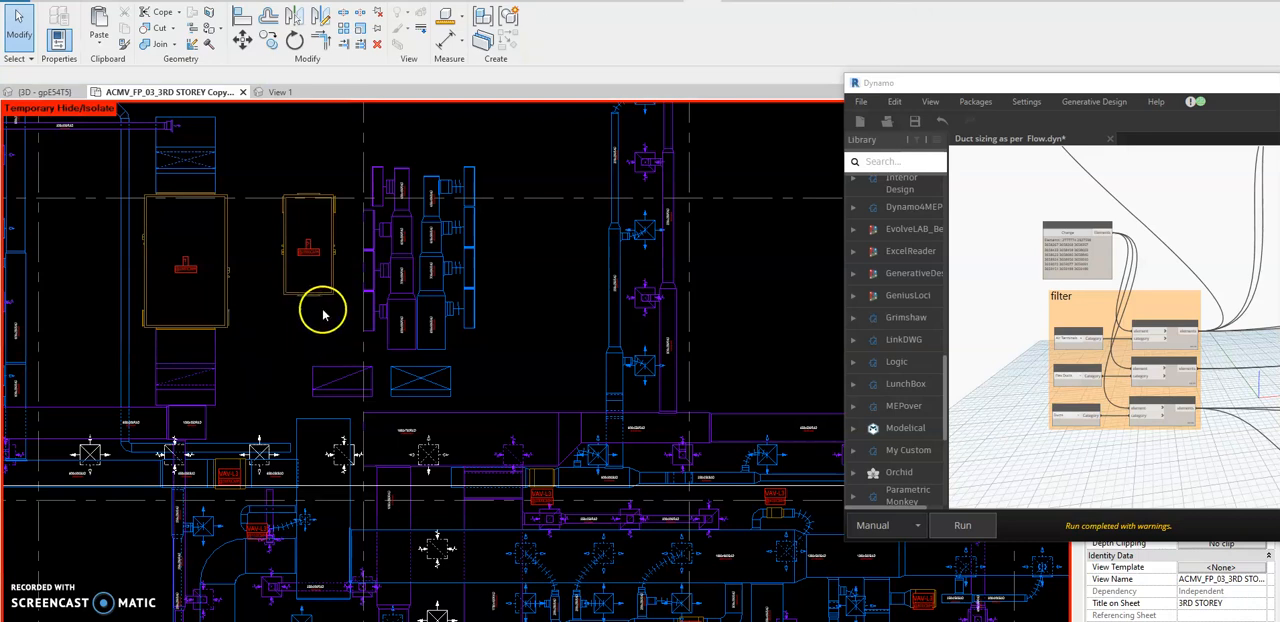
Inspect the flex duct diameter between the 200x200 supply branch carrying 500 cmh and its diffuser.
scroll(320, 306, "down", 5)
middle_click_drag(565, 308, 568, 310)
scroll(445, 207, "up", 5)
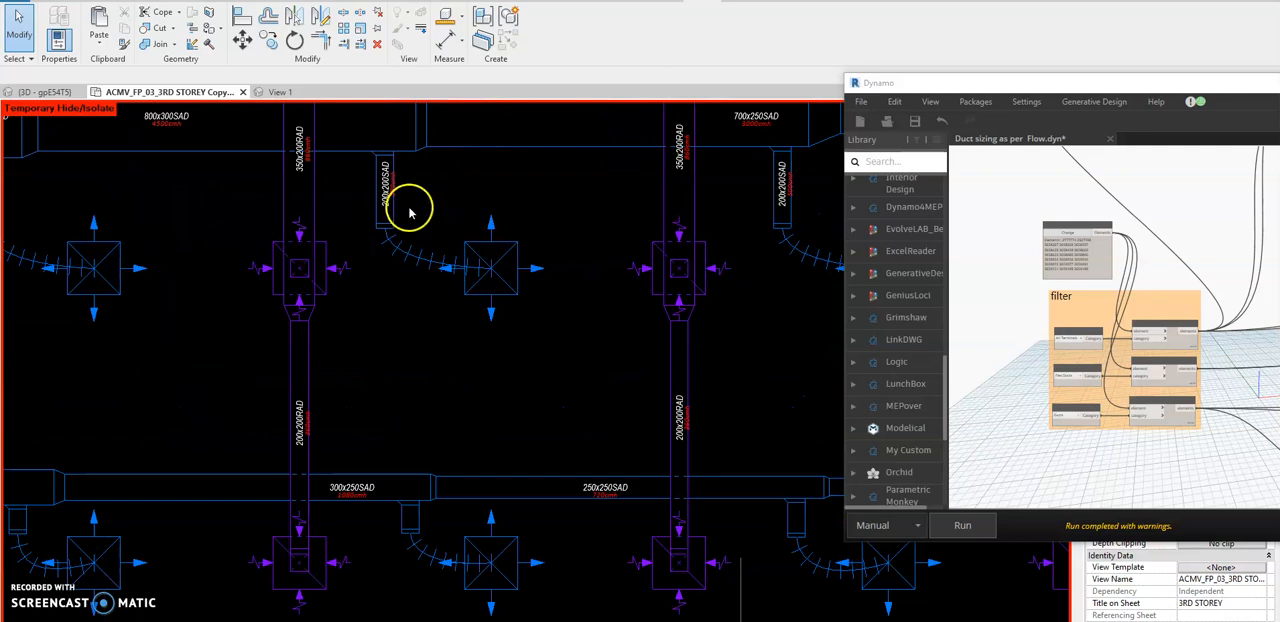
scroll(408, 206, "up", 3)
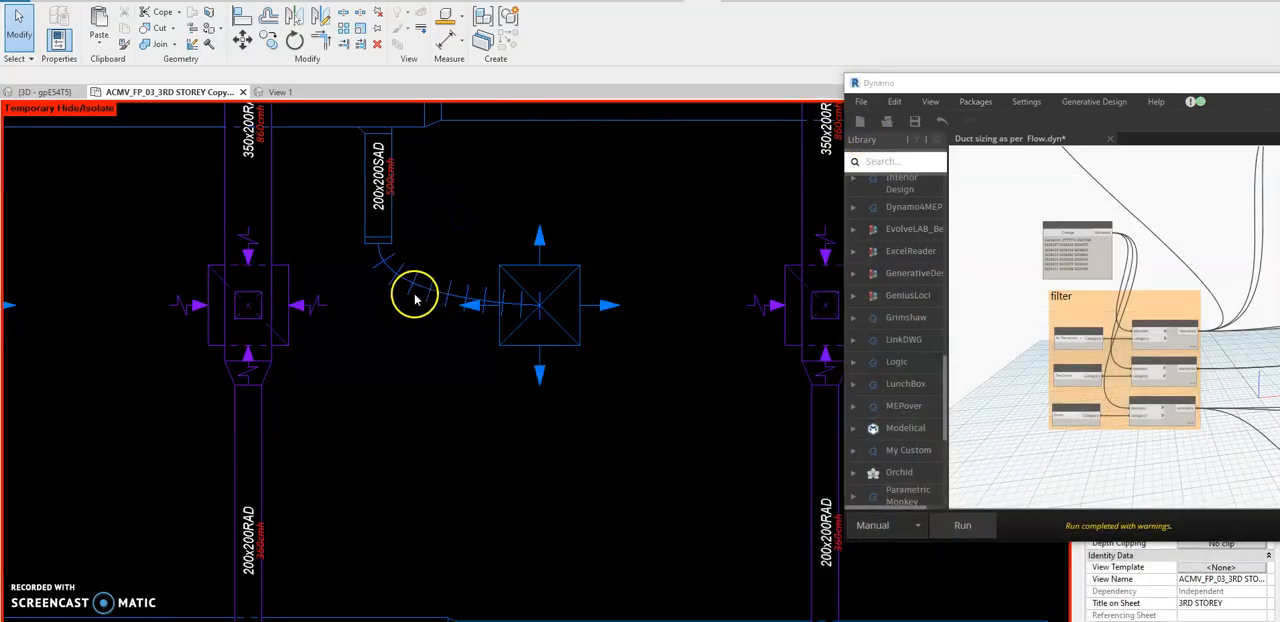
left_click(420, 287)
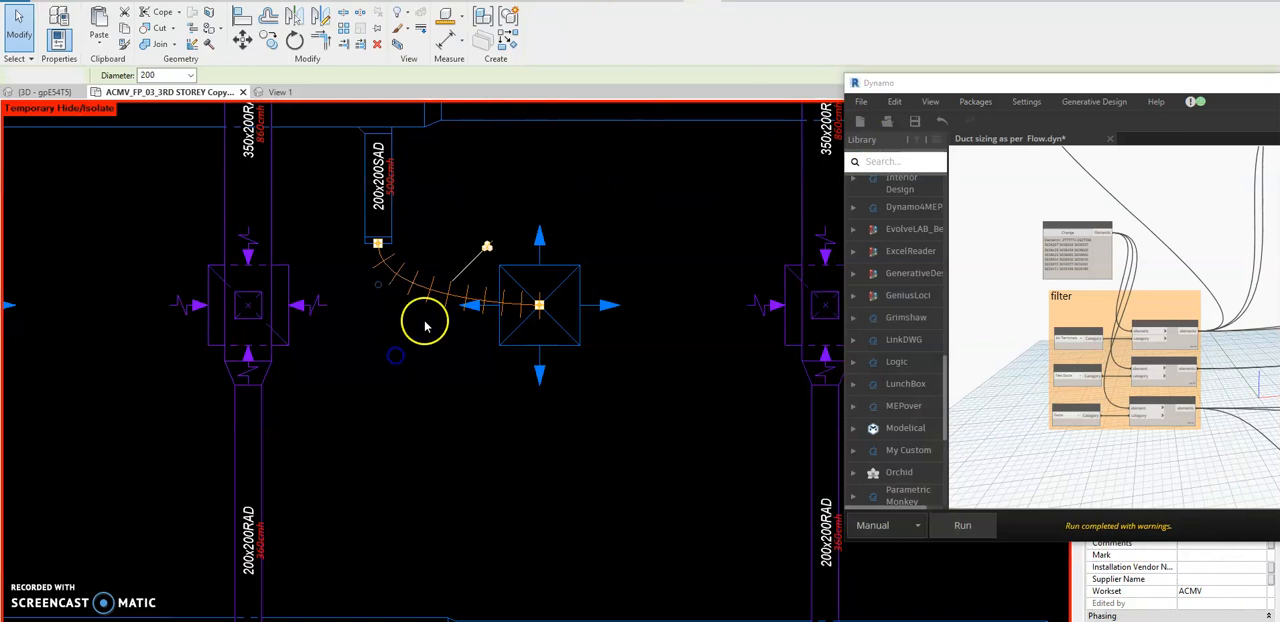
left_click(396, 355)
scroll(427, 319, "down", 6)
middle_click_drag(455, 495, 510, 261)
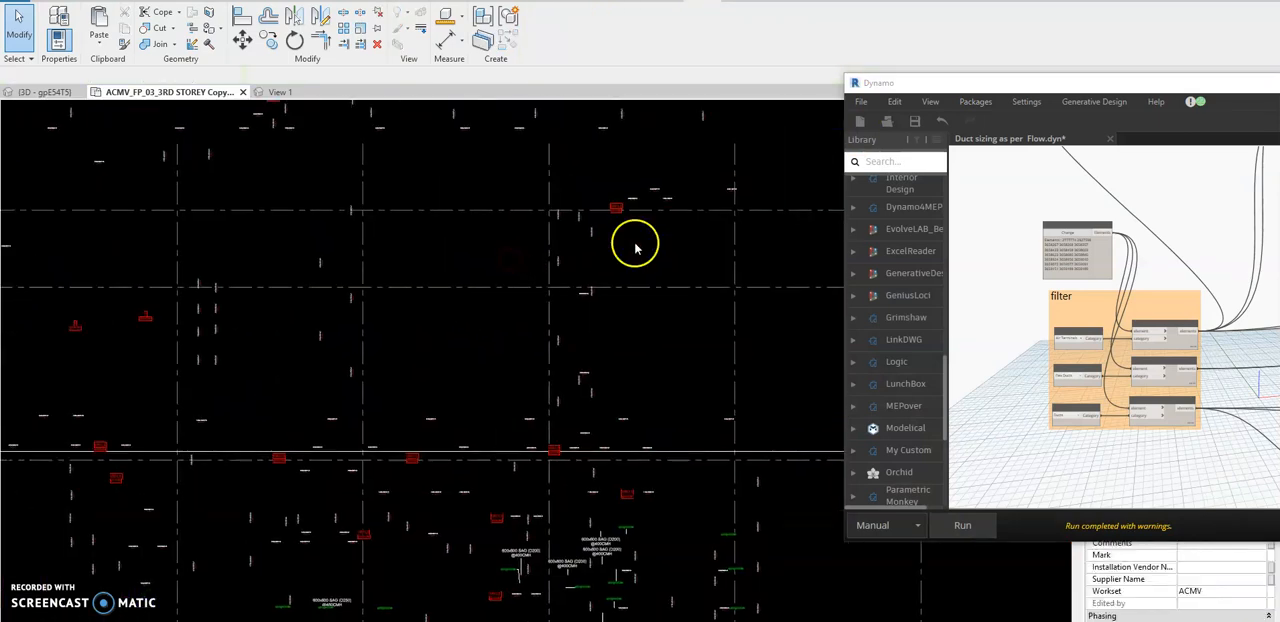
scroll(650, 270, "down", 2)
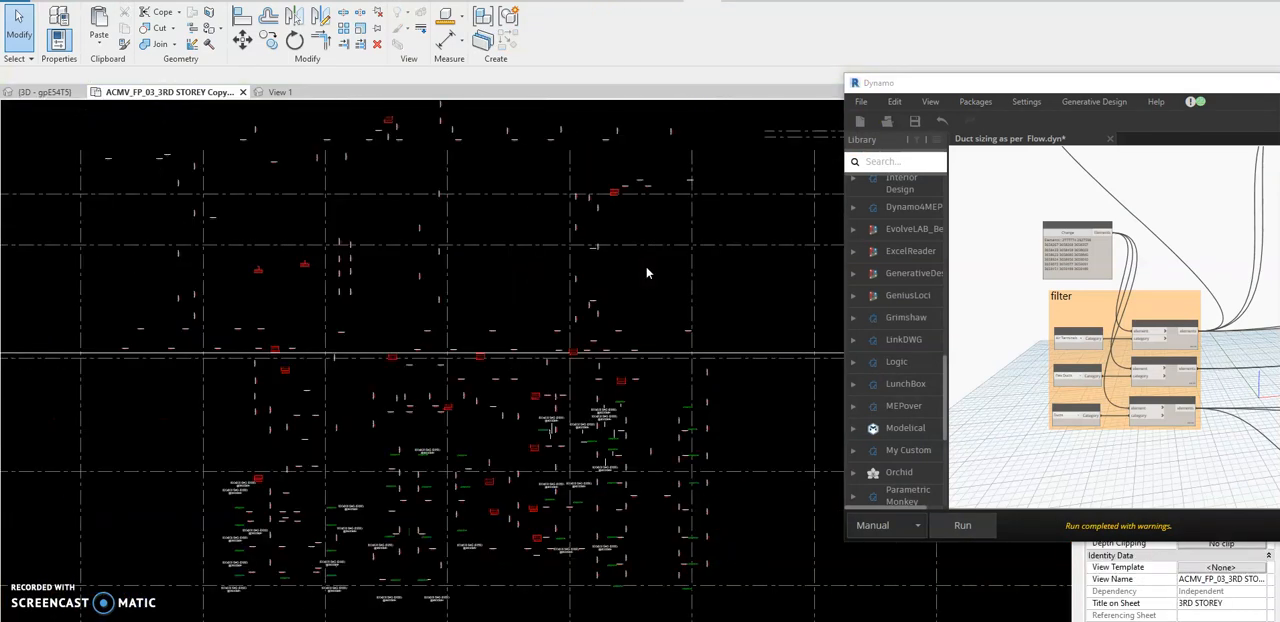
scroll(688, 395, "up", 6)
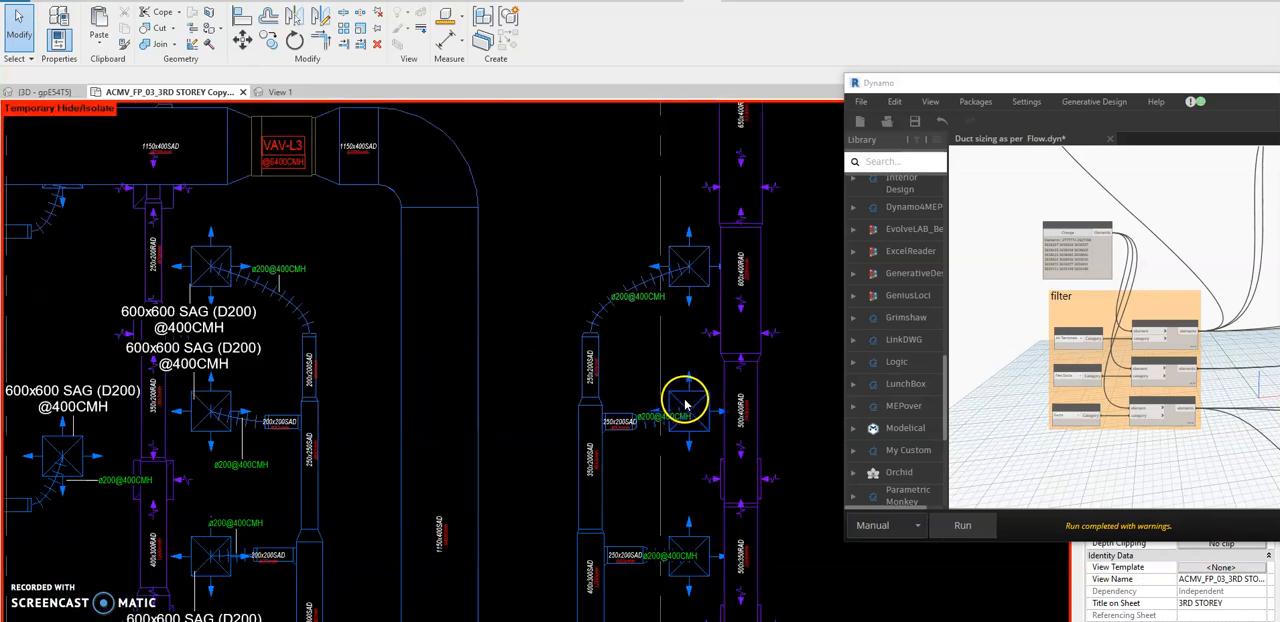
scroll(638, 346, "down", 5)
scroll(649, 362, "down", 1)
middle_click_drag(640, 614, 643, 449)
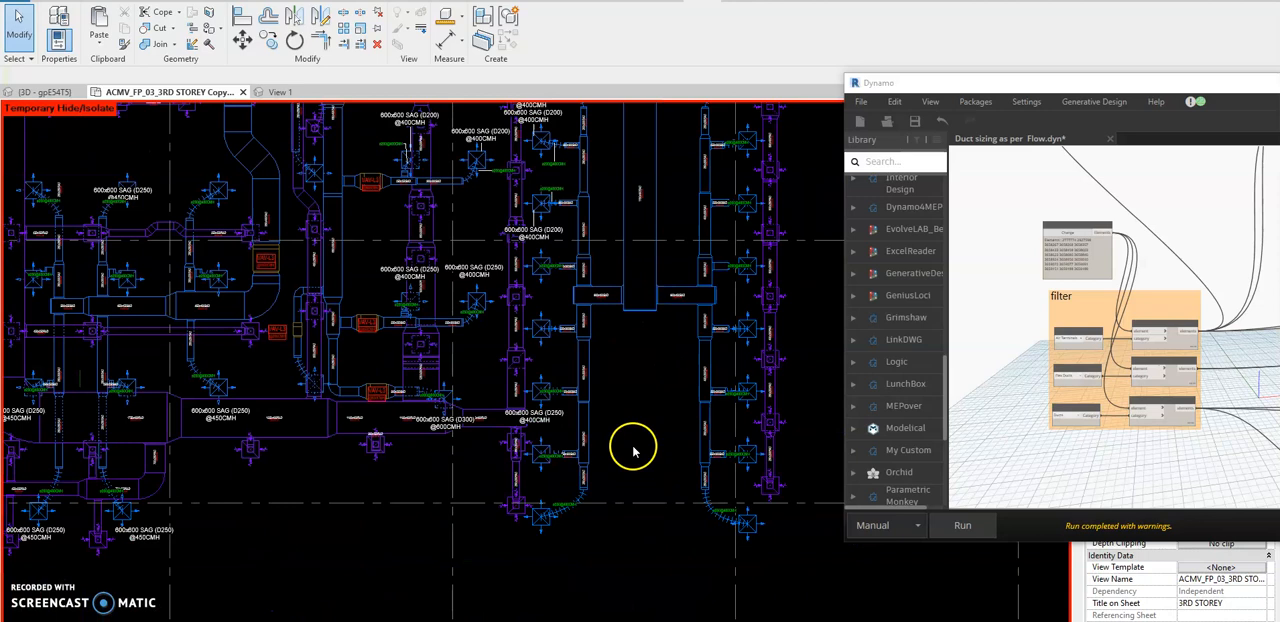
scroll(633, 452, "up", 6)
left_click(489, 486)
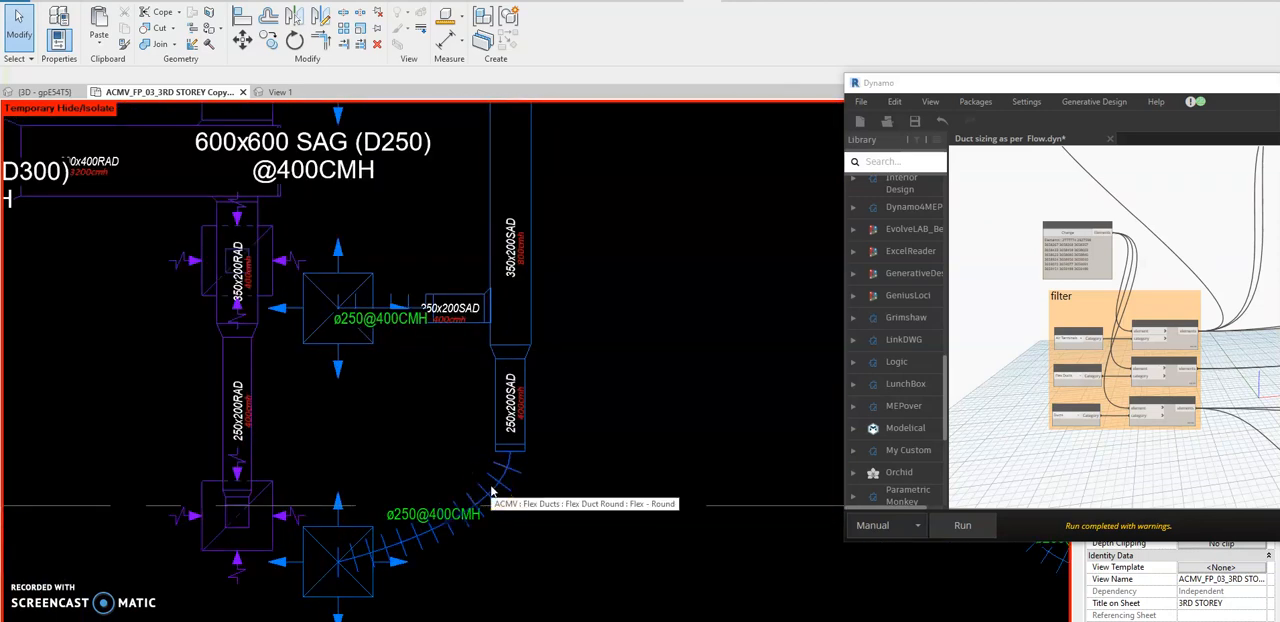
Change the Dynamo graph's input selection to the duct branches and diffusers across the 3RD STOREY plan.
scroll(537, 428, "down", 5)
scroll(456, 411, "down", 5)
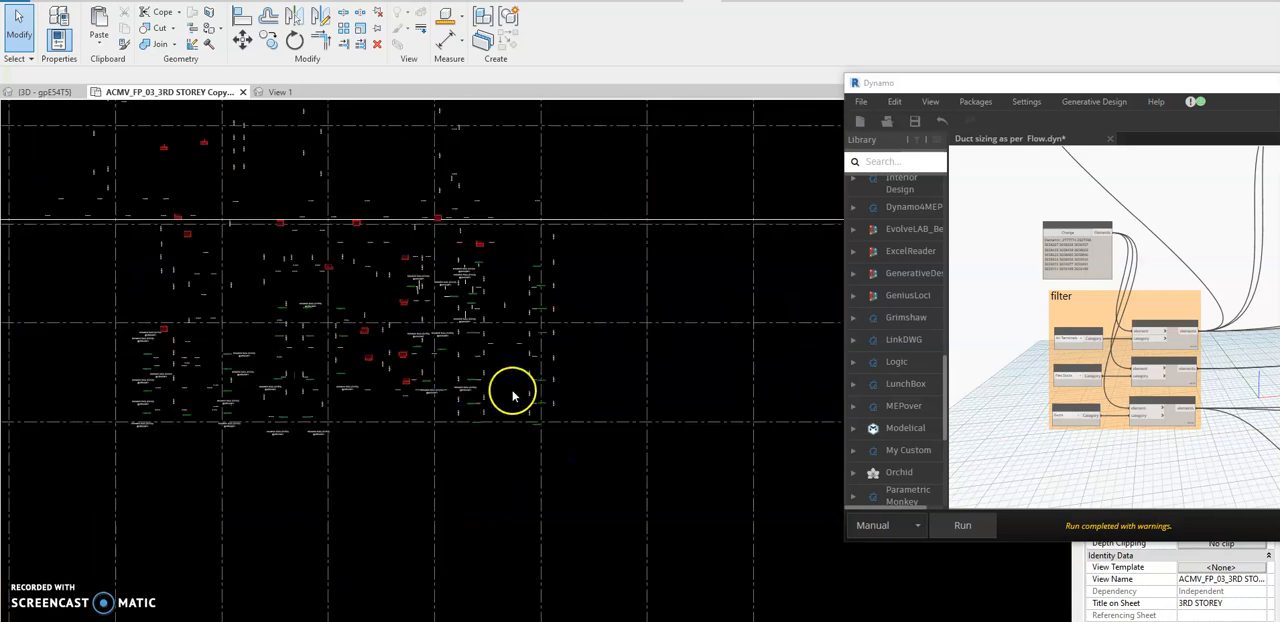
left_click(1060, 234)
left_click_drag(567, 213, 203, 451)
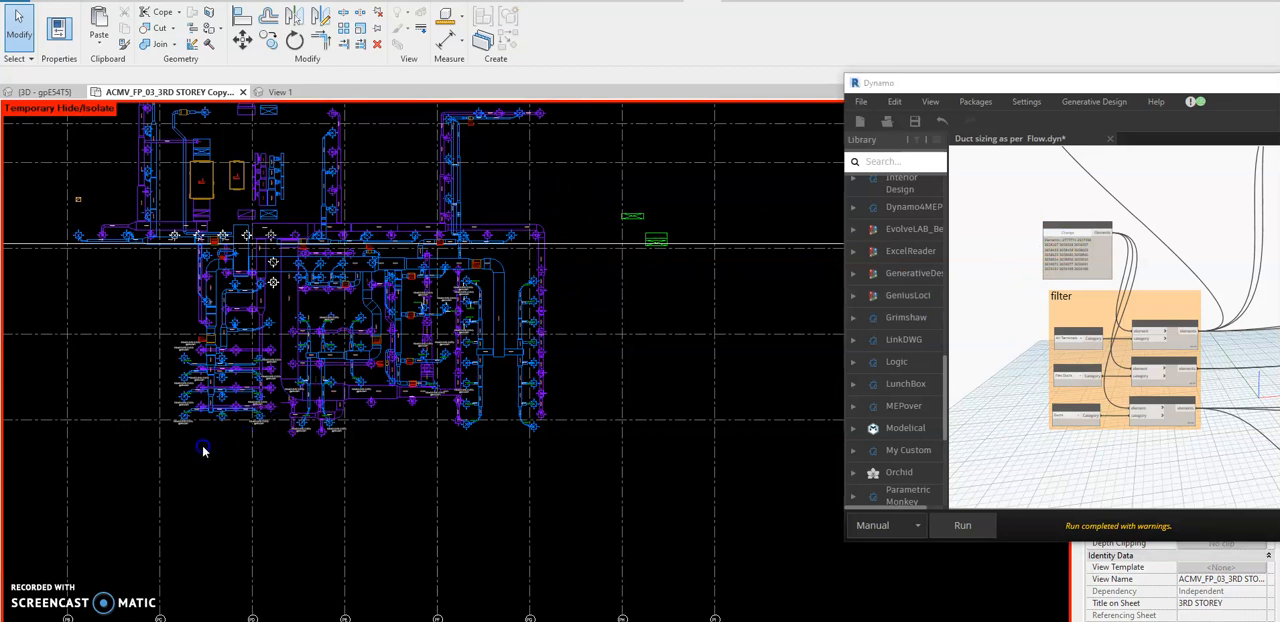
left_click(46, 490)
Run the duct sizing graph and resolve the short-line errors by deleting the offending elements.
left_click(960, 524)
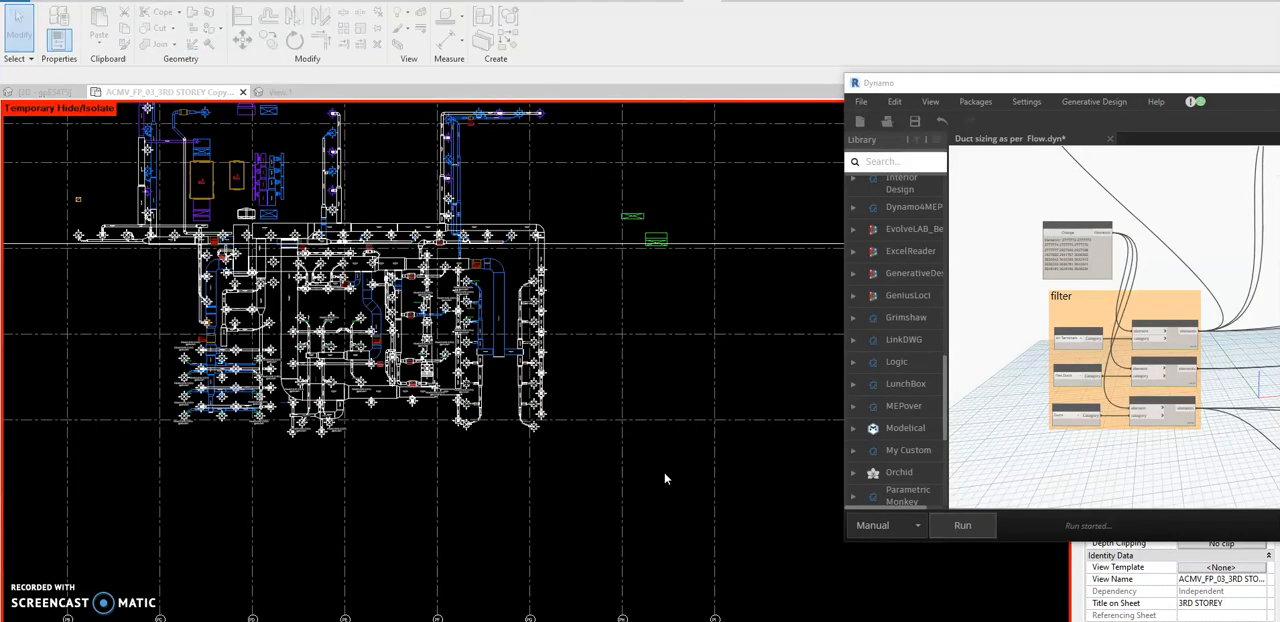
left_click(580, 370)
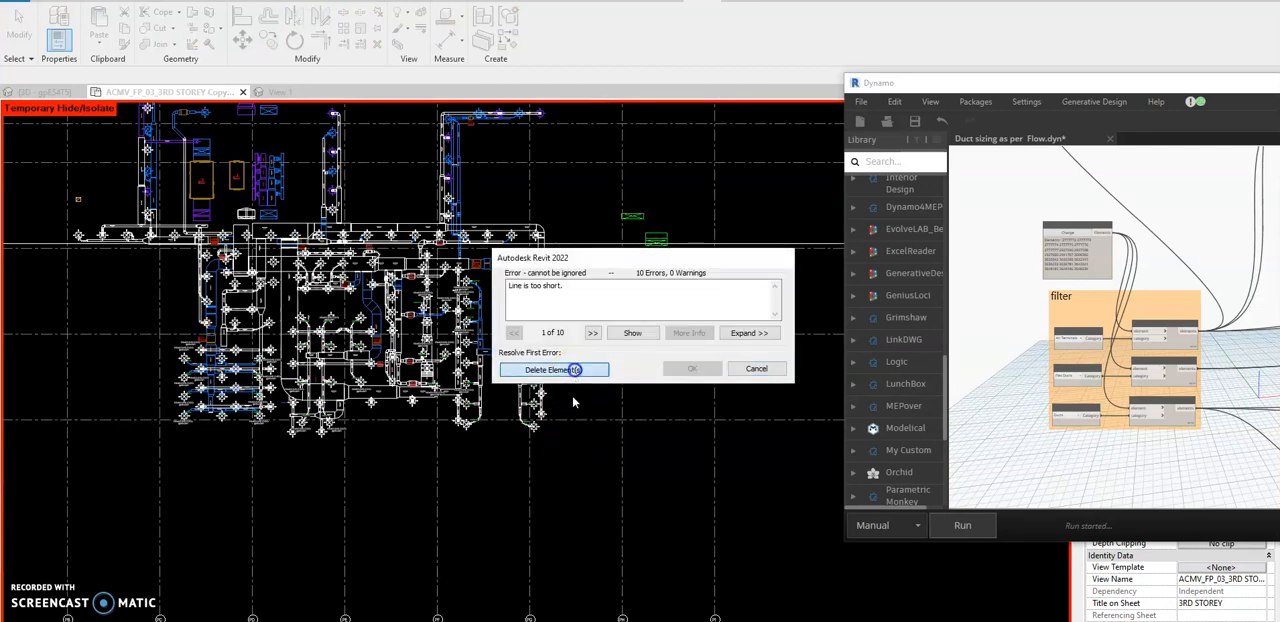
left_click(578, 369)
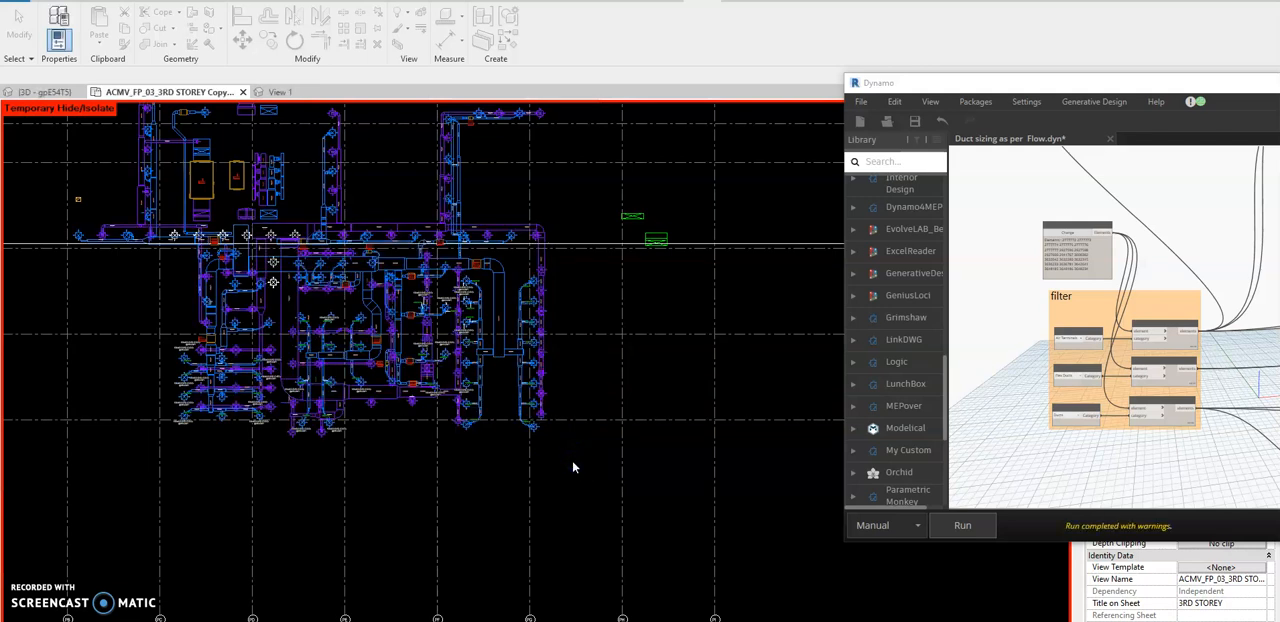
Inspect the size of the last return air duct beside the 400CMH supply branches.
scroll(536, 360, "up", 3)
scroll(560, 445, "up", 5)
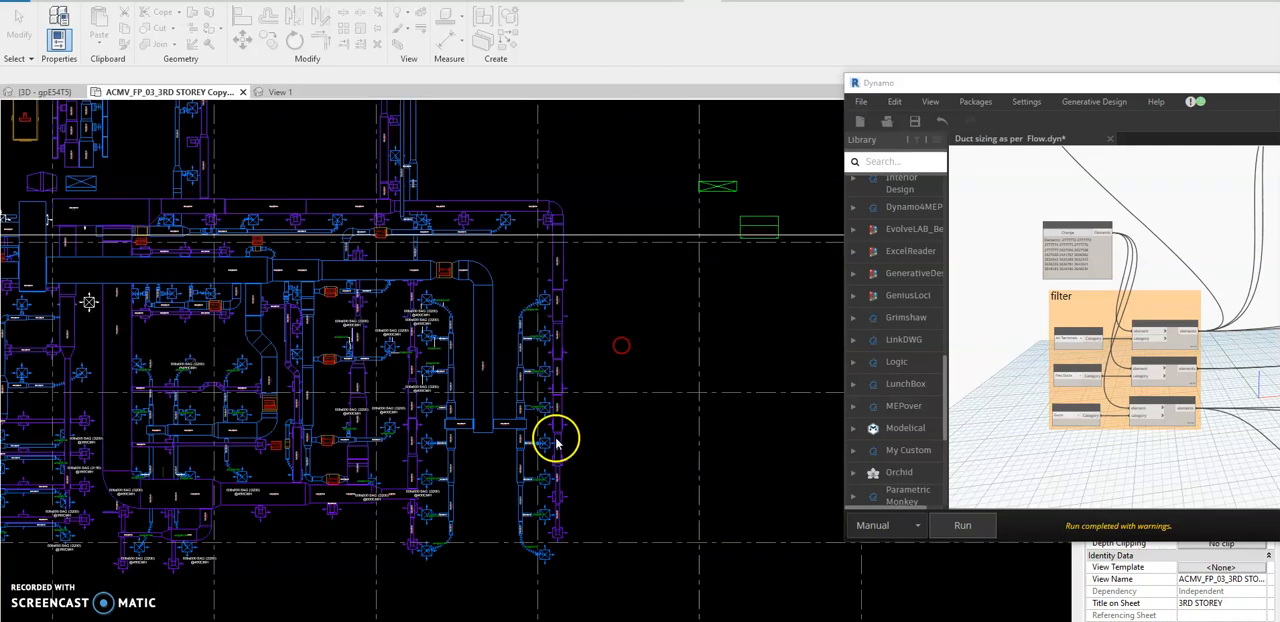
scroll(587, 513, "up", 3)
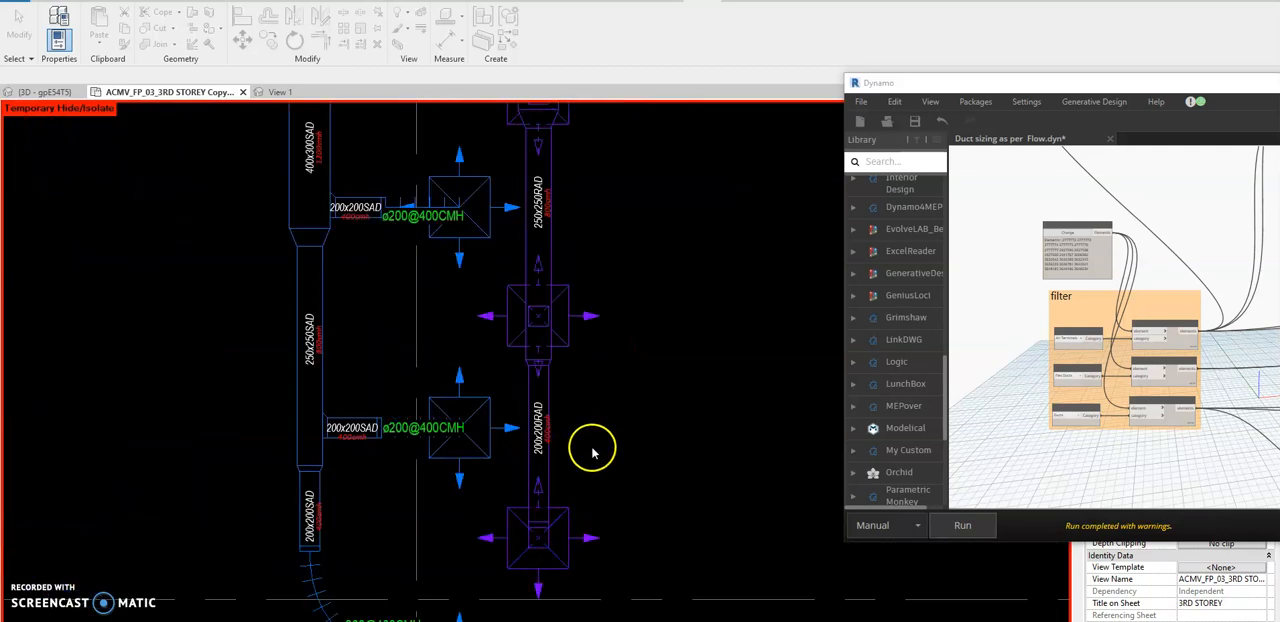
scroll(565, 448, "up", 4)
scroll(575, 415, "down", 3)
left_click(552, 410)
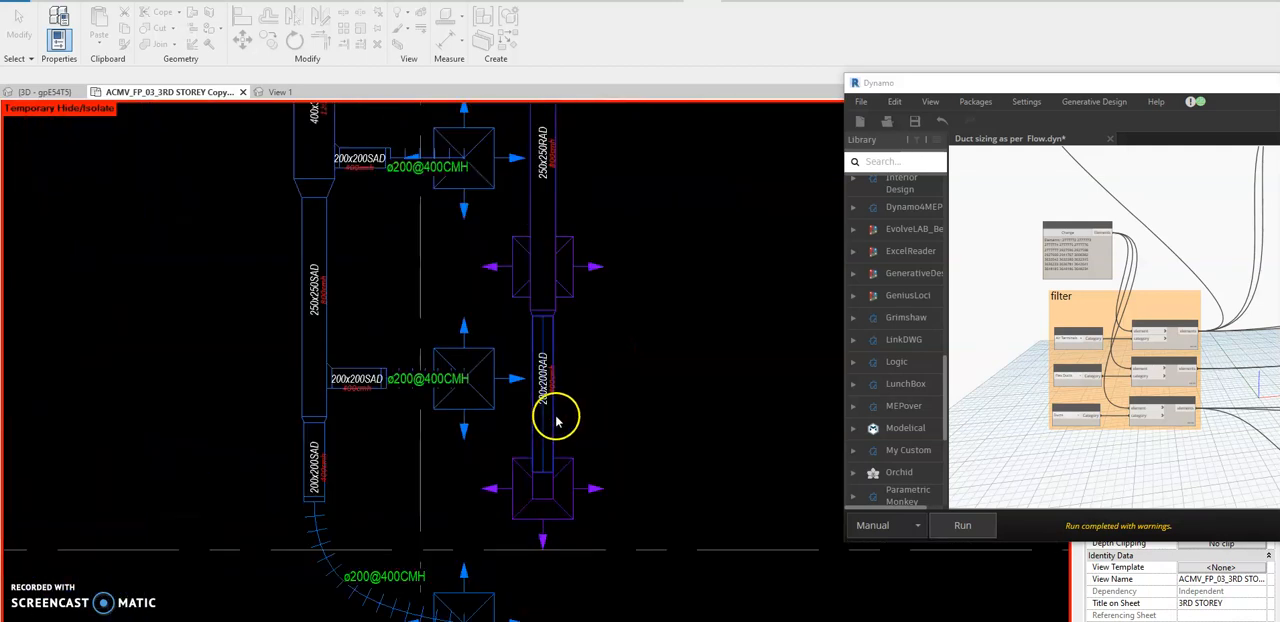
left_click(630, 404)
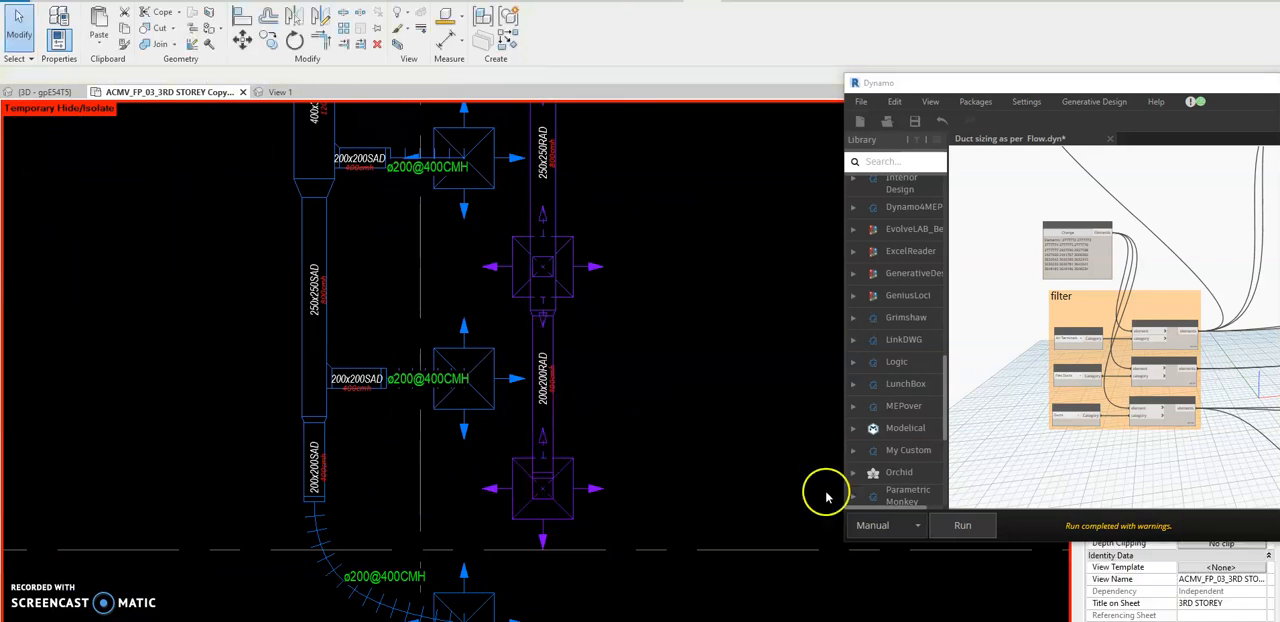
Consult the photo of the handwritten flow sizing chart, and return to the end of the 400CMH supply branch in Revit.
left_click(855, 620)
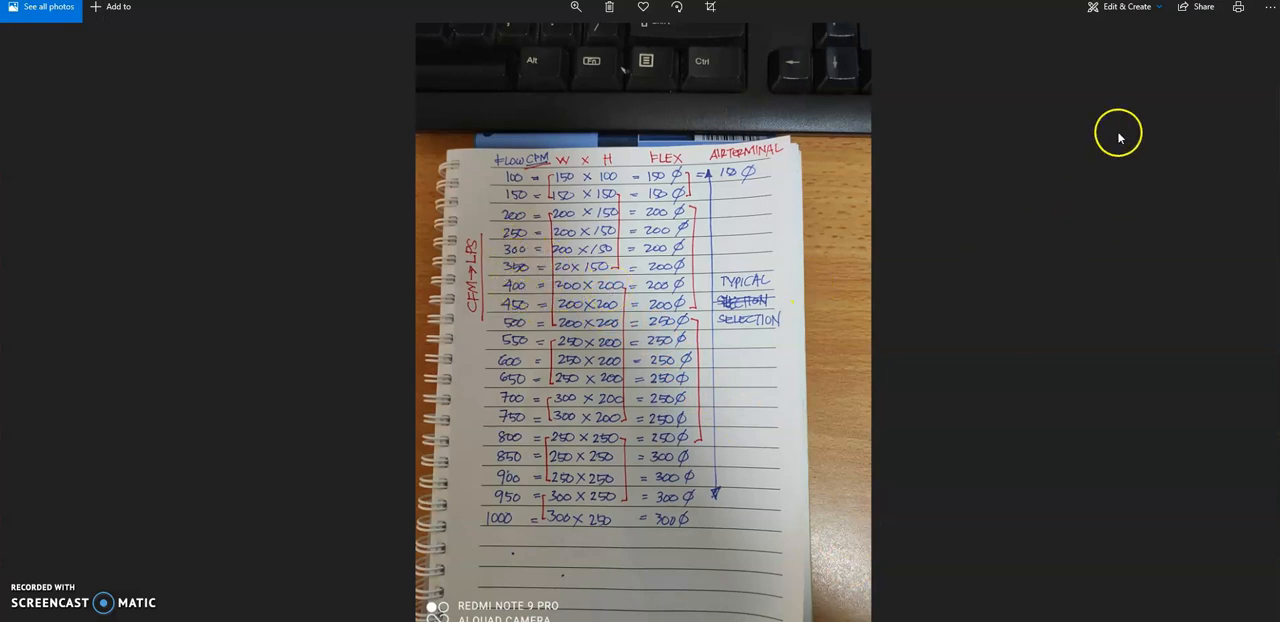
left_click(1177, 24)
scroll(414, 503, "up", 3)
scroll(572, 487, "down", 1)
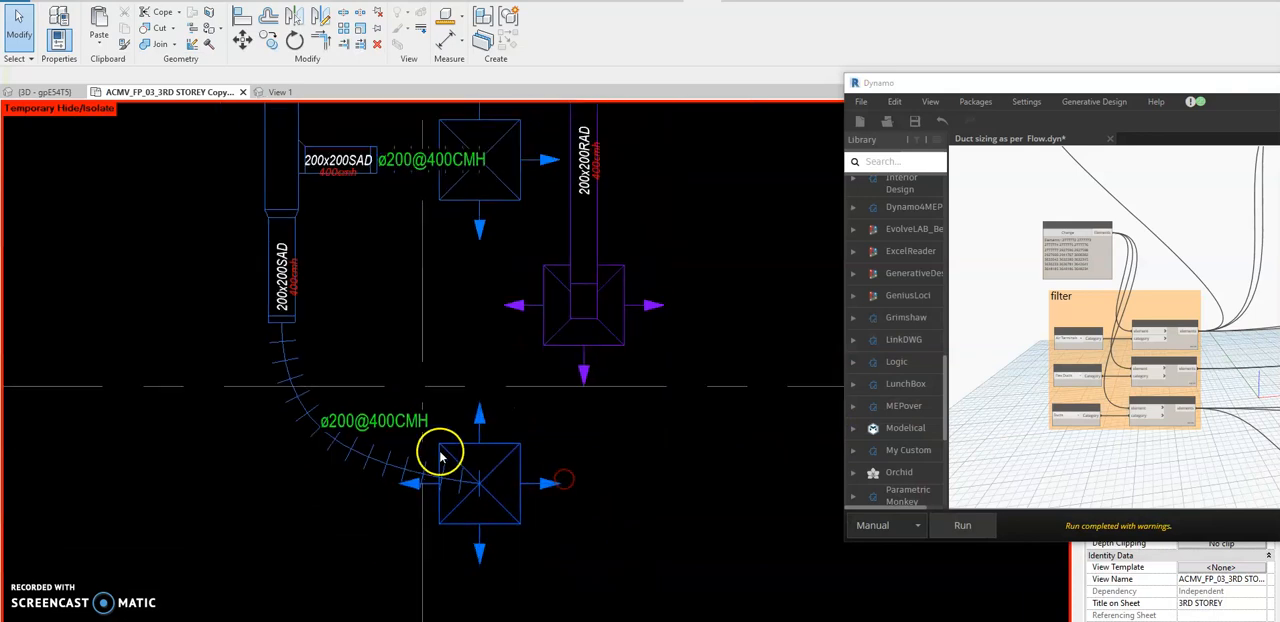
Inspect the last 400CMH branch's flex duct and its diffuser's type, moving the Dynamo window off the properties.
left_click(388, 463)
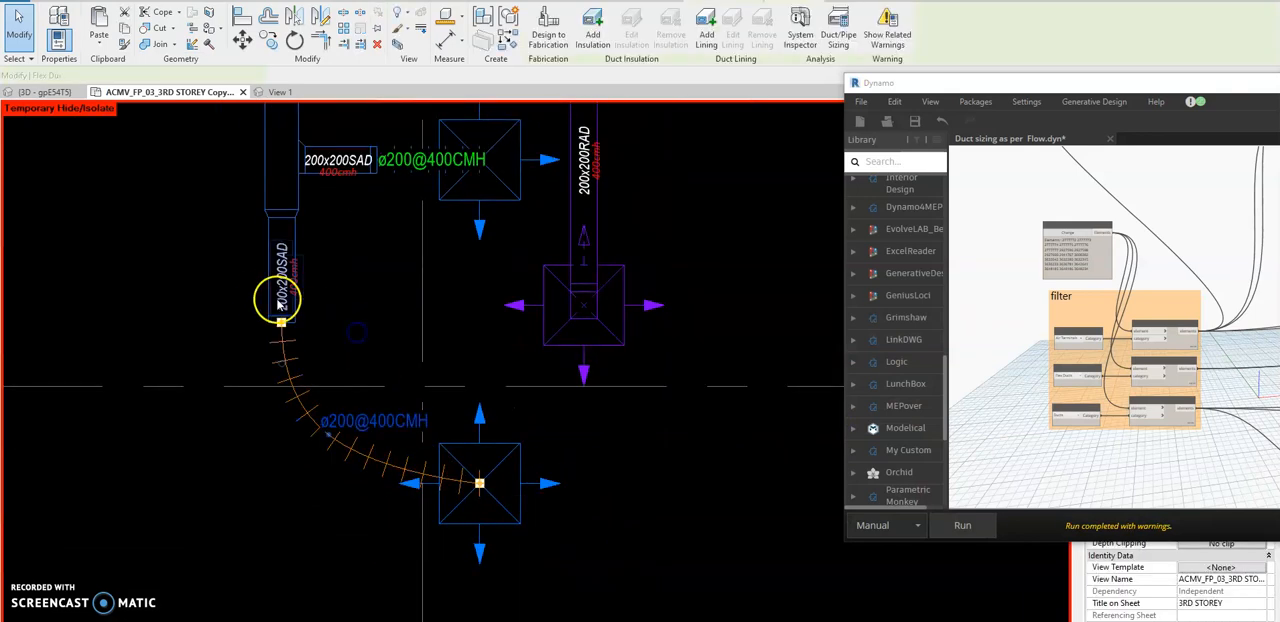
left_click(218, 311)
left_click(540, 440)
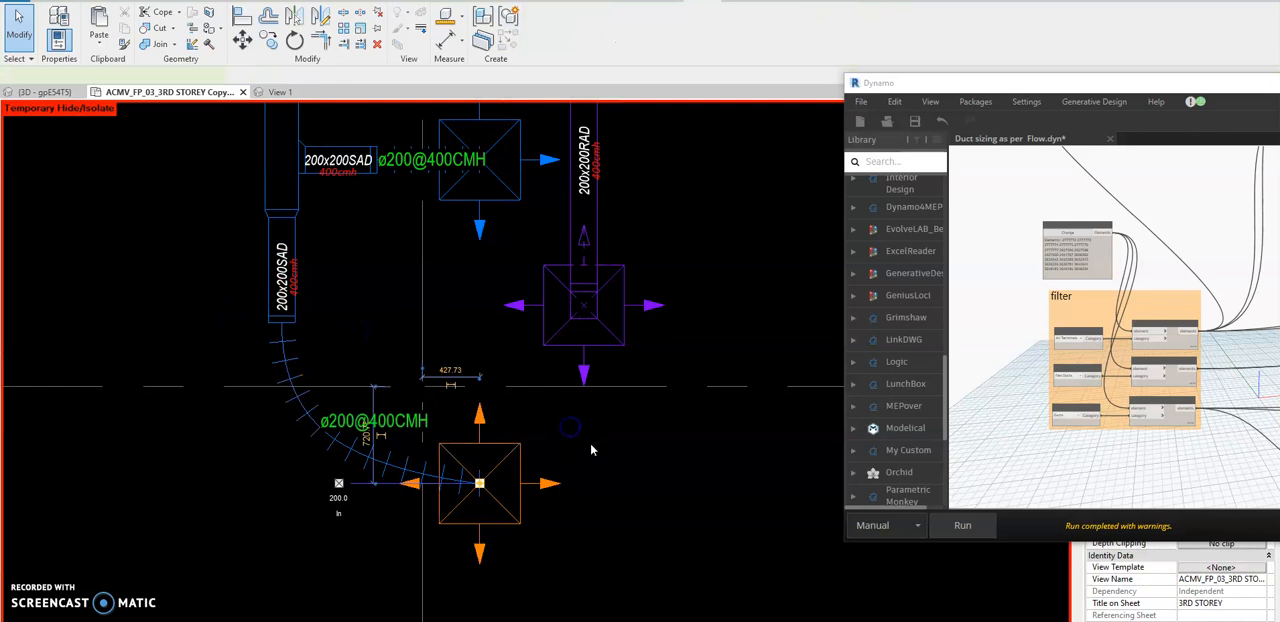
left_click_drag(955, 86, 1279, 130)
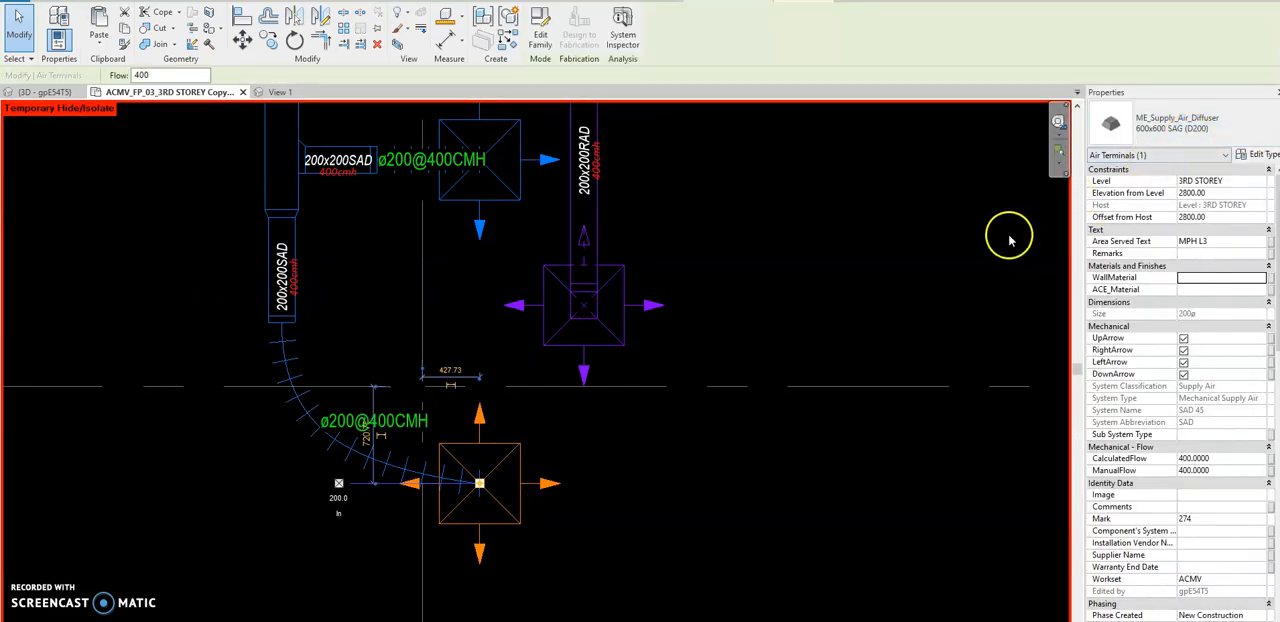
key("Escape")
Temporarily hide the whole connected RAD 17 return air duct network in the floor plan.
scroll(563, 428, "down", 8)
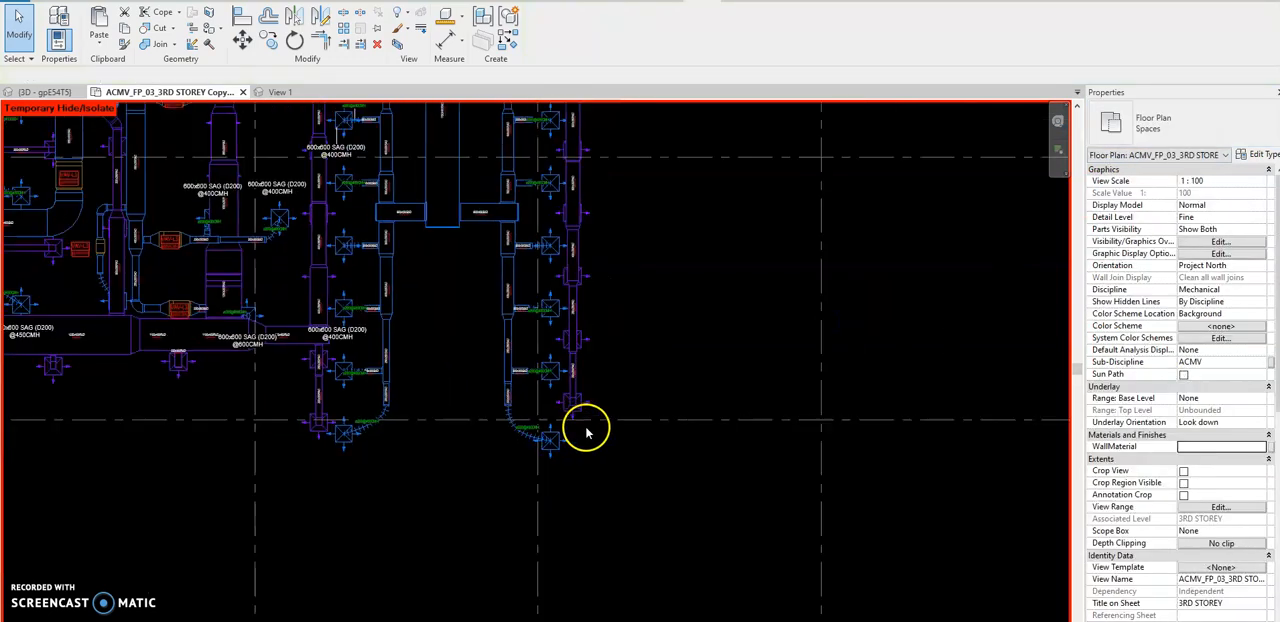
scroll(767, 476, "down", 2)
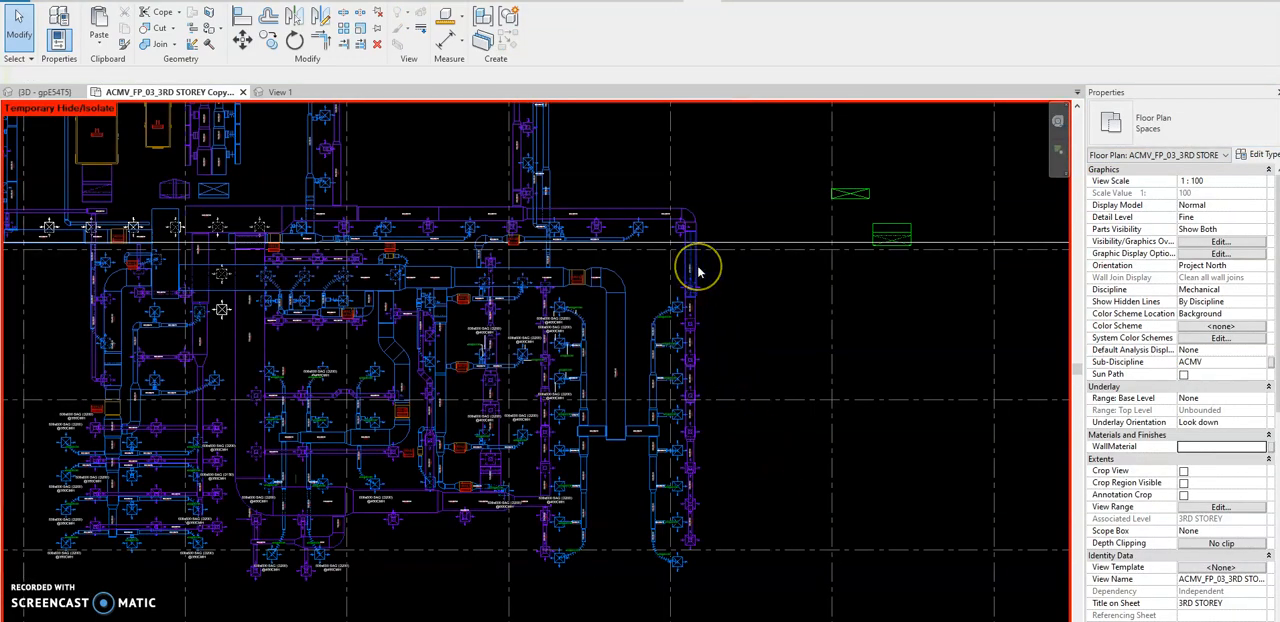
key("Tab")
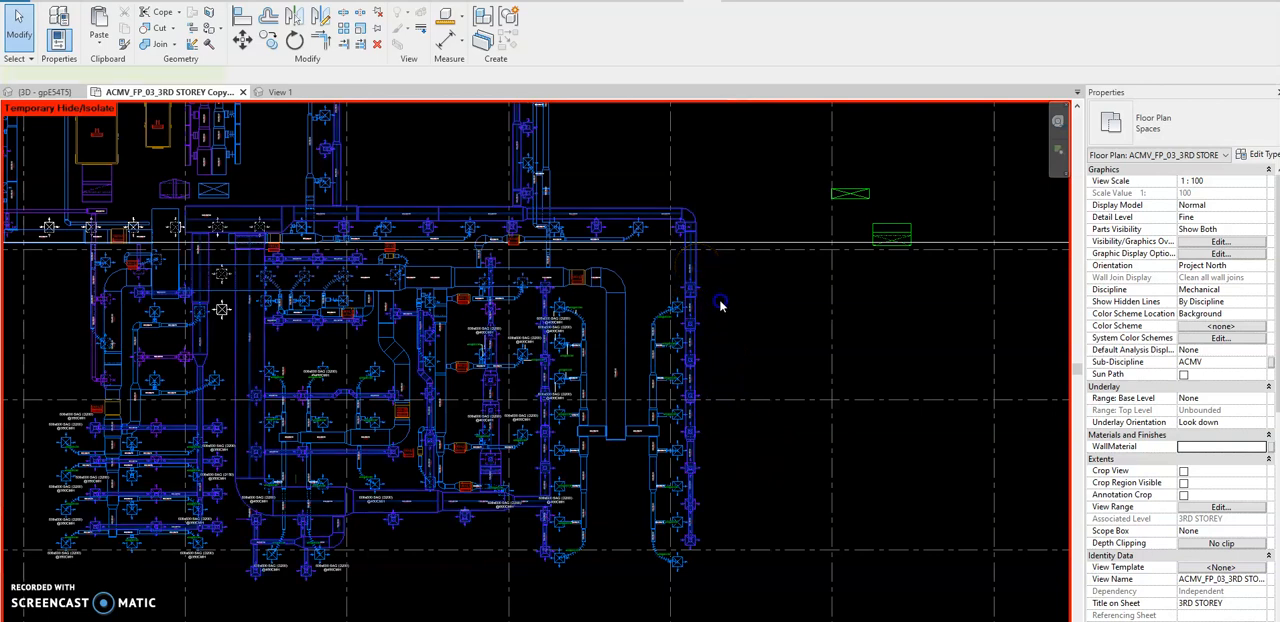
left_click(724, 300)
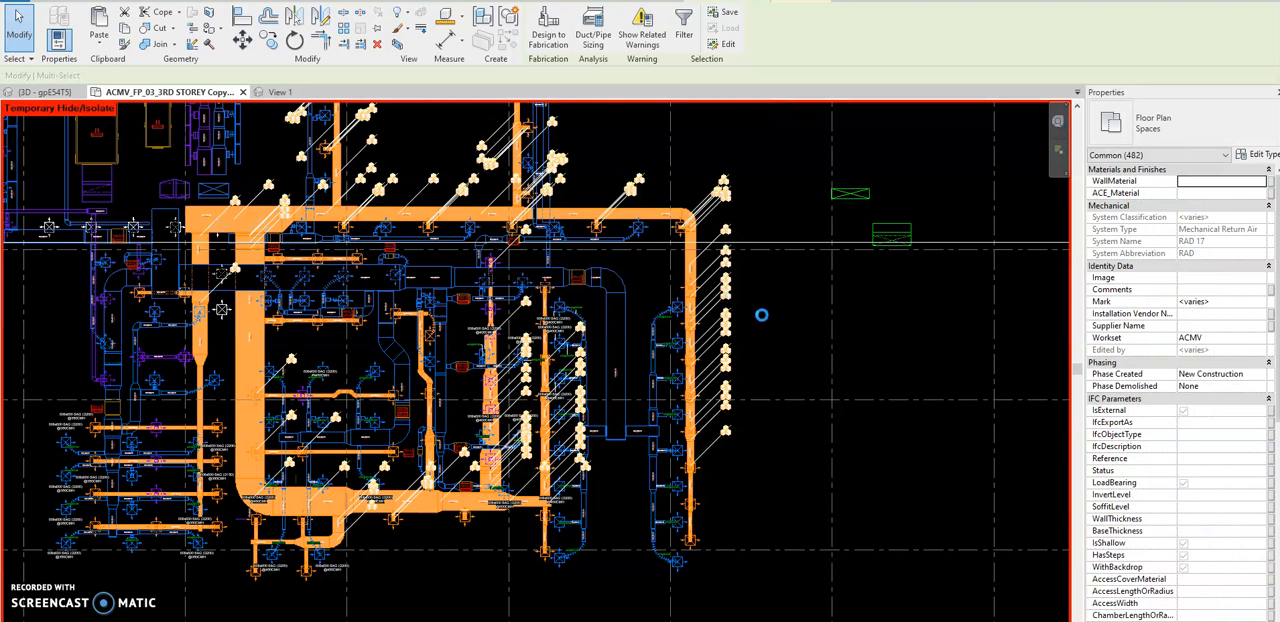
key("h")
key("h")
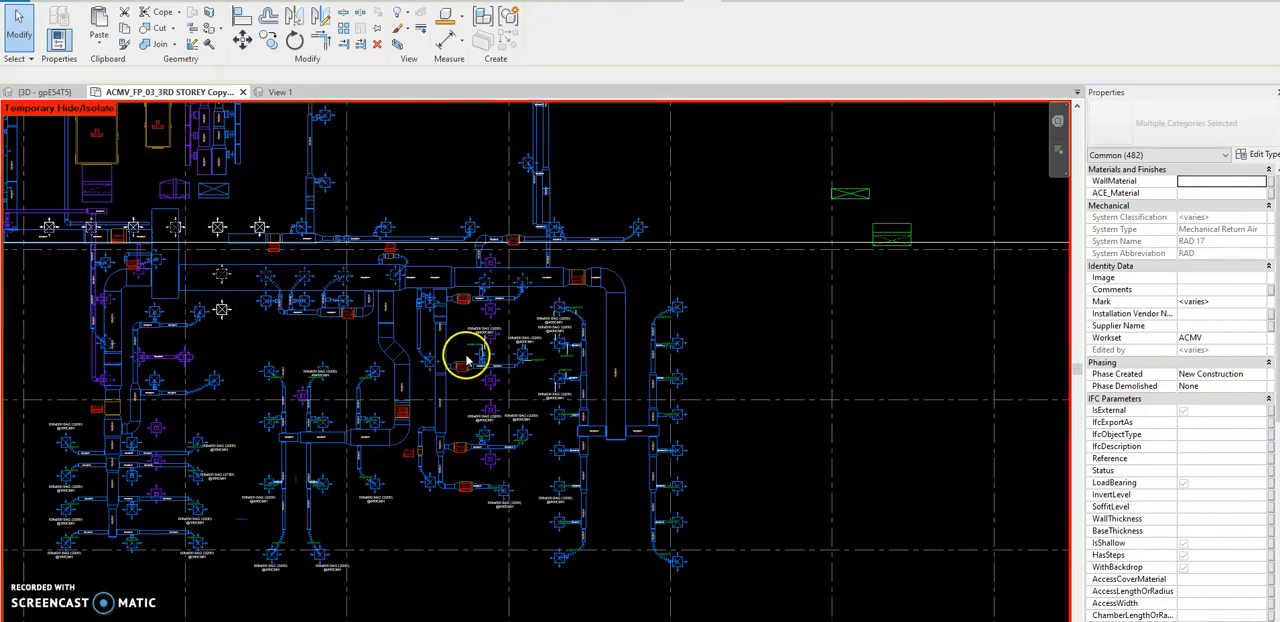
Delete two 400CMH diffuser tags: the upper of the overlapping pair and the one over the return diffuser.
scroll(476, 349, "up", 2)
middle_click_drag(560, 353, 630, 323)
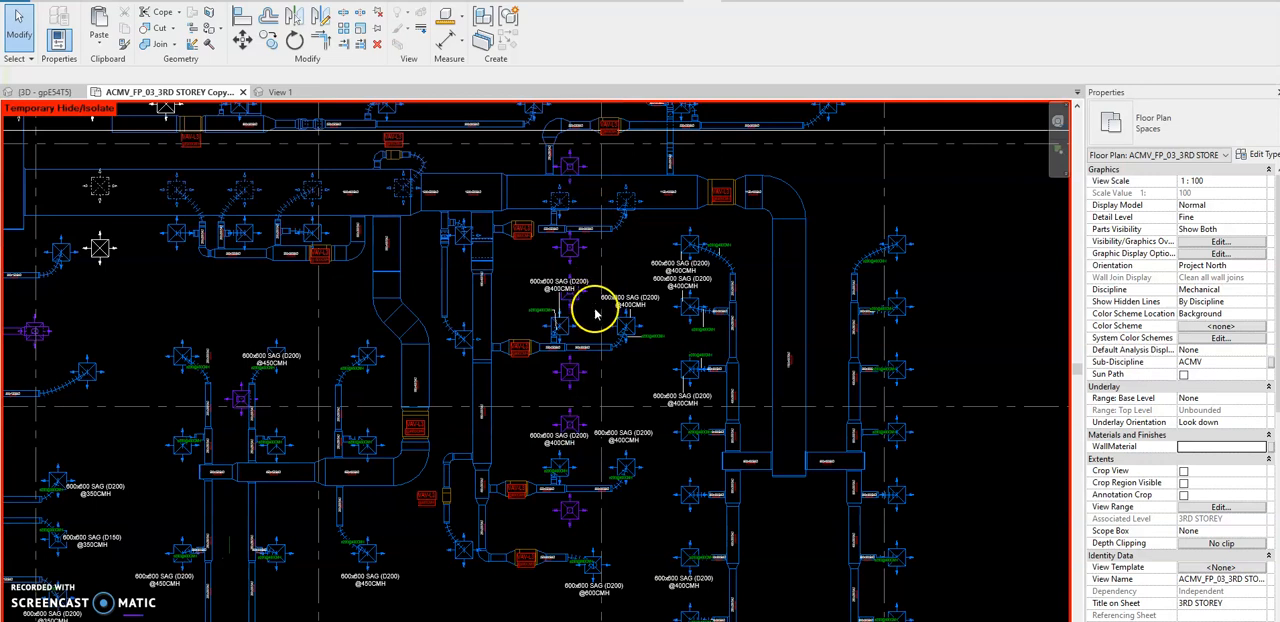
scroll(590, 310, "up", 3)
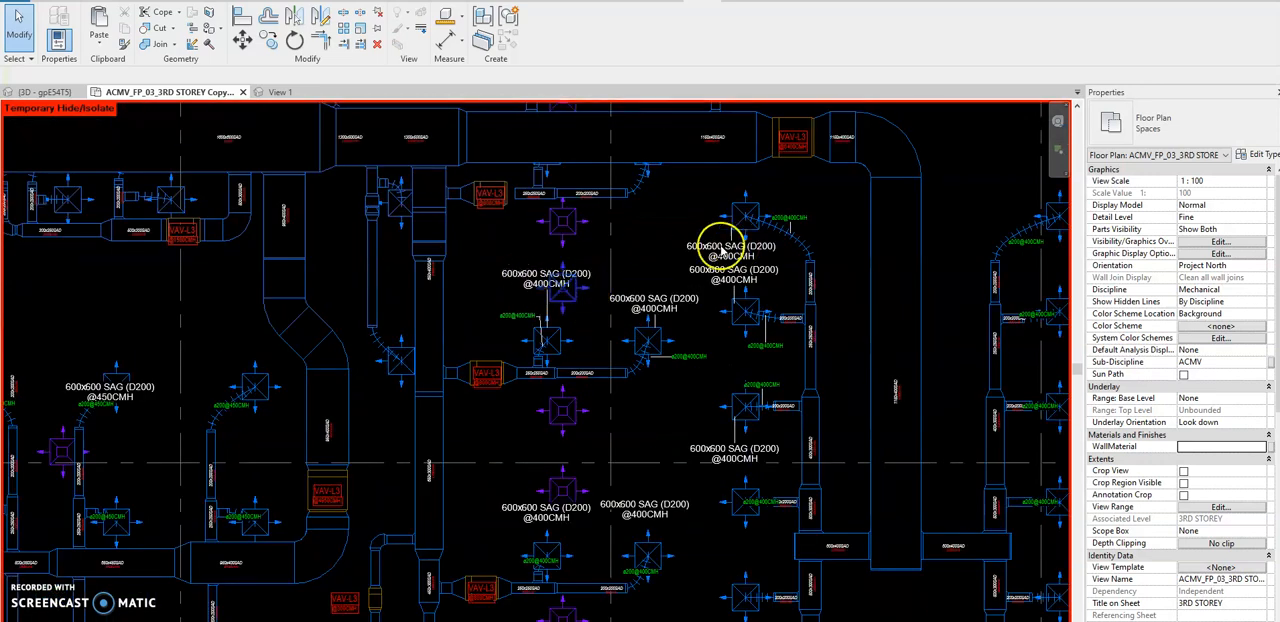
left_click(702, 257)
left_click(688, 298, "ctrl")
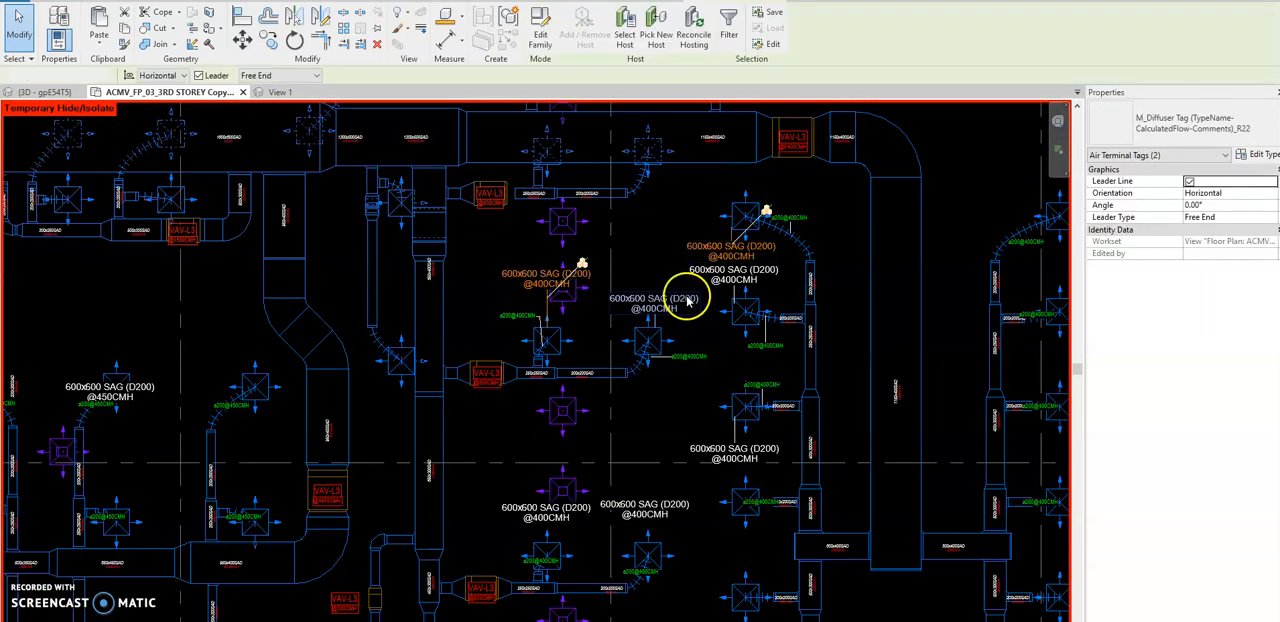
left_click(644, 255)
scroll(644, 257, "down", 2)
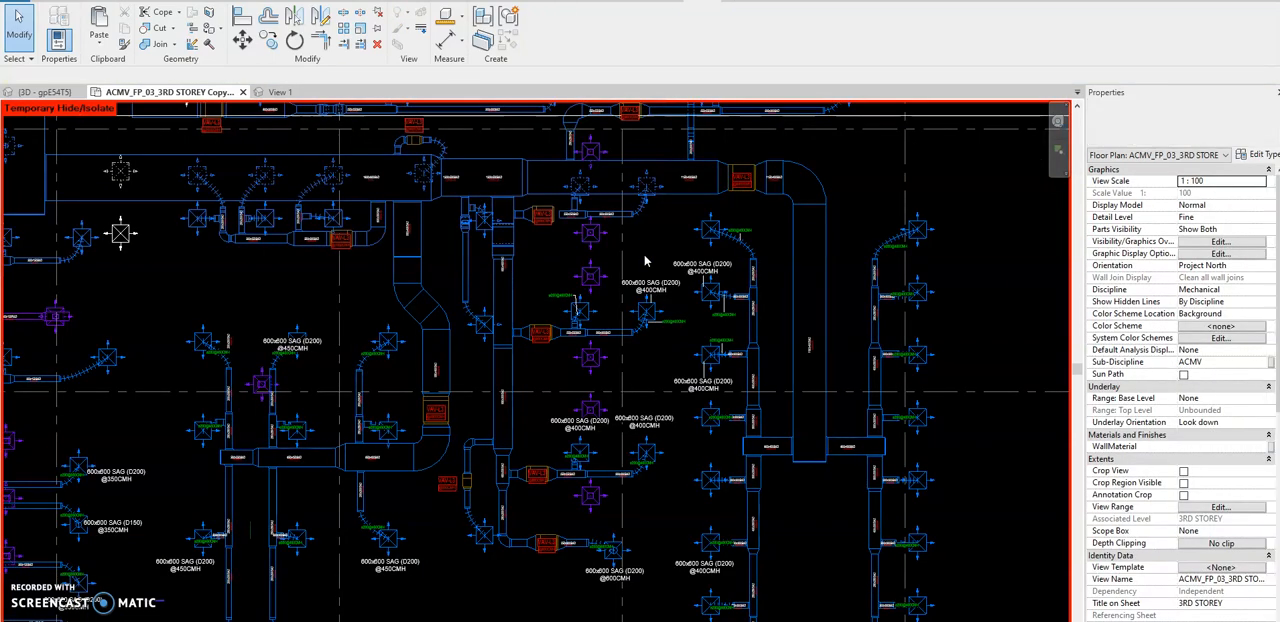
scroll(525, 405, "down", 2)
right_click(891, 340)
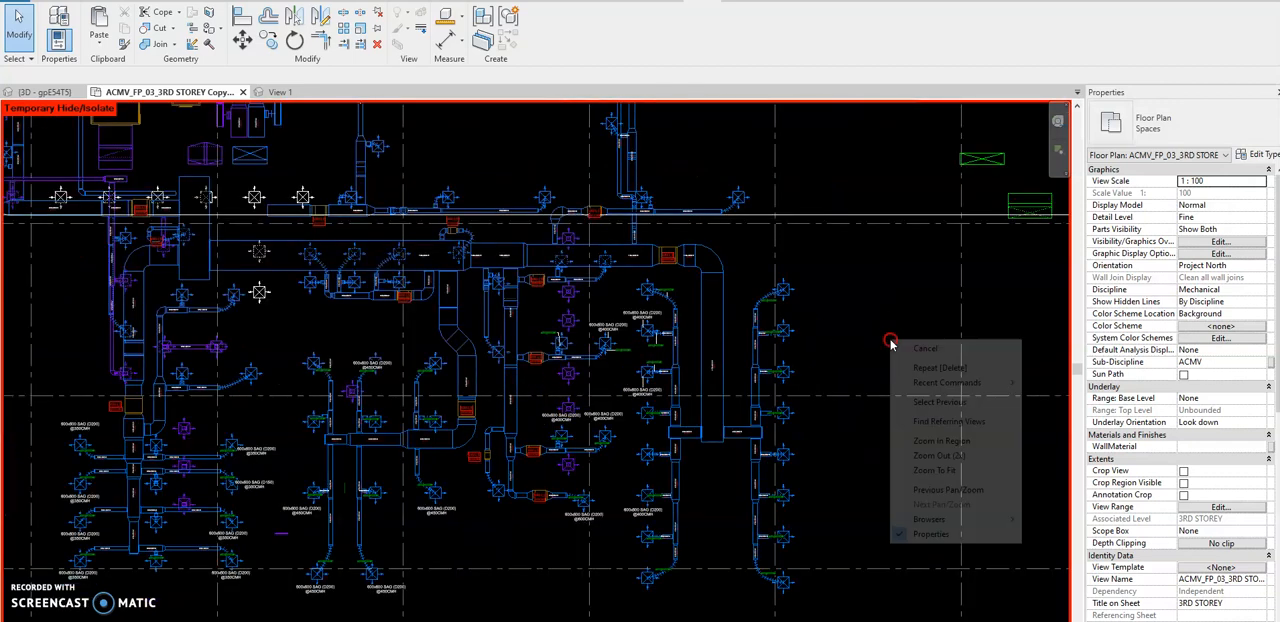
left_click(659, 471)
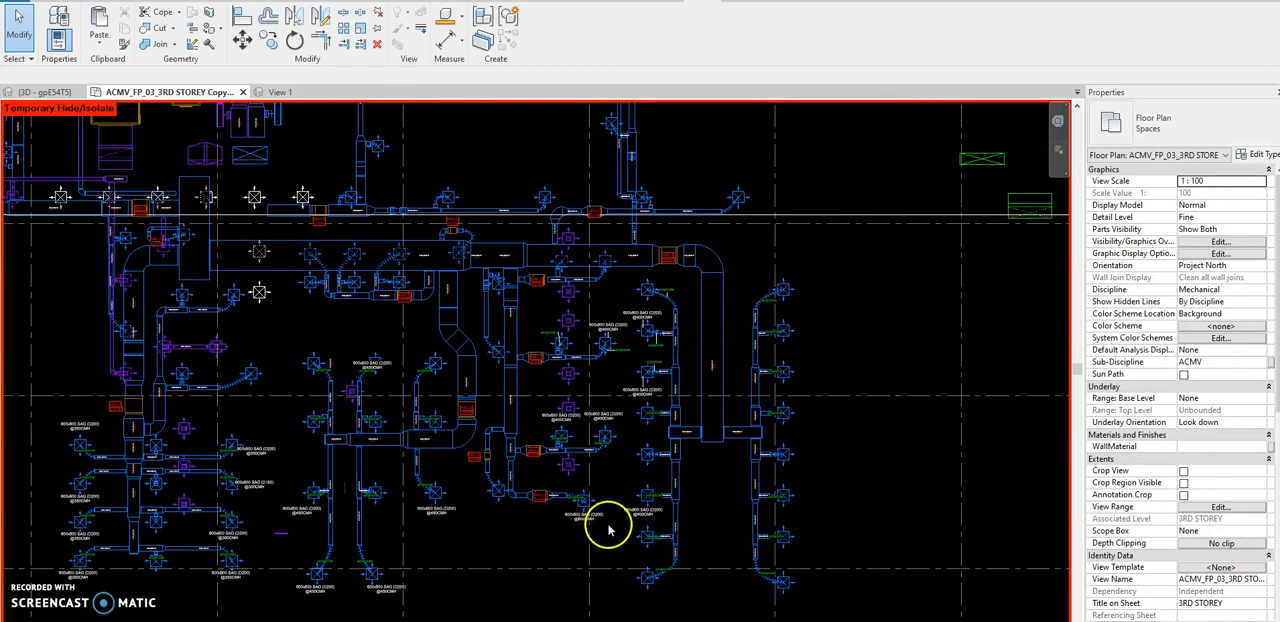
scroll(715, 519, "up", 4)
middle_click_drag(734, 531, 778, 388)
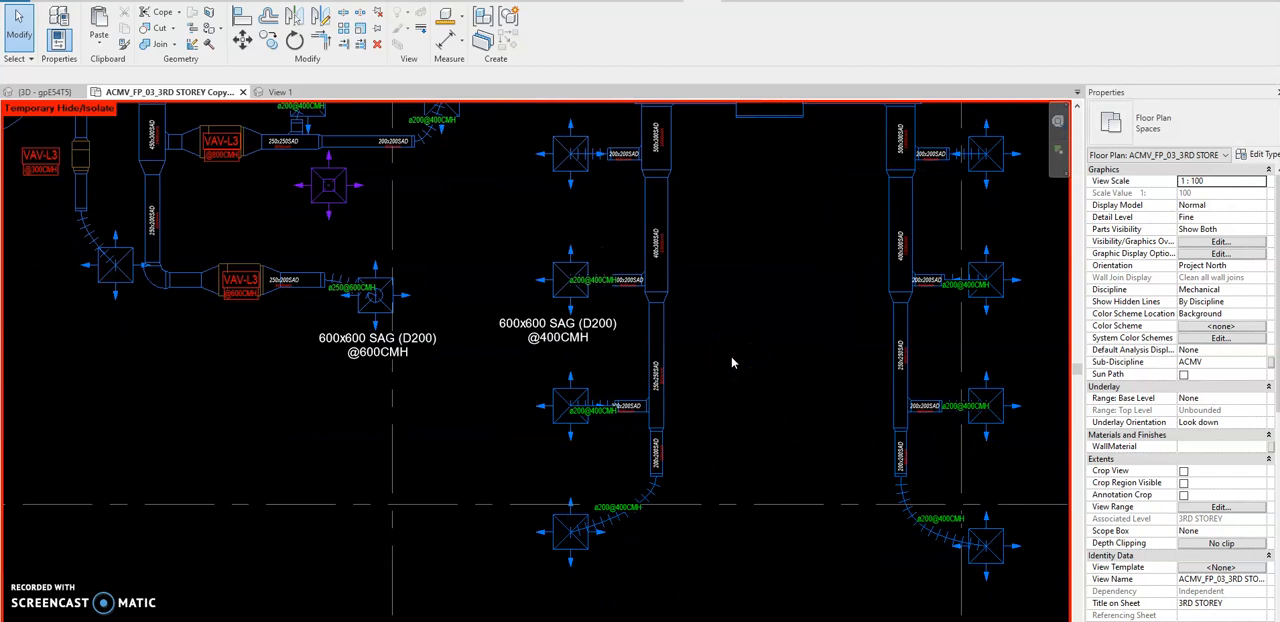
scroll(460, 315, "up", 3)
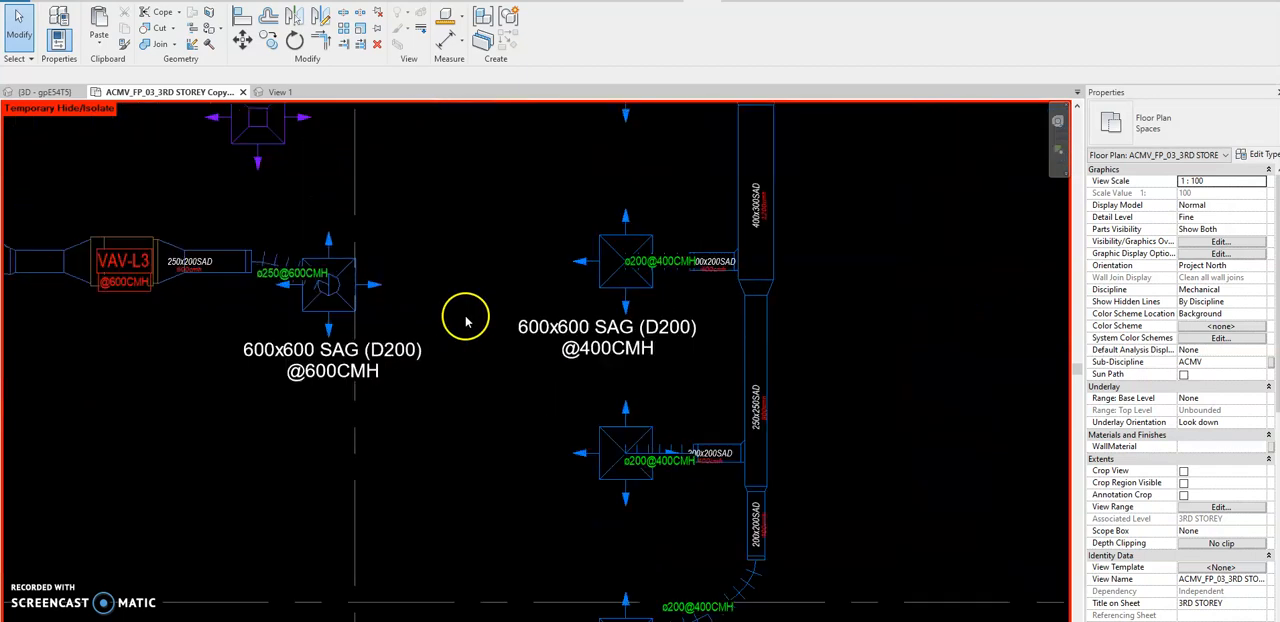
scroll(296, 282, "up", 1)
left_click(305, 283)
left_click_drag(305, 283, 298, 224)
left_click(380, 263)
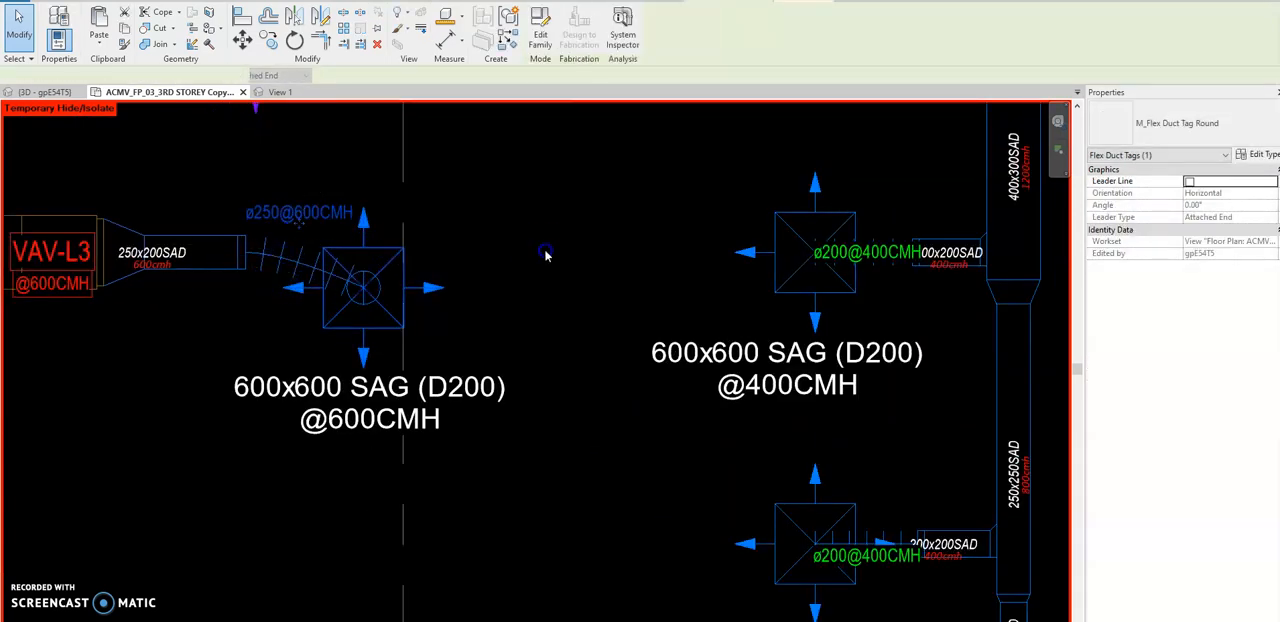
Check the 600CMH diffuser's type and its flex duct's diameter against the sizing chart.
left_click(664, 206)
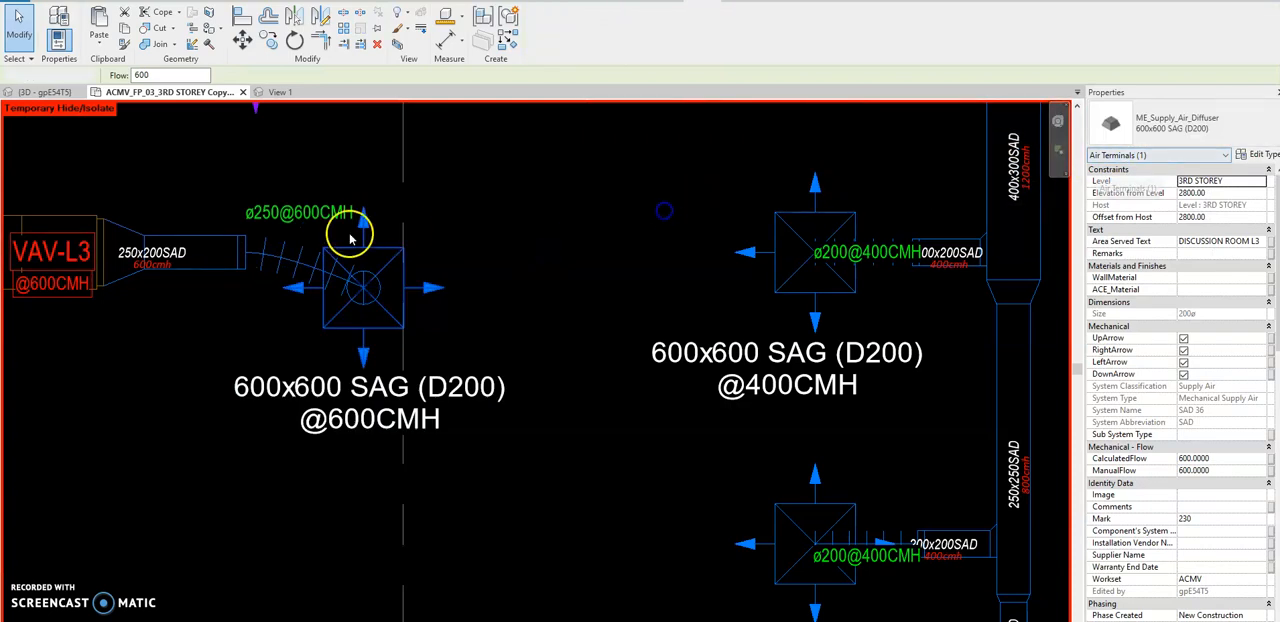
left_click(284, 252)
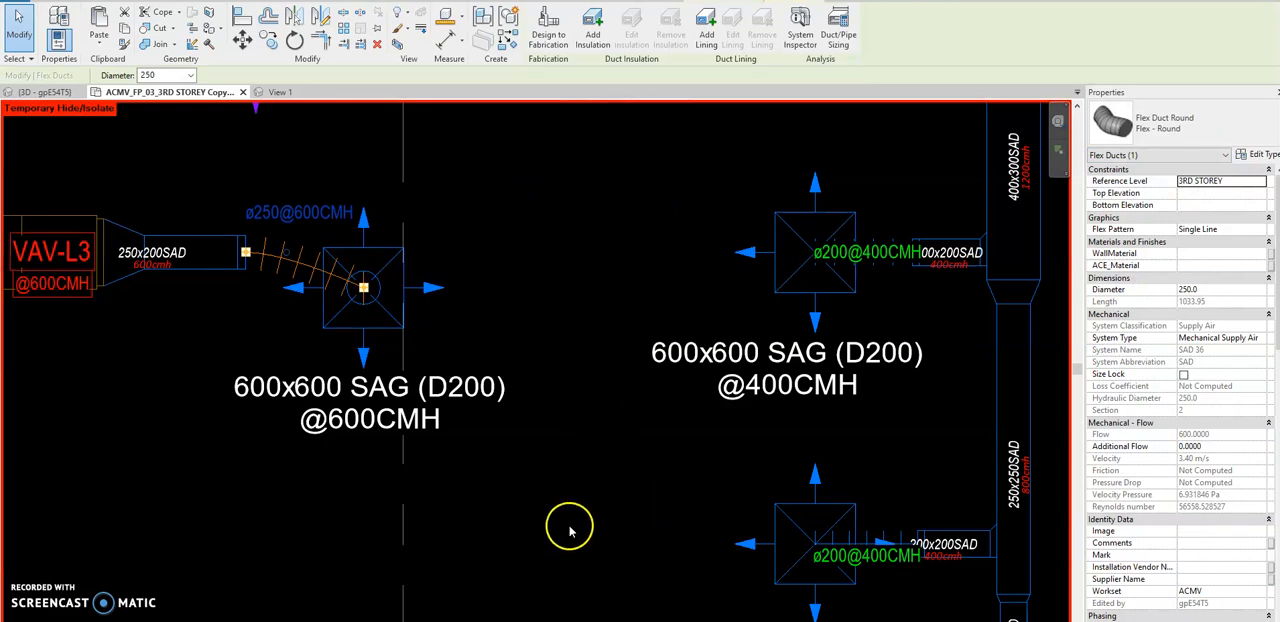
left_click(800, 620)
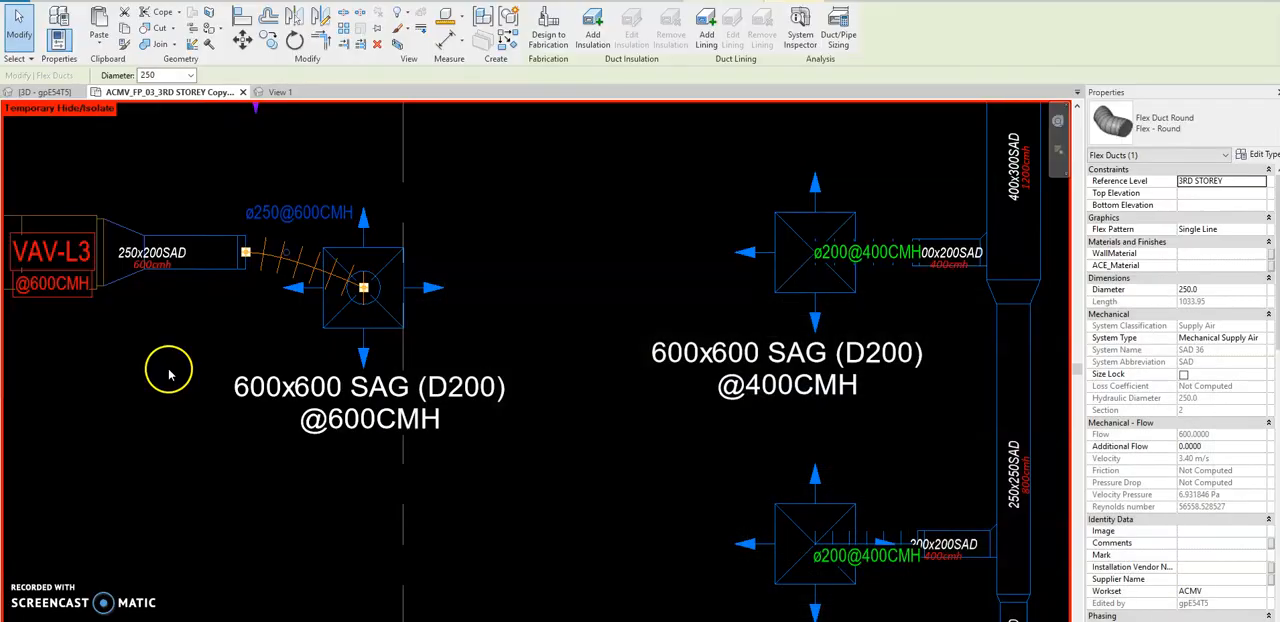
key("Escape")
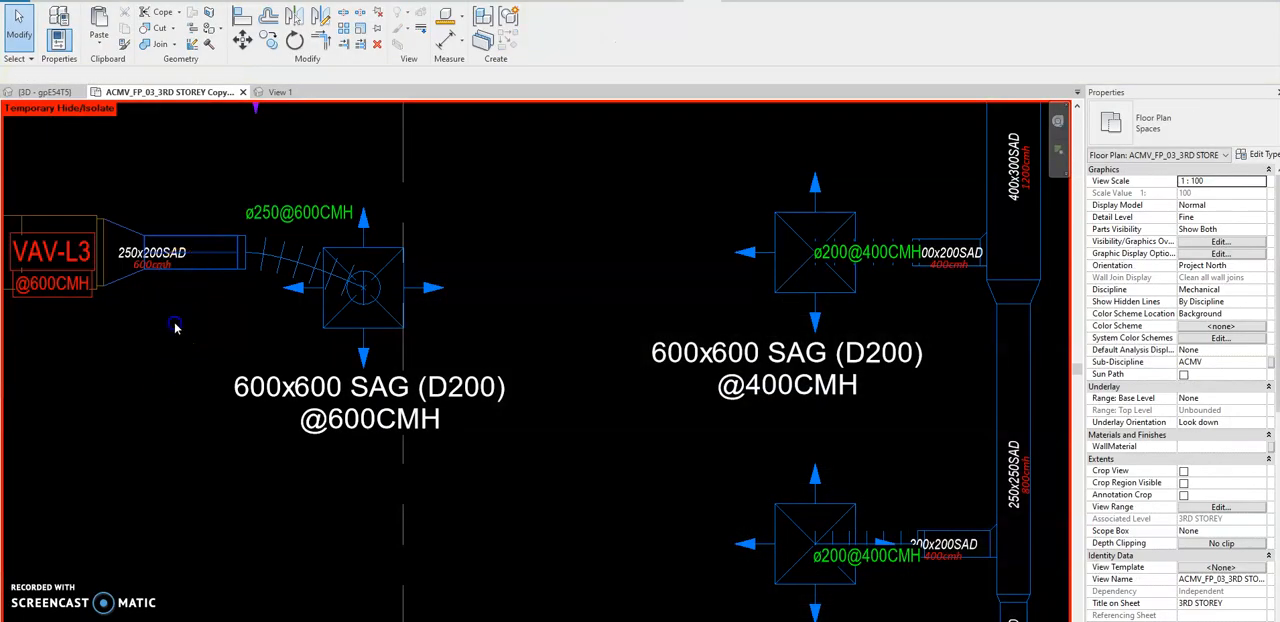
Review the types available for the 600CMH supply air diffuser without changing its type.
left_click(535, 268)
left_click(1190, 128)
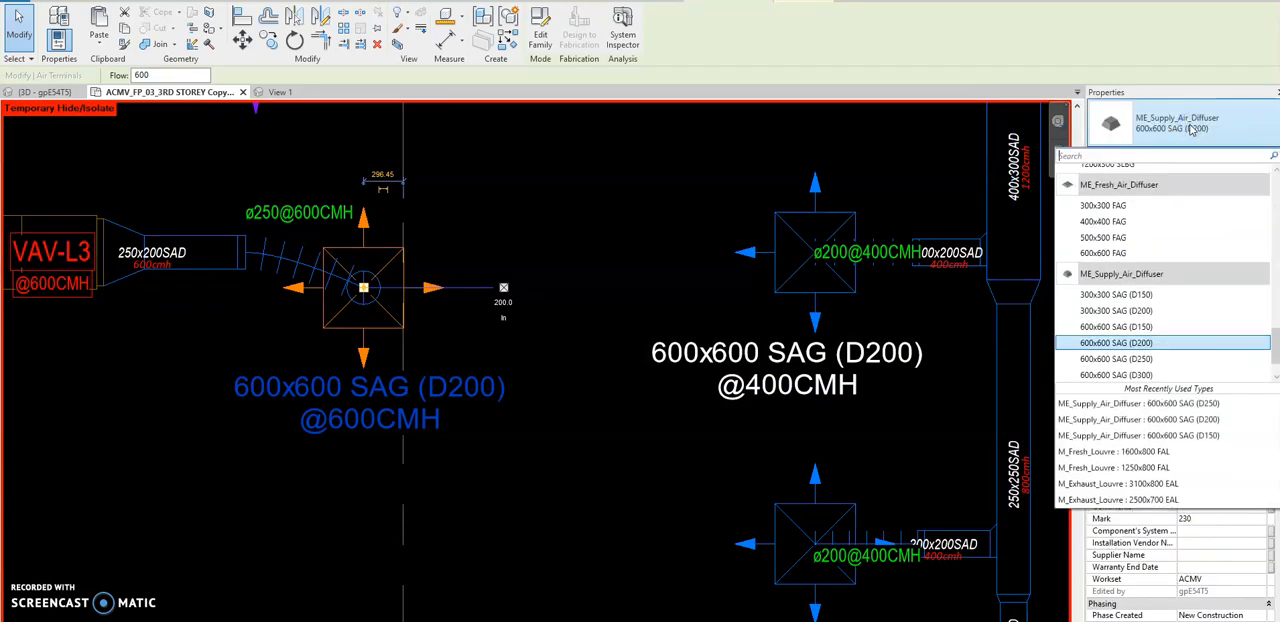
left_click(605, 239)
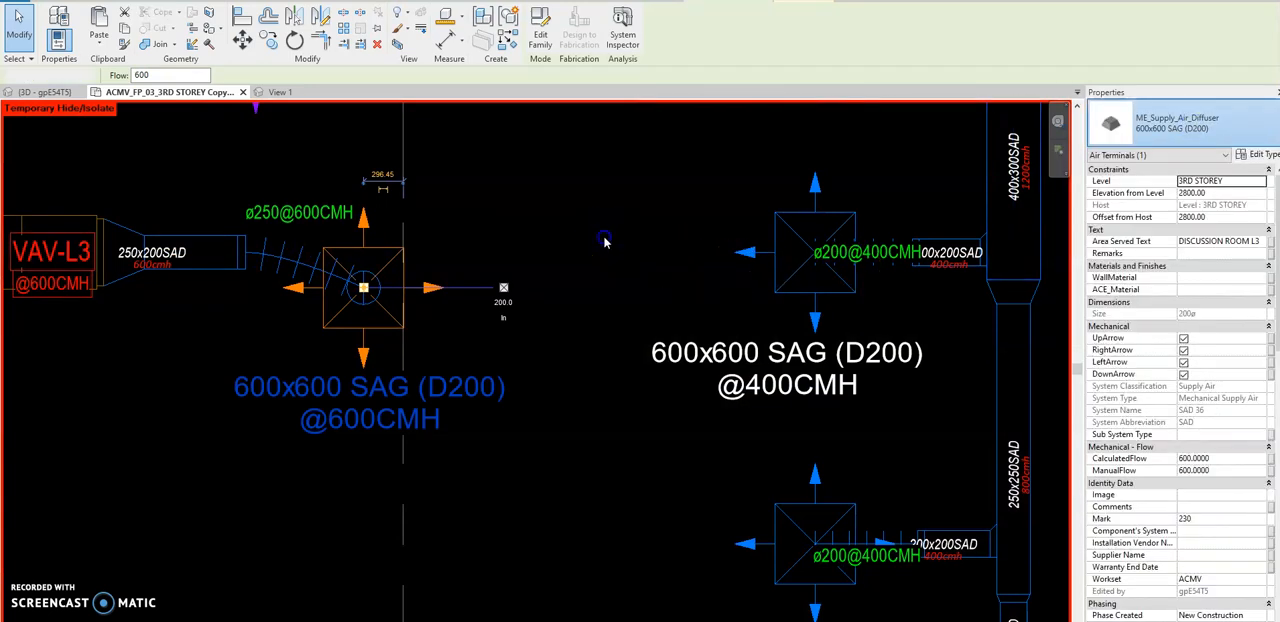
left_click(606, 240)
scroll(608, 240, "down", 3)
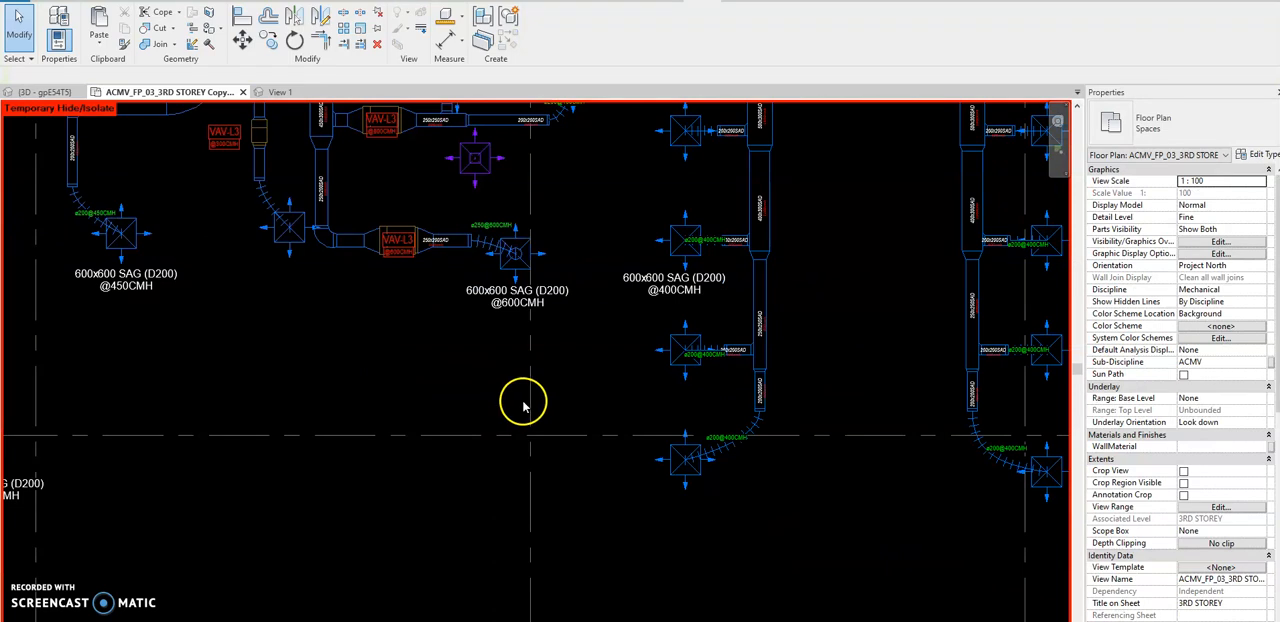
scroll(535, 390, "down", 2)
scroll(553, 366, "up", 3)
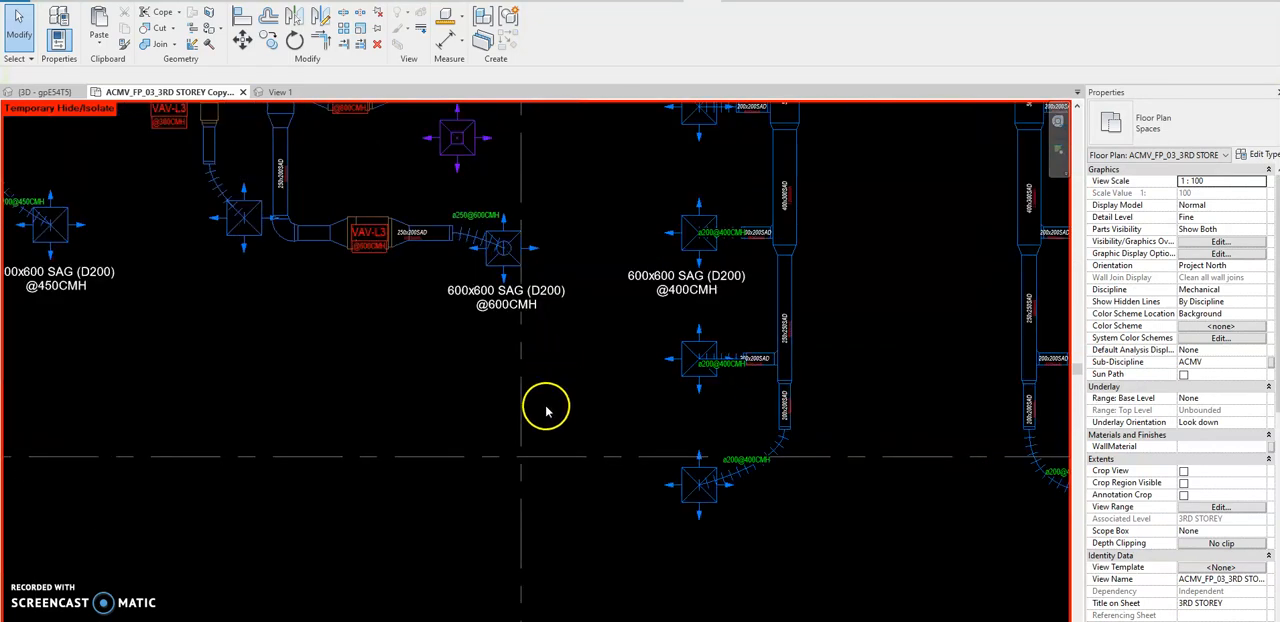
scroll(560, 300, "up", 1)
scroll(560, 297, "up", 1)
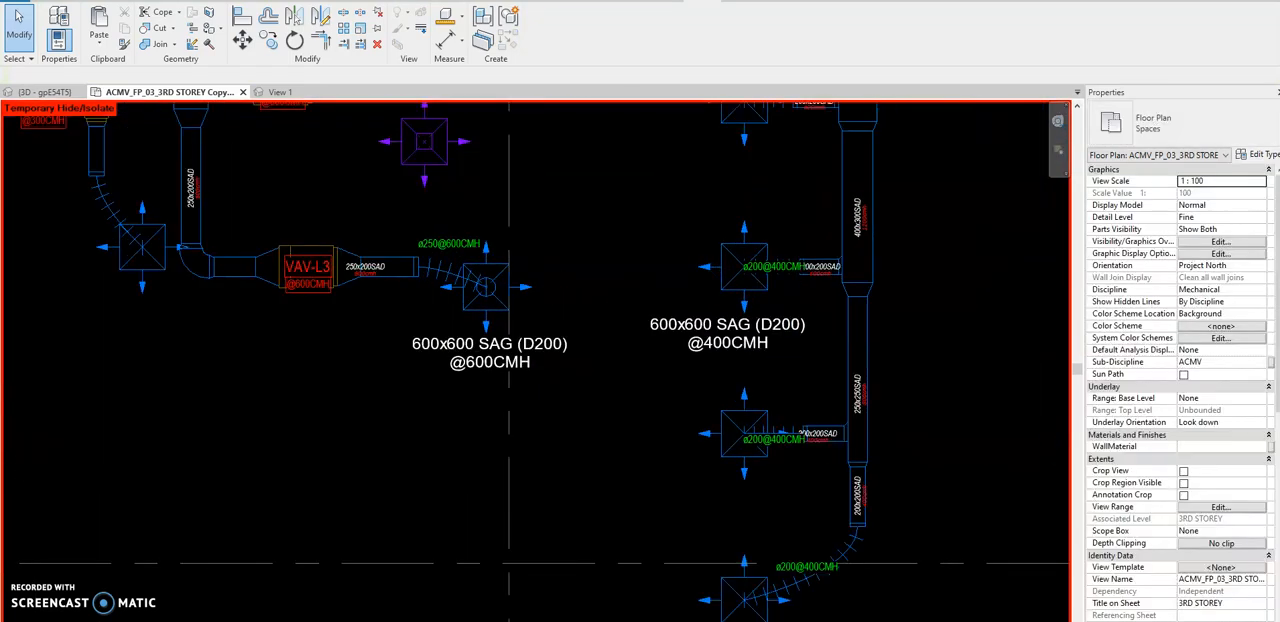
left_click_drag(1279, 180, 1079, 94)
left_click(991, 242)
left_click_drag(568, 203, 242, 429)
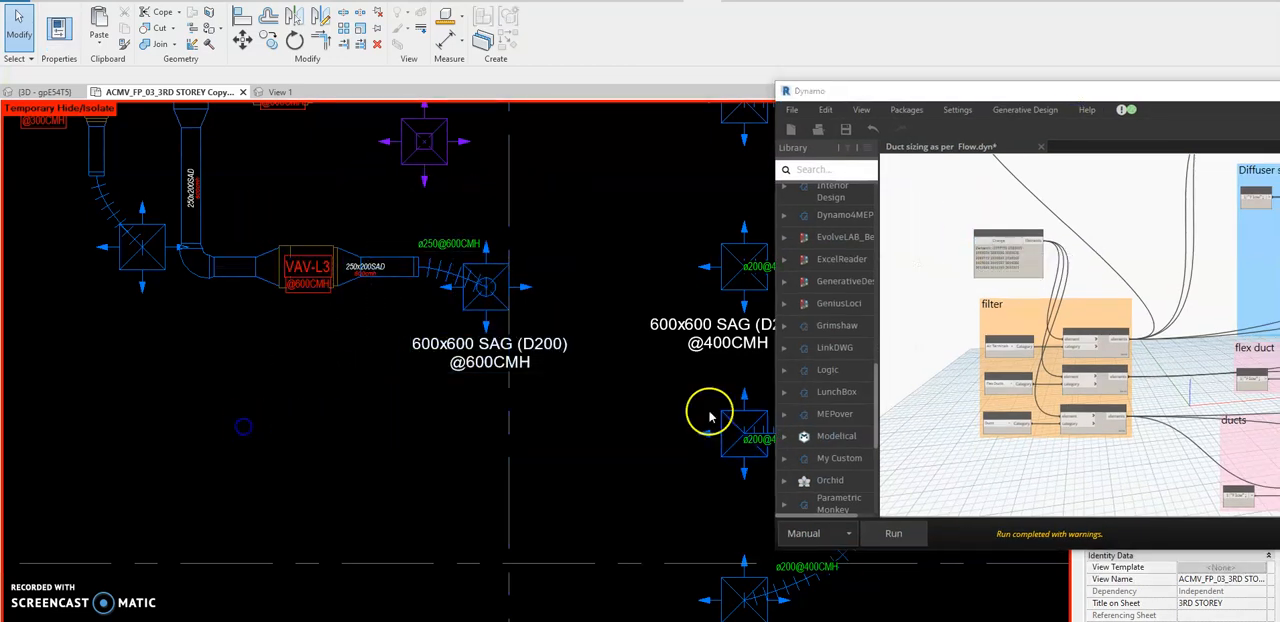
left_click(900, 532)
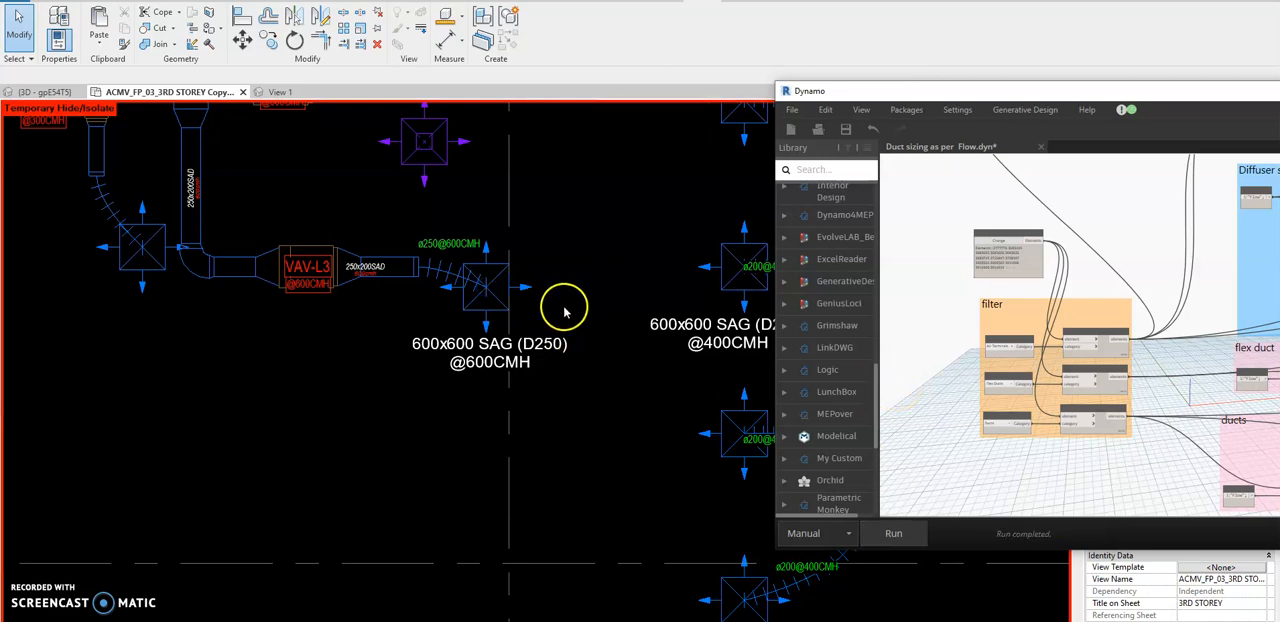
left_click(518, 289)
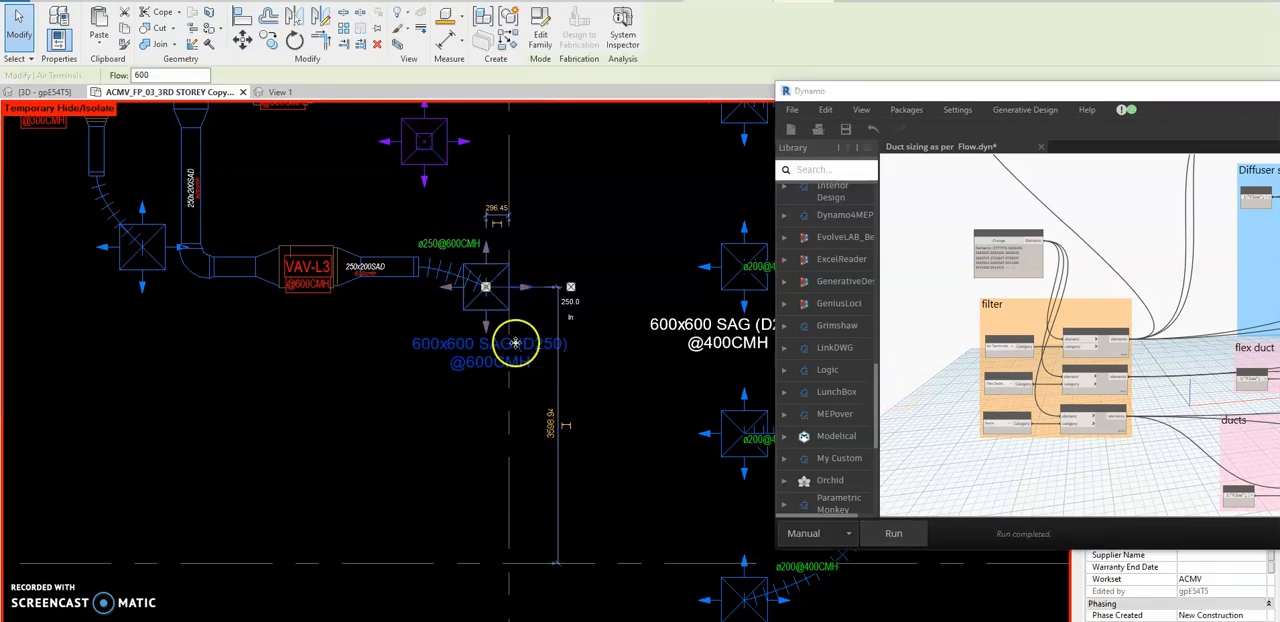
key("Escape")
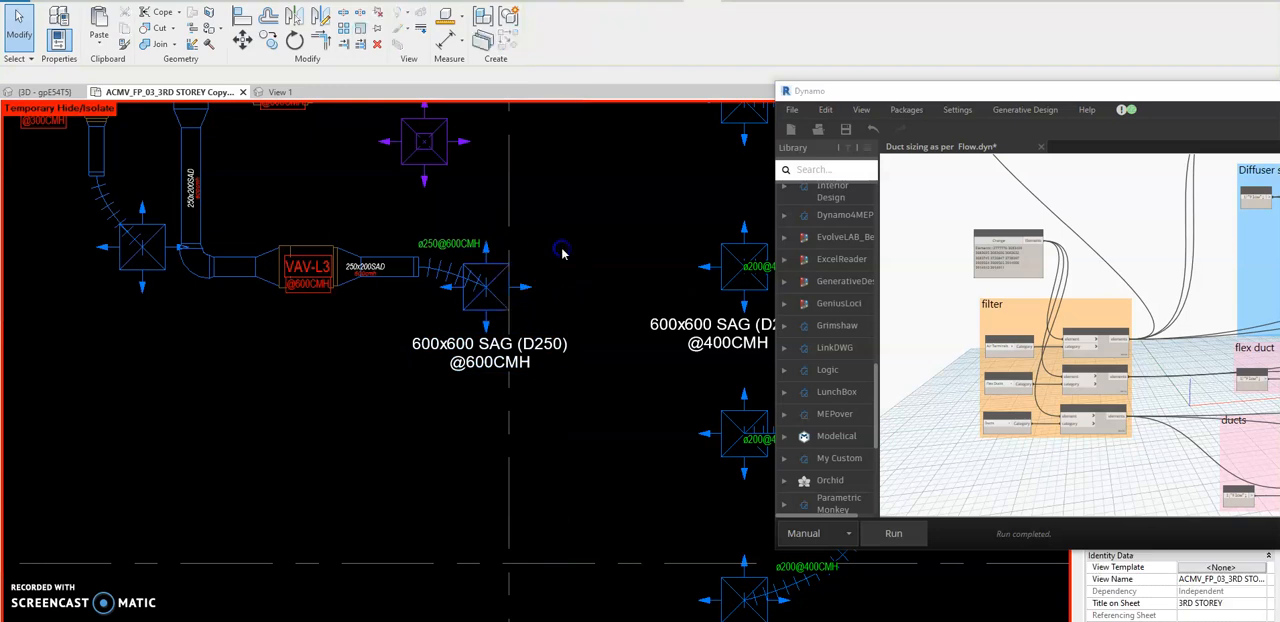
Reselect the 450CMH supply diffuser and its flex duct as the graph's input elements and run the sizing graph on them.
scroll(360, 388, "down", 1)
middle_click_drag(540, 297, 541, 302)
scroll(539, 304, "down", 1)
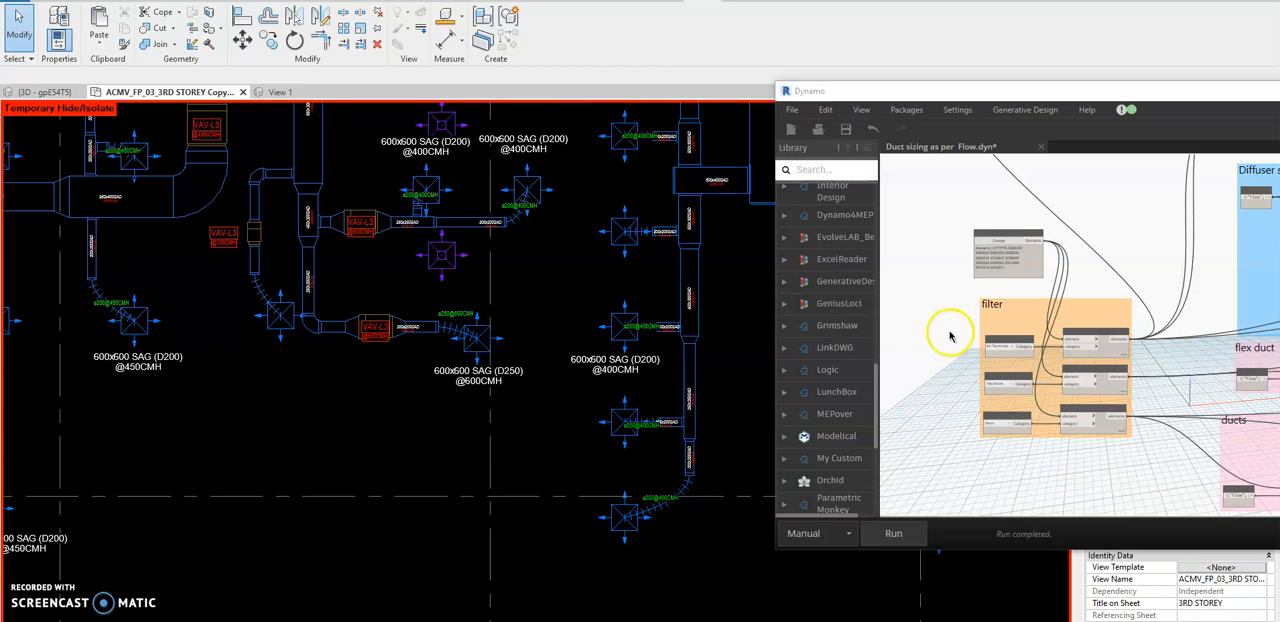
middle_click_drag(937, 343, 923, 334)
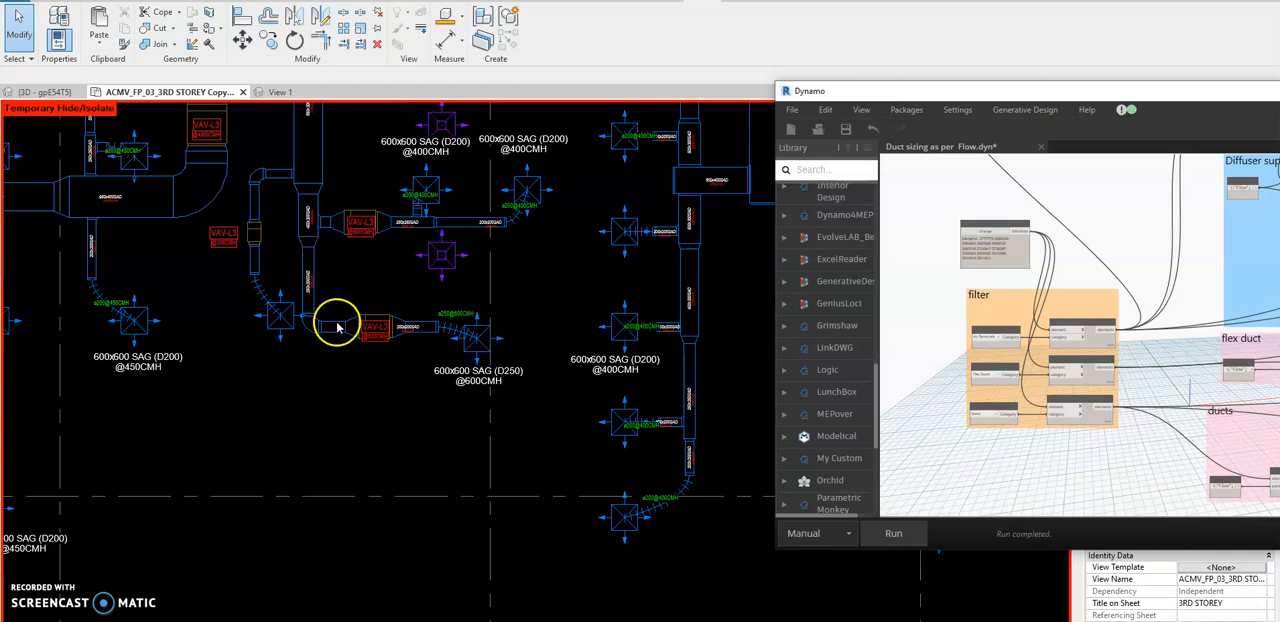
scroll(224, 372, "up", 3)
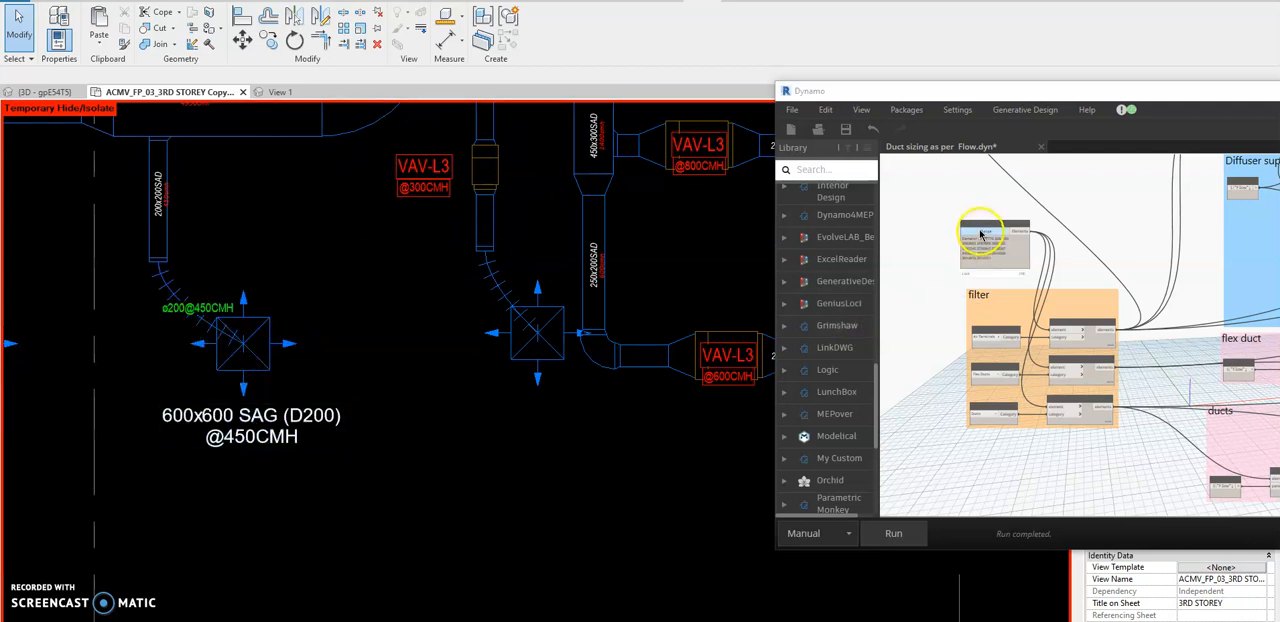
left_click_drag(380, 210, 214, 390)
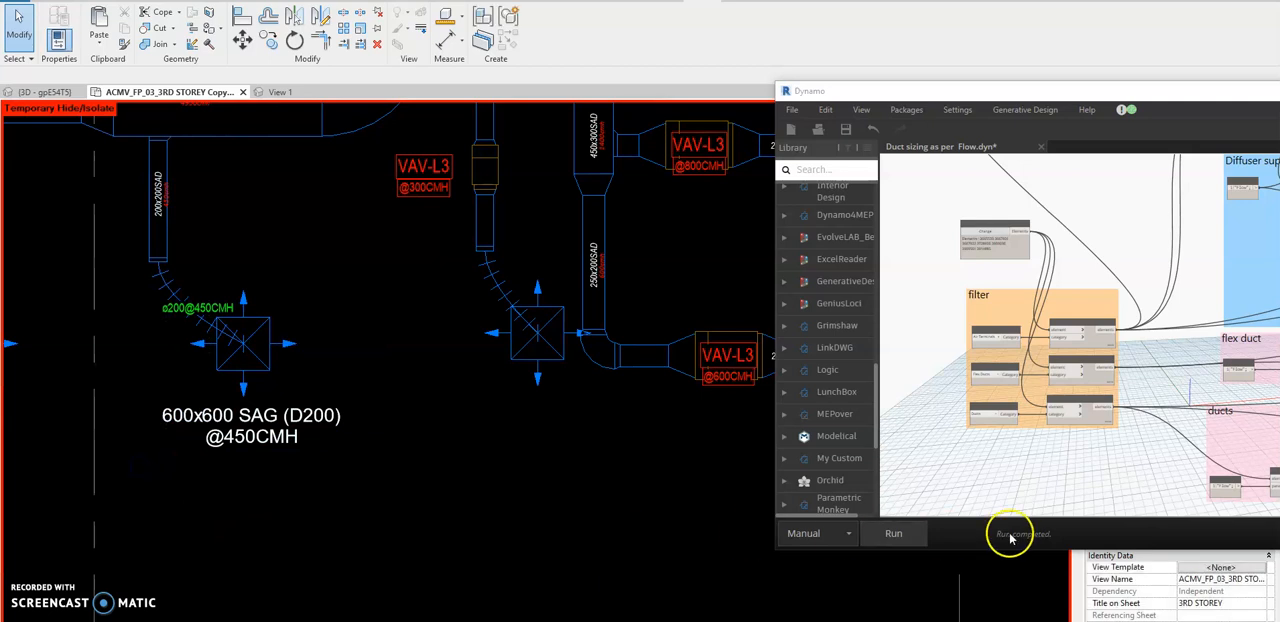
left_click(888, 532)
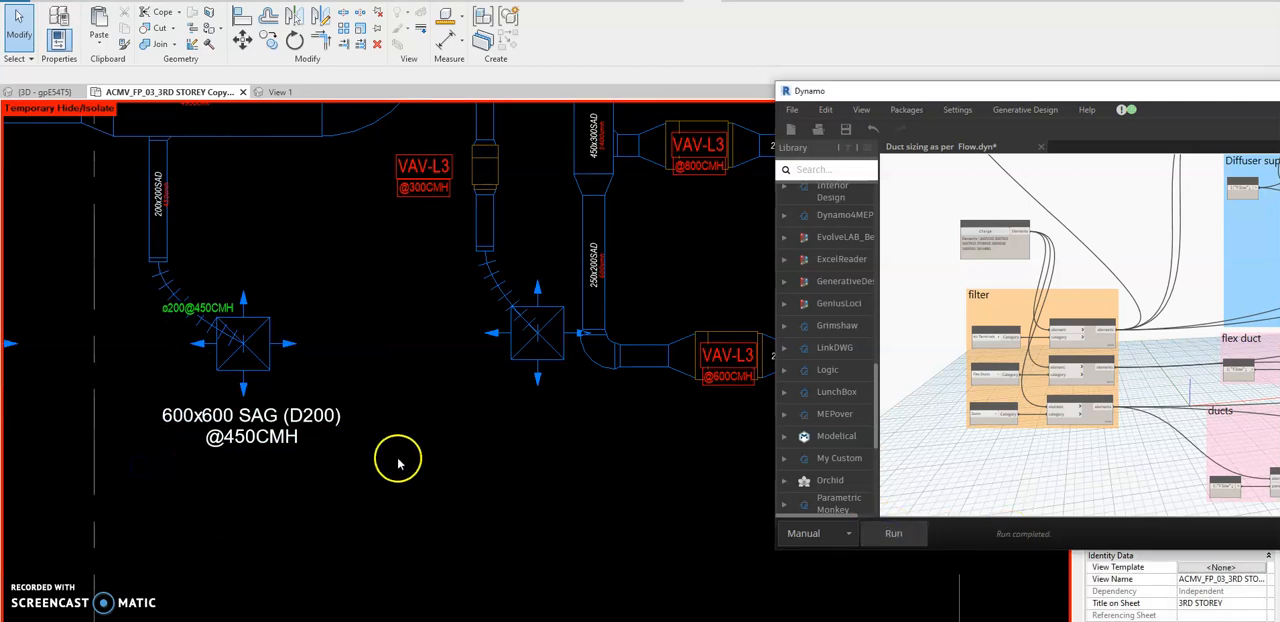
left_click(264, 246)
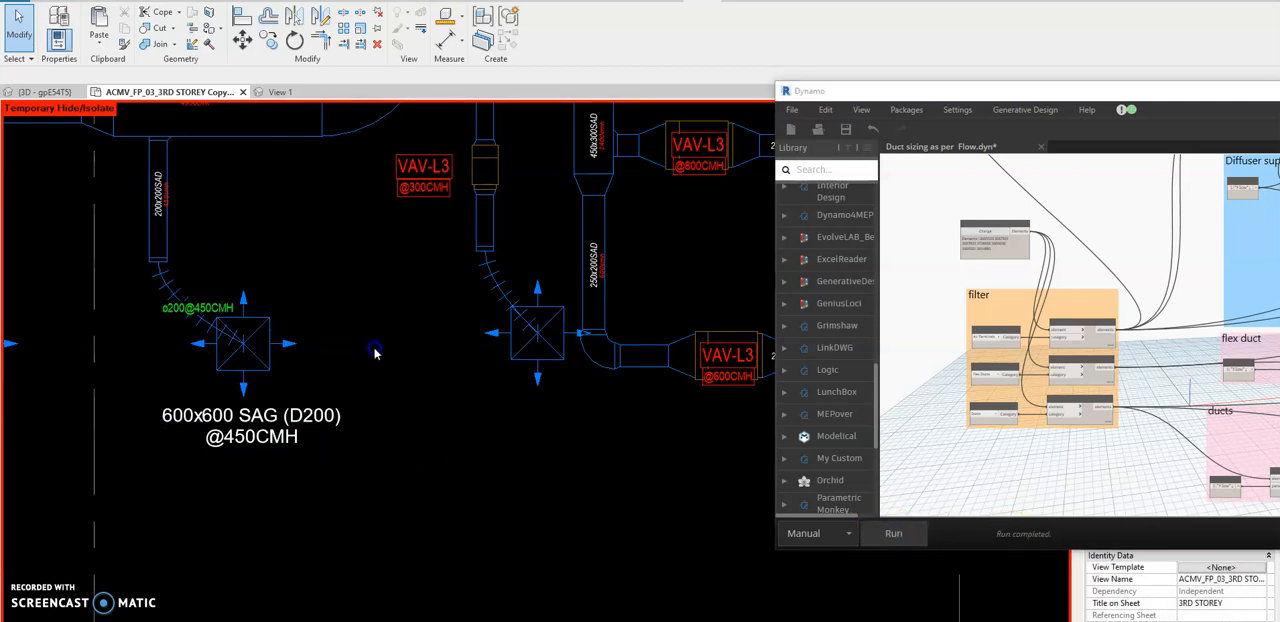